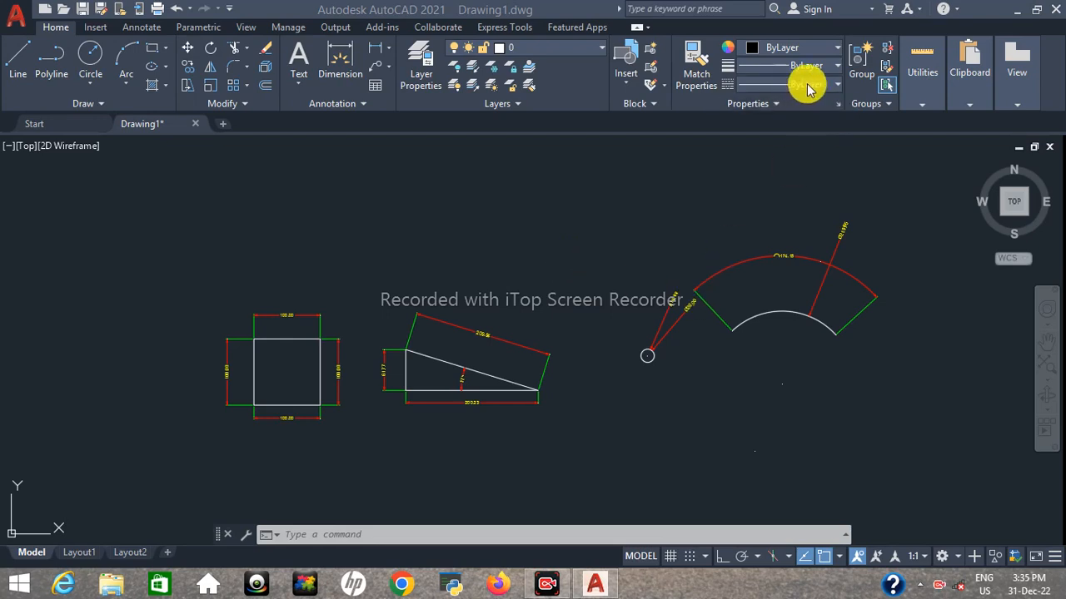
# Step: Open the Layer Properties Manager and shift its palette slightly down over the drawing
pyautogui.click(829, 50)
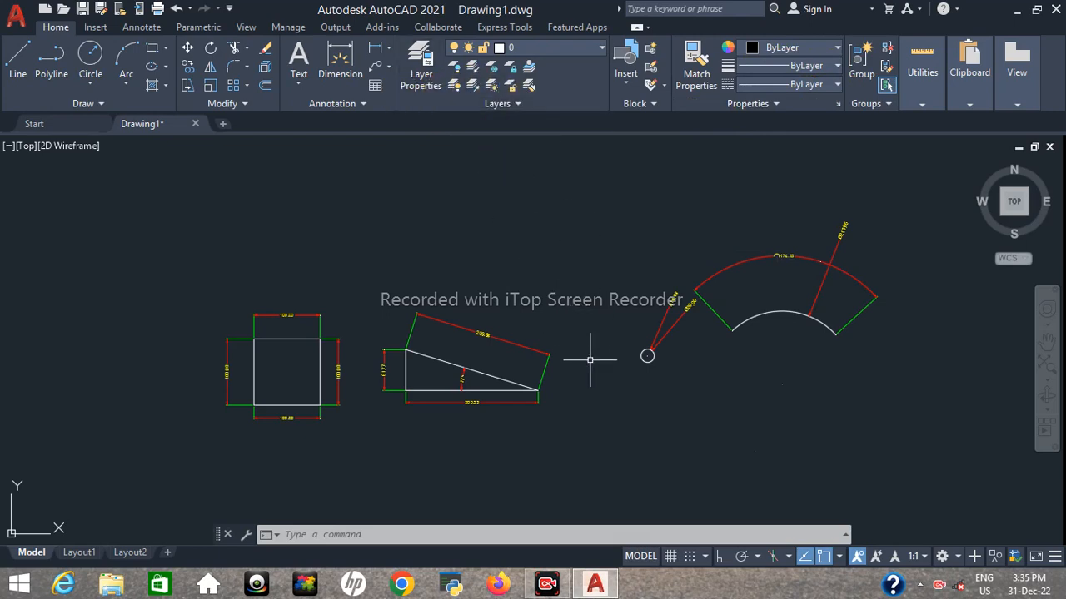
pyautogui.moveTo(521, 292)
pyautogui.mouseDown(button='middle')
pyautogui.moveTo(487, 298)
pyautogui.moveTo(498, 297)
pyautogui.mouseUp(button='middle')
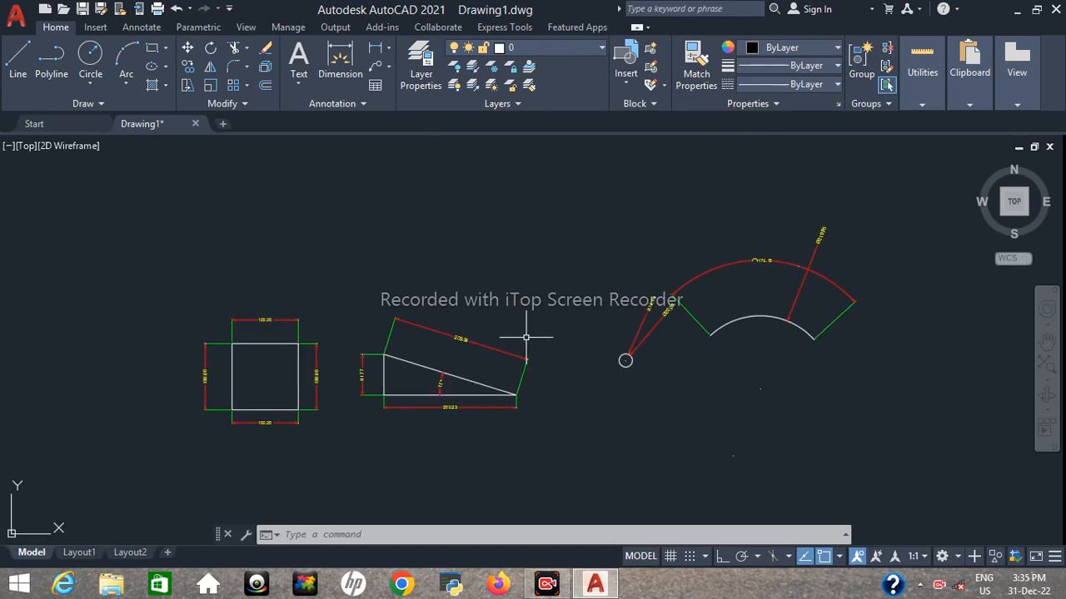
pyautogui.click(421, 79)
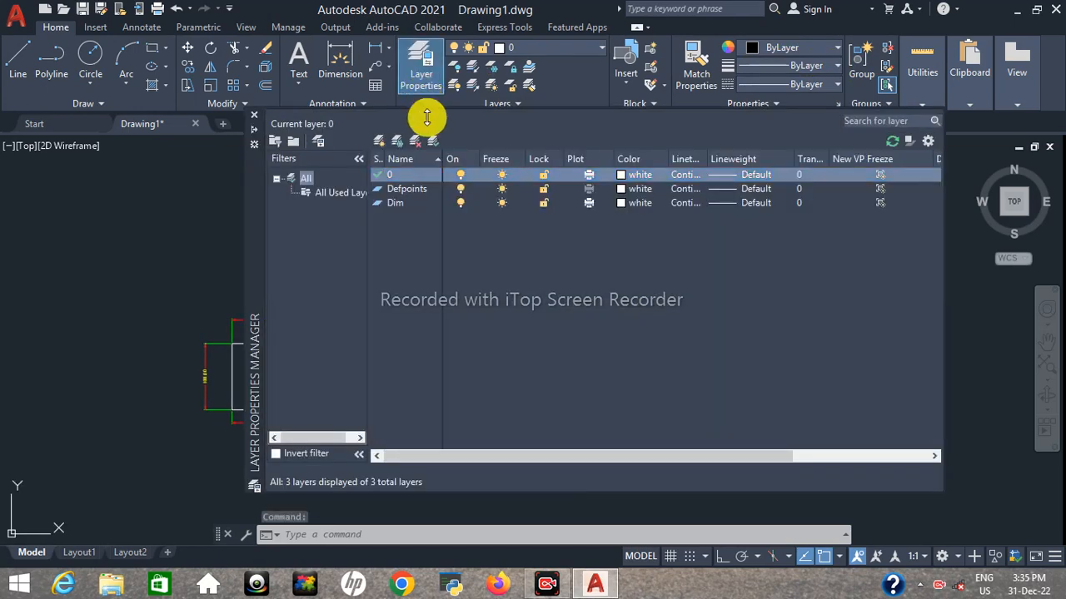
pyautogui.click(254, 121)
pyautogui.write('LA')
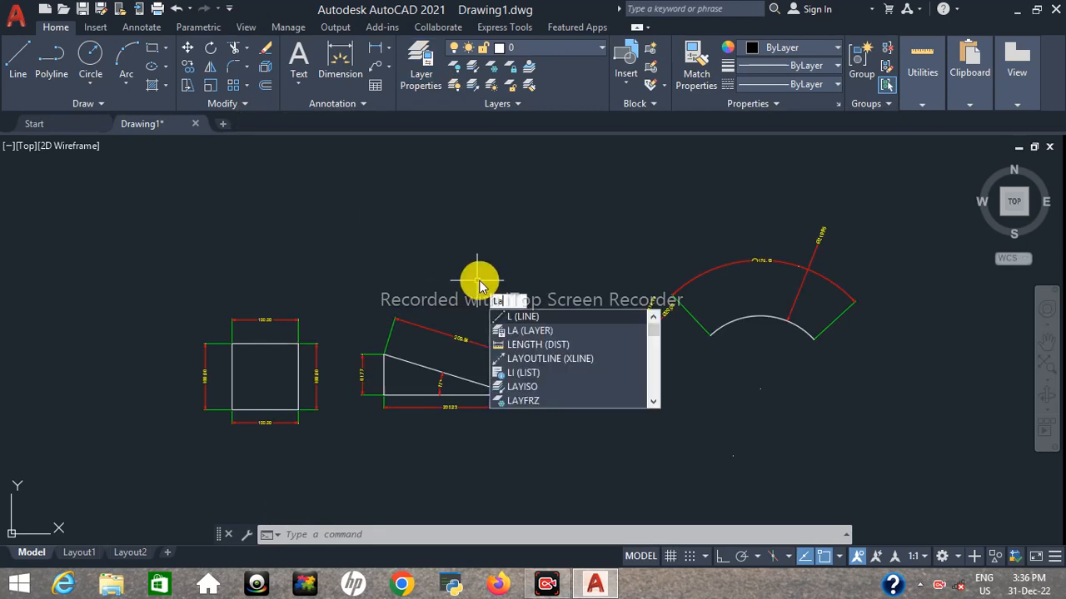
pyautogui.press('Return')
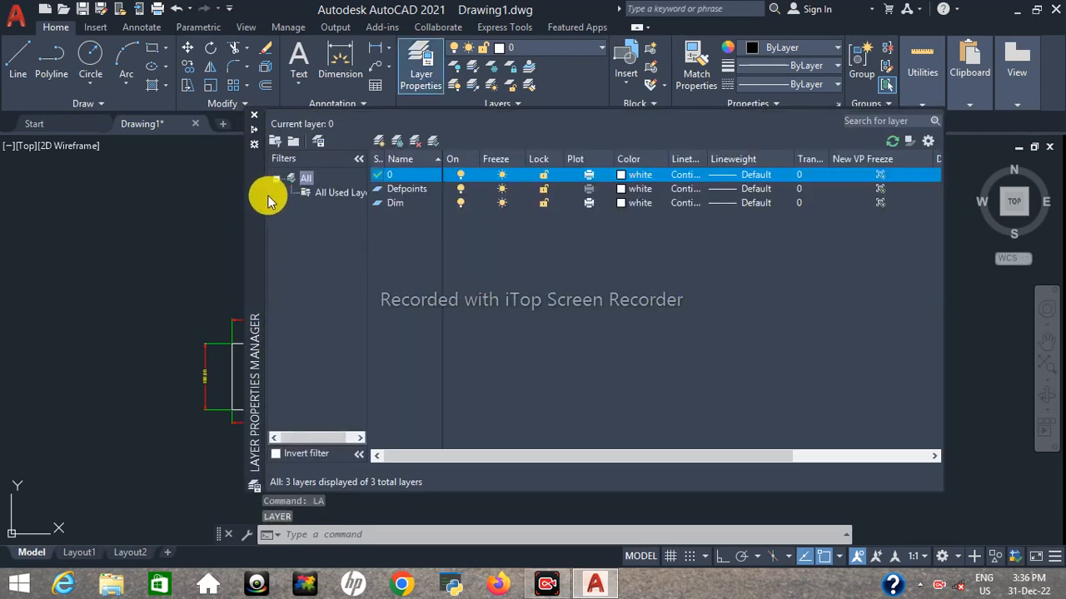
pyautogui.moveTo(254, 197); pyautogui.dragTo(251, 224)
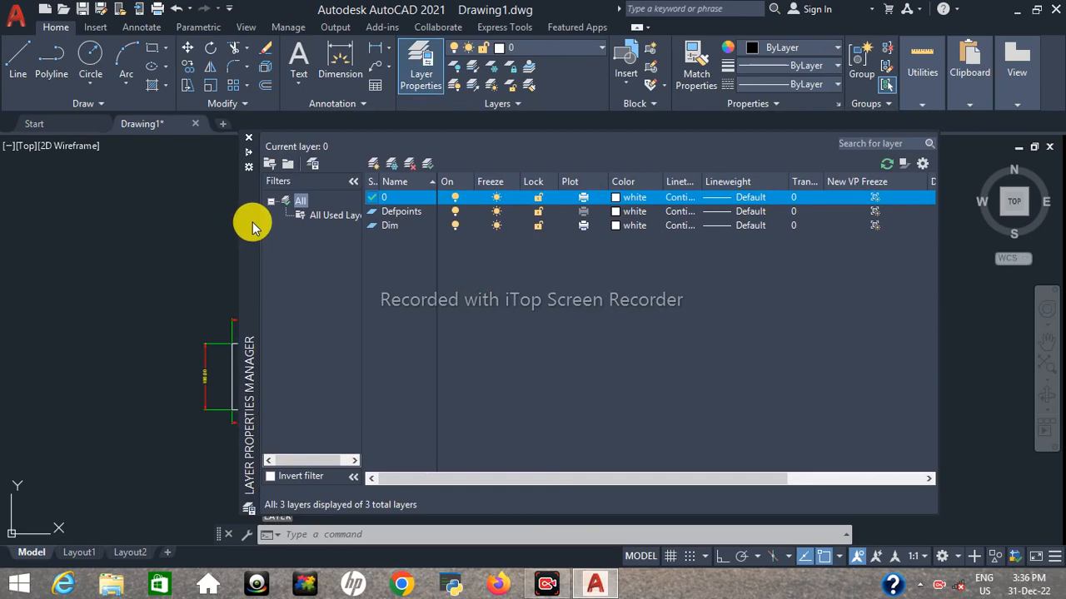
# Step: Try to delete the Dim layer from the layer list
pyautogui.click(405, 224)
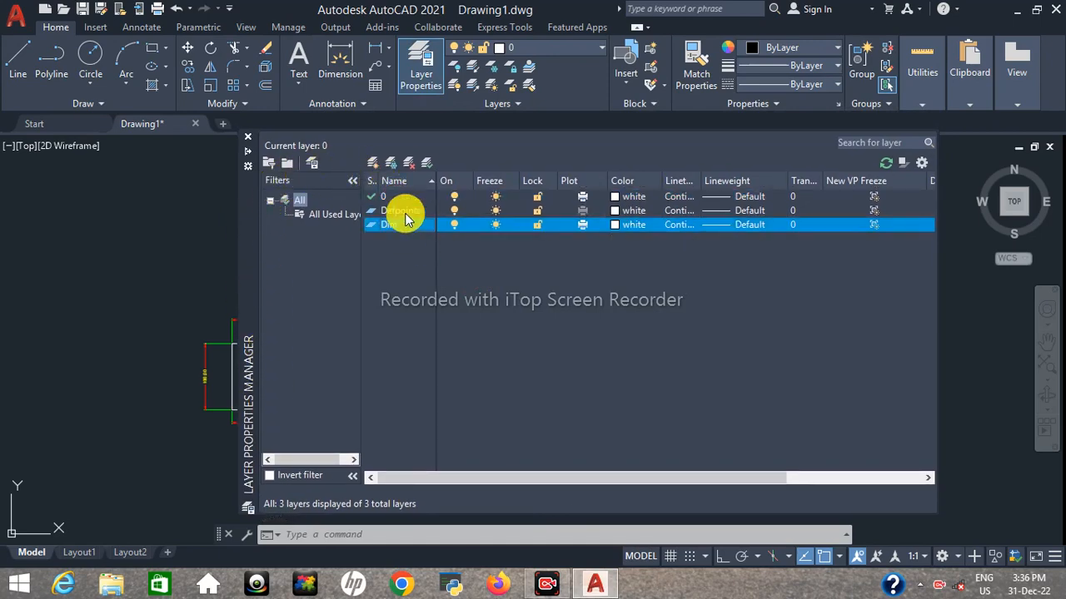
pyautogui.click(409, 164)
pyautogui.click(633, 317)
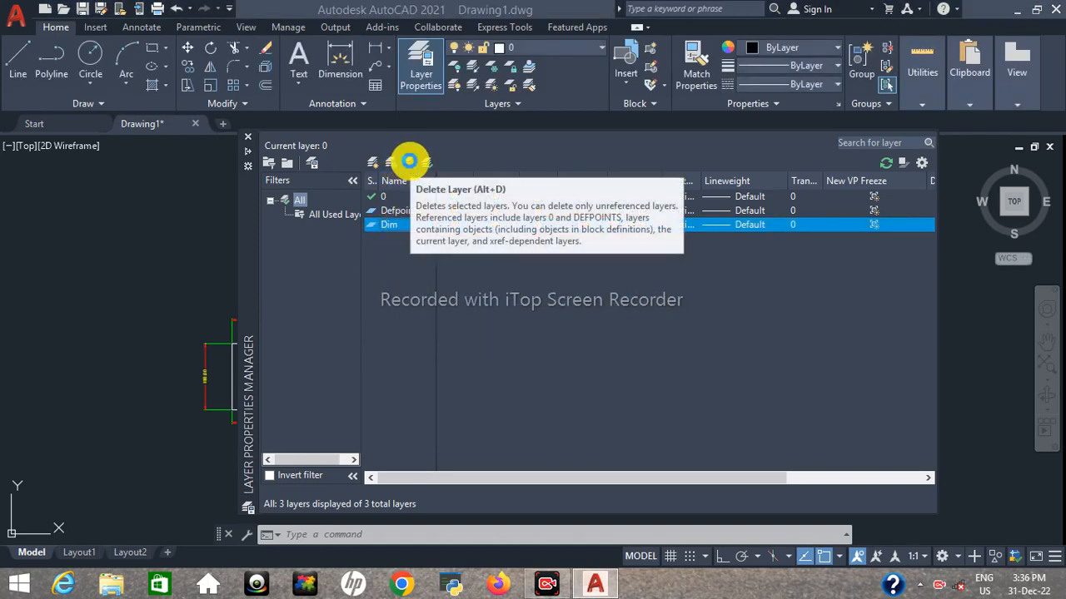
pyautogui.click(409, 164)
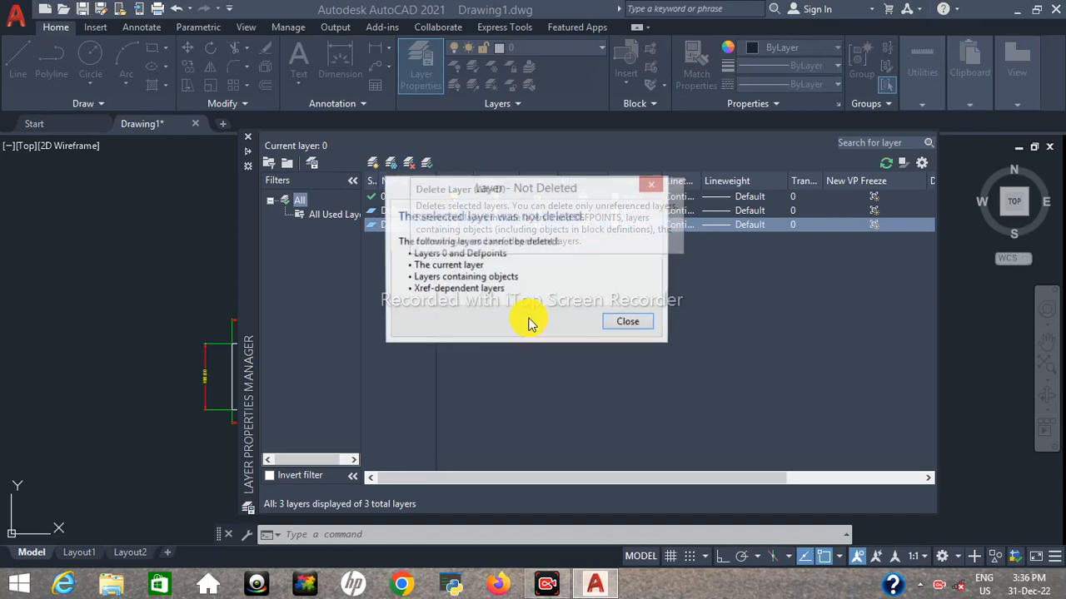
pyautogui.click(630, 321)
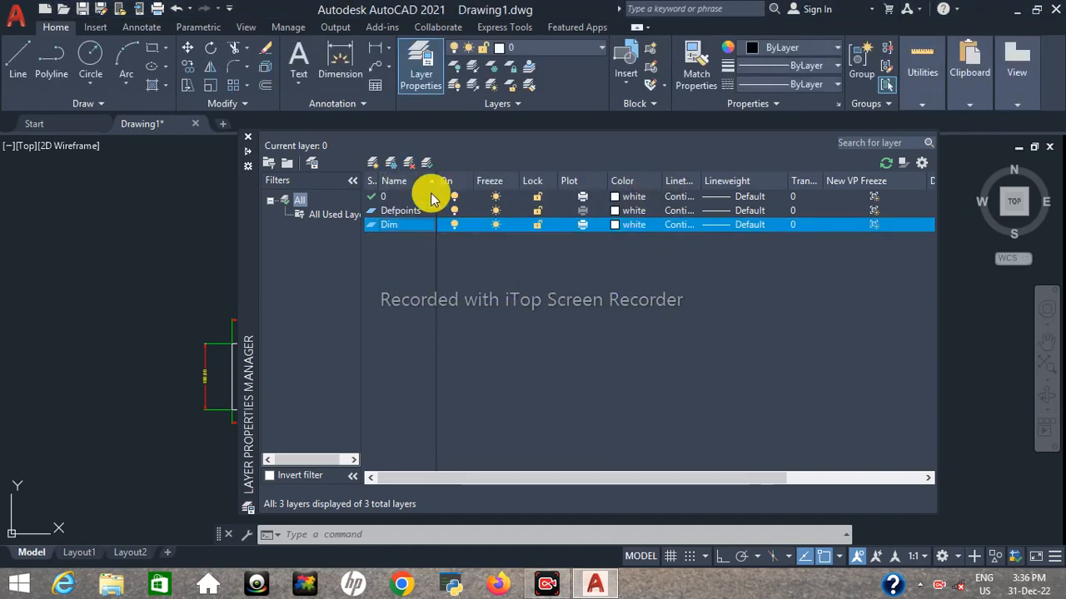
# Step: Try to delete layer 0 and attempt the deletion of the Dim layer once more
pyautogui.click(402, 198)
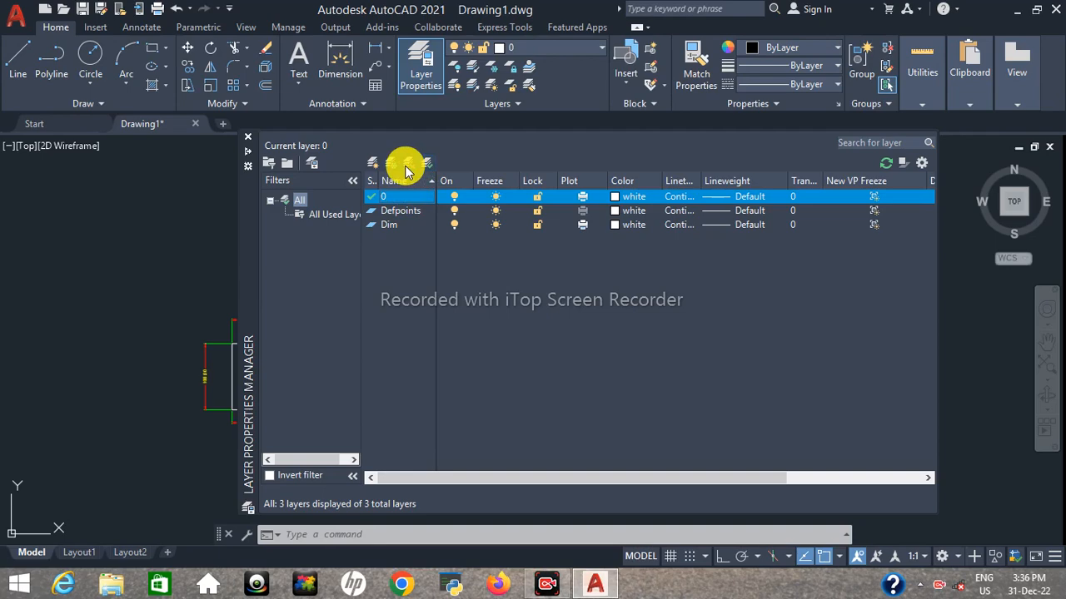
pyautogui.click(410, 163)
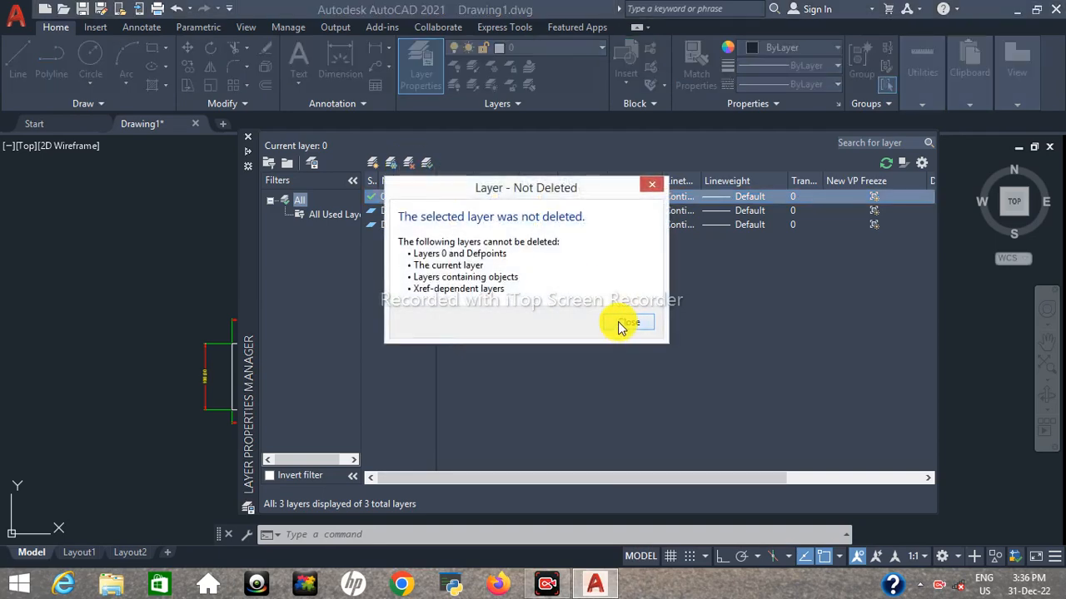
pyautogui.click(624, 323)
pyautogui.click(389, 223)
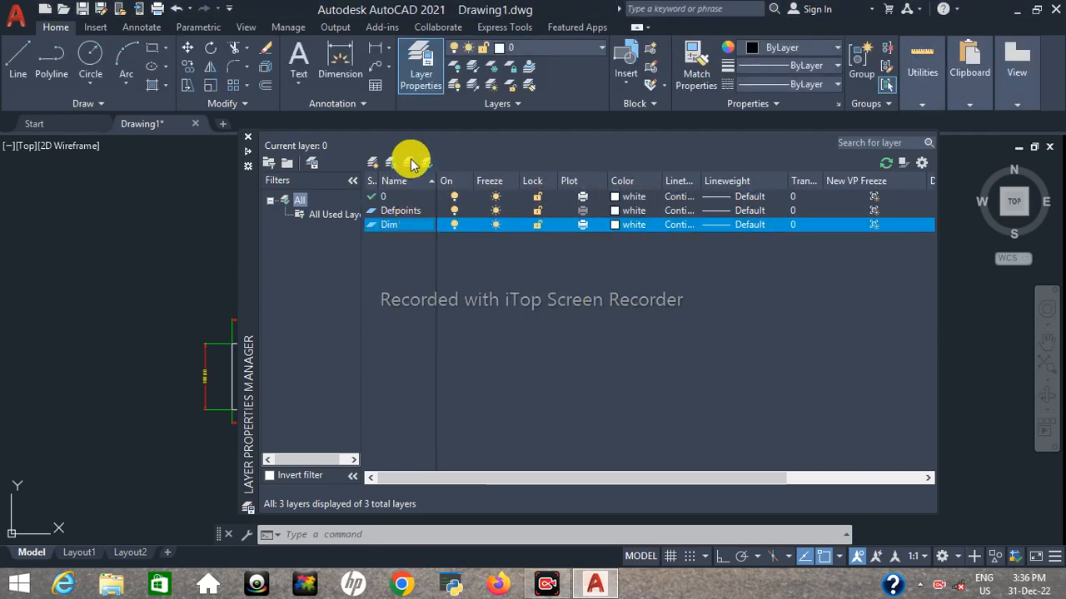
pyautogui.click(410, 162)
pyautogui.click(625, 323)
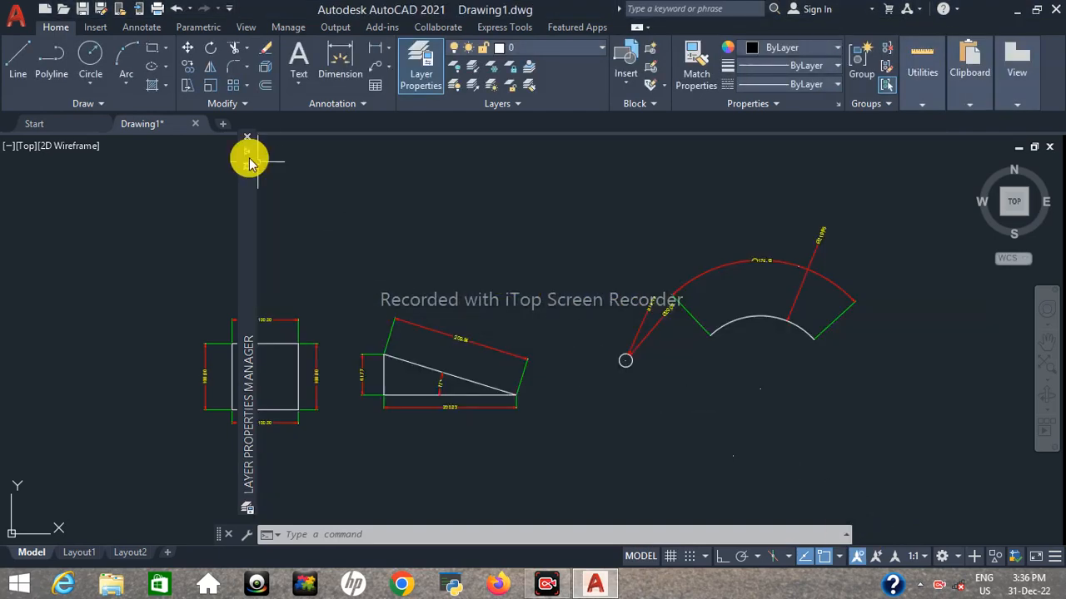
# Step: Widen the Status column of the layer list to fit its full heading
pyautogui.moveTo(247, 159)
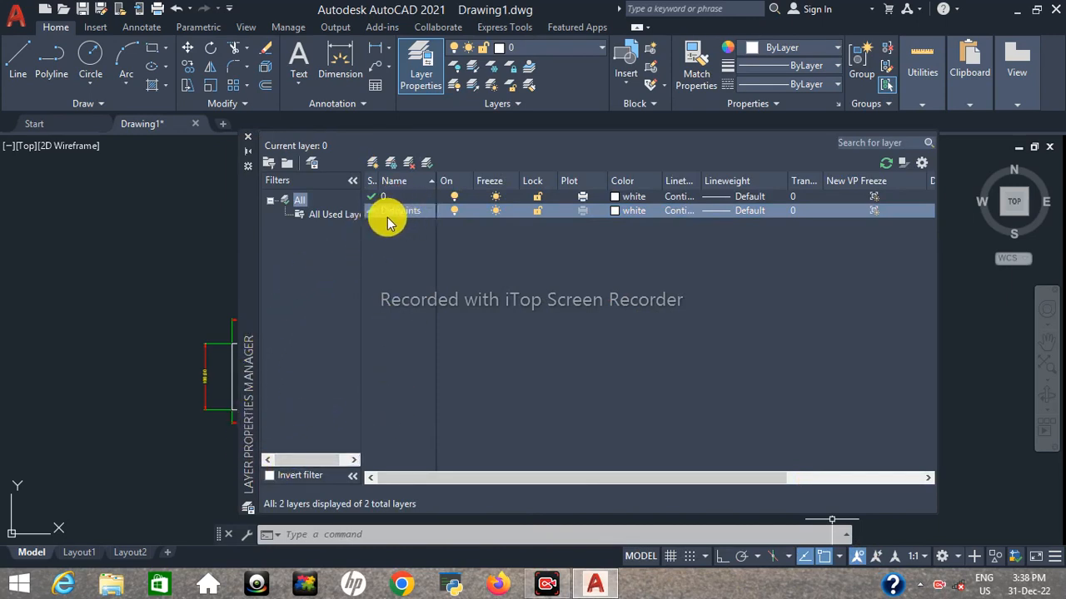
pyautogui.moveTo(383, 172); pyautogui.dragTo(404, 177)
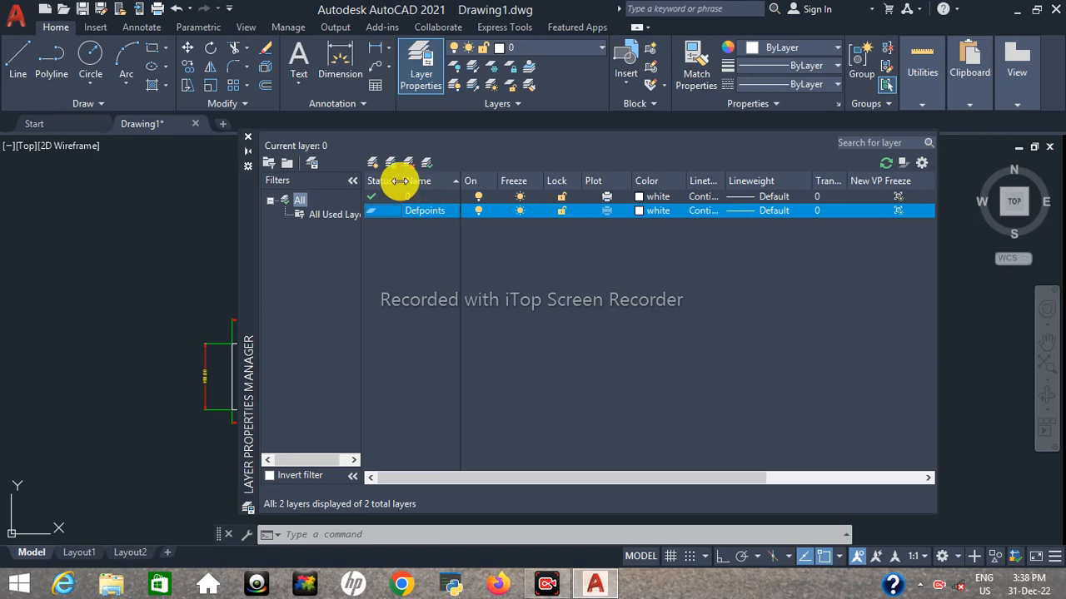
pyautogui.moveTo(401, 181); pyautogui.dragTo(397, 181)
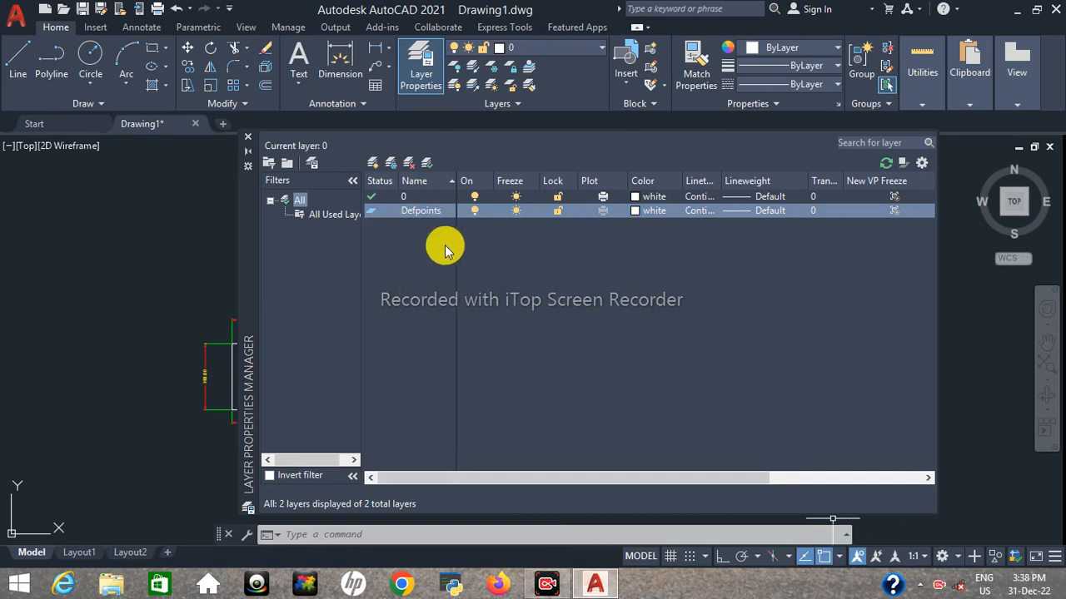
# Step: Create a new layer named Rectangle and widen the layer list's Name column
pyautogui.click(375, 162)
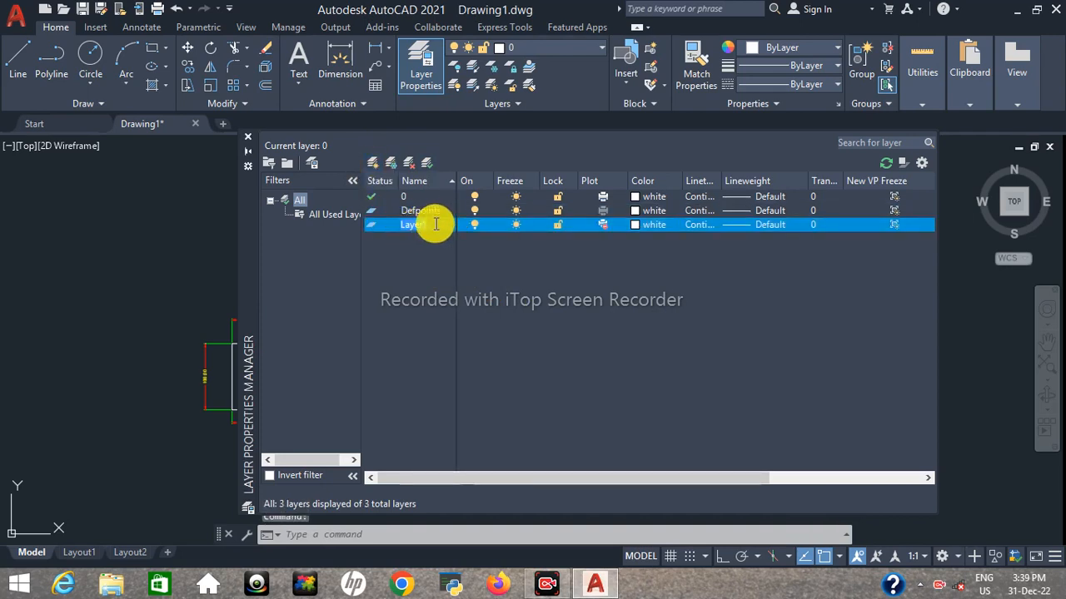
pyautogui.write('Rectangle')
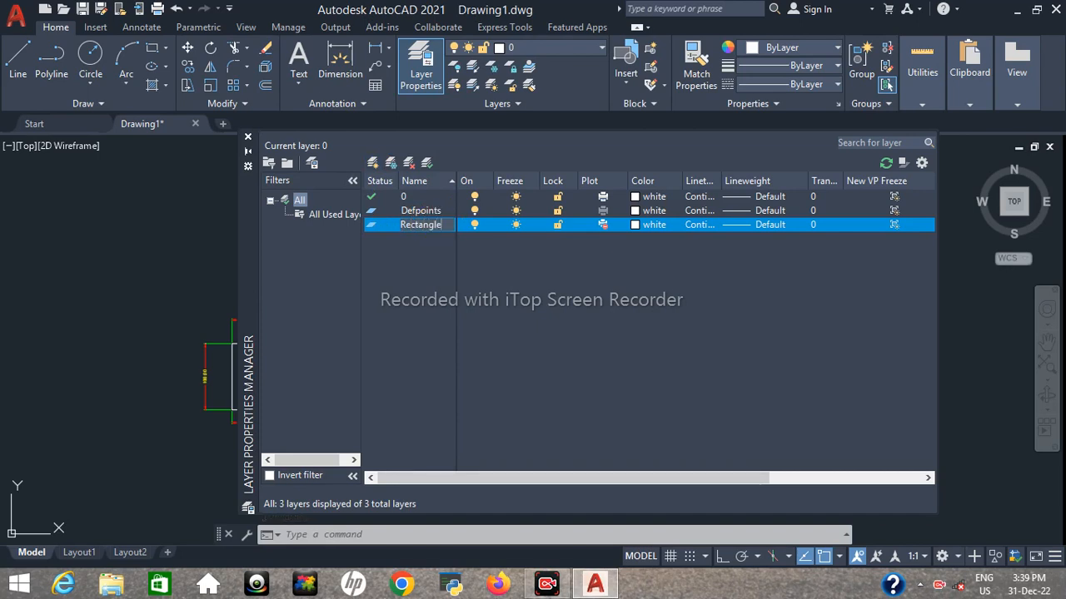
pyautogui.click(435, 256)
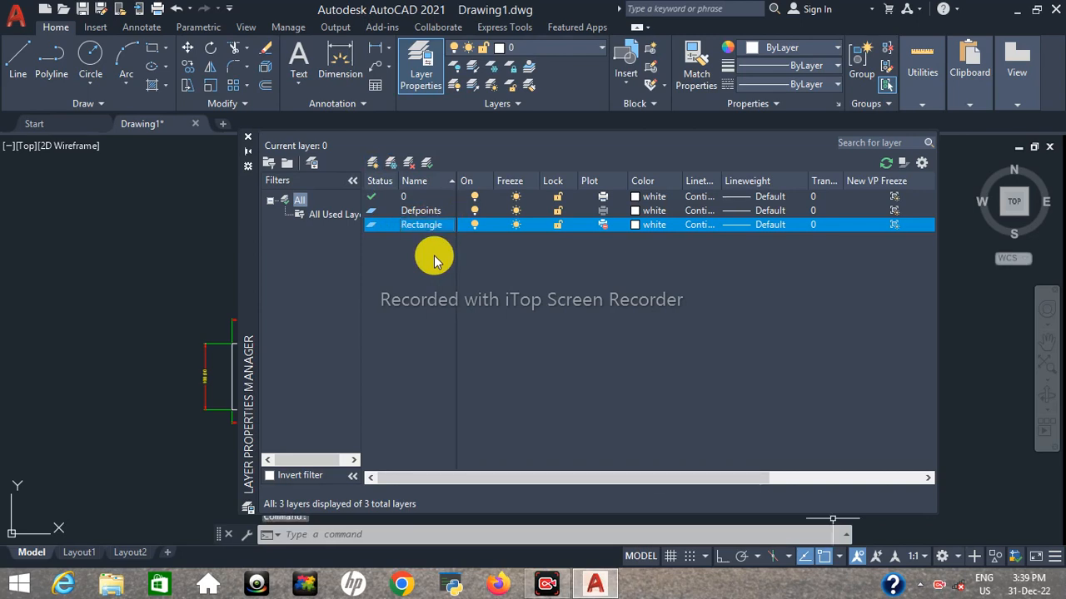
pyautogui.moveTo(456, 177); pyautogui.dragTo(468, 178)
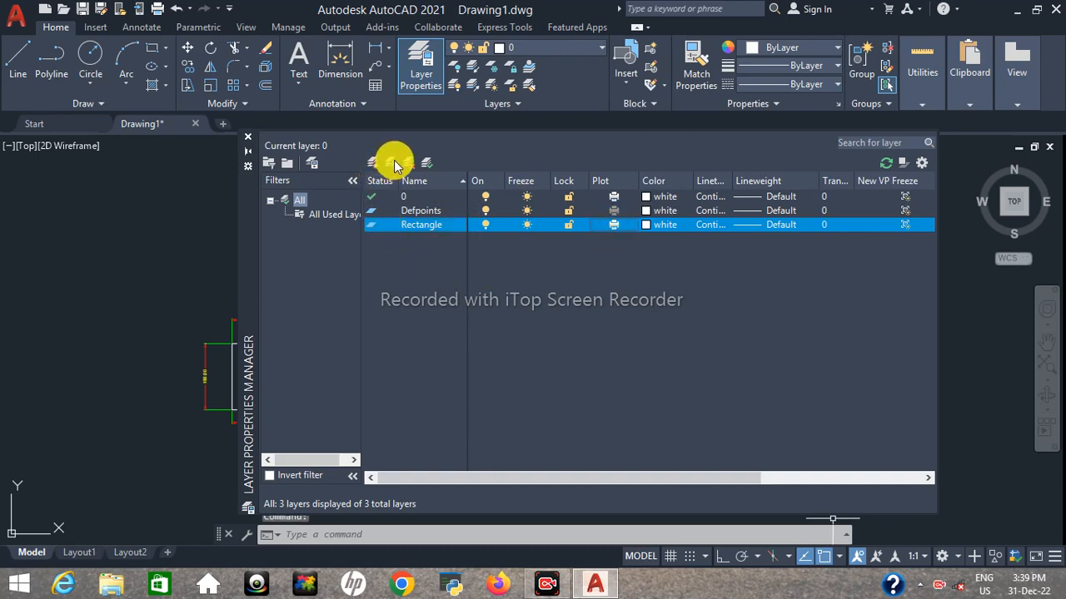
# Step: Make Rectangle the current layer and switch the current layer back to 0
pyautogui.click(419, 231)
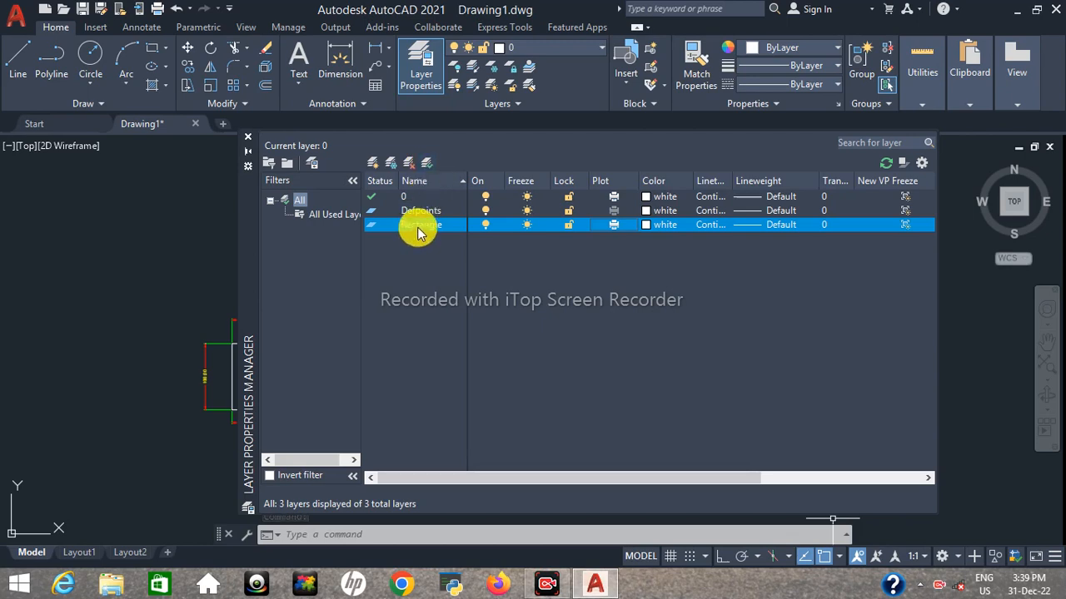
pyautogui.click(427, 163)
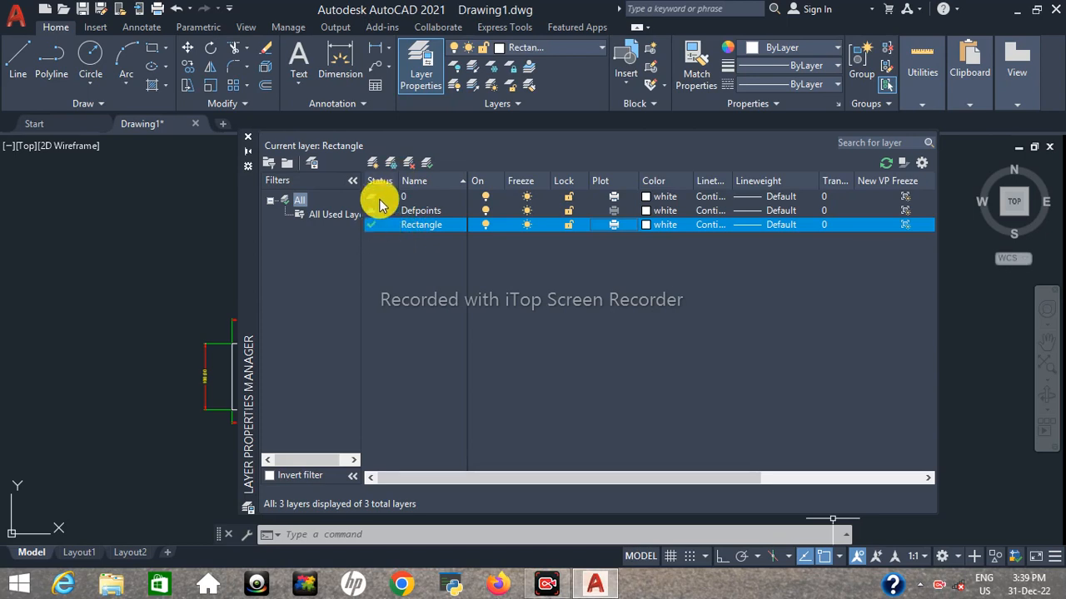
pyautogui.doubleClick(379, 200)
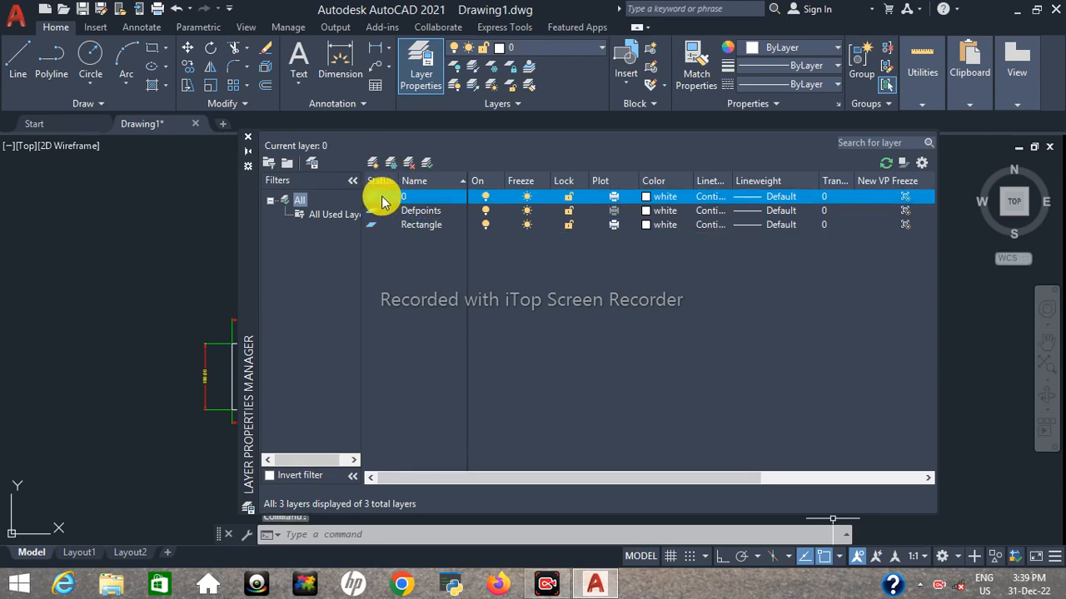
# Step: Create two new layers named Circle and Dim
pyautogui.click(424, 227)
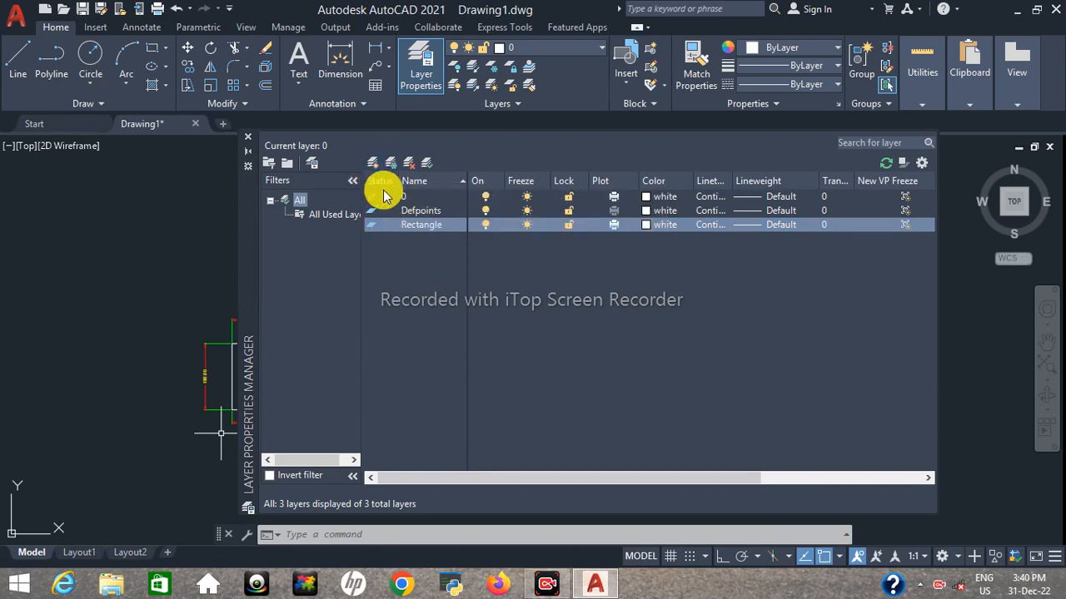
pyautogui.click(372, 164)
pyautogui.write('Circle')
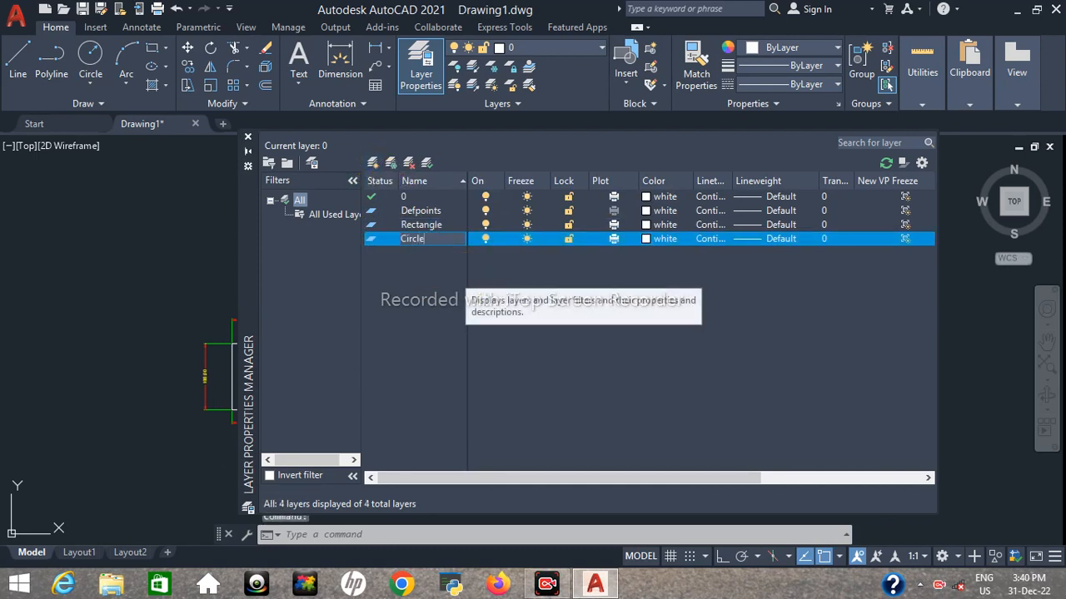
pyautogui.press('Return')
pyautogui.click(373, 163)
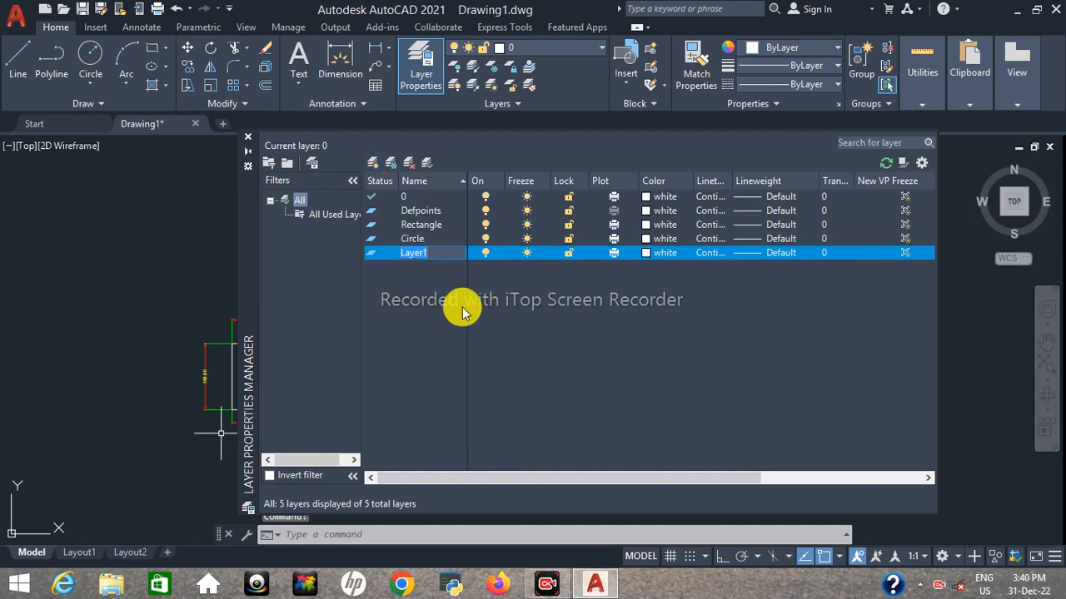
pyautogui.write('Dim')
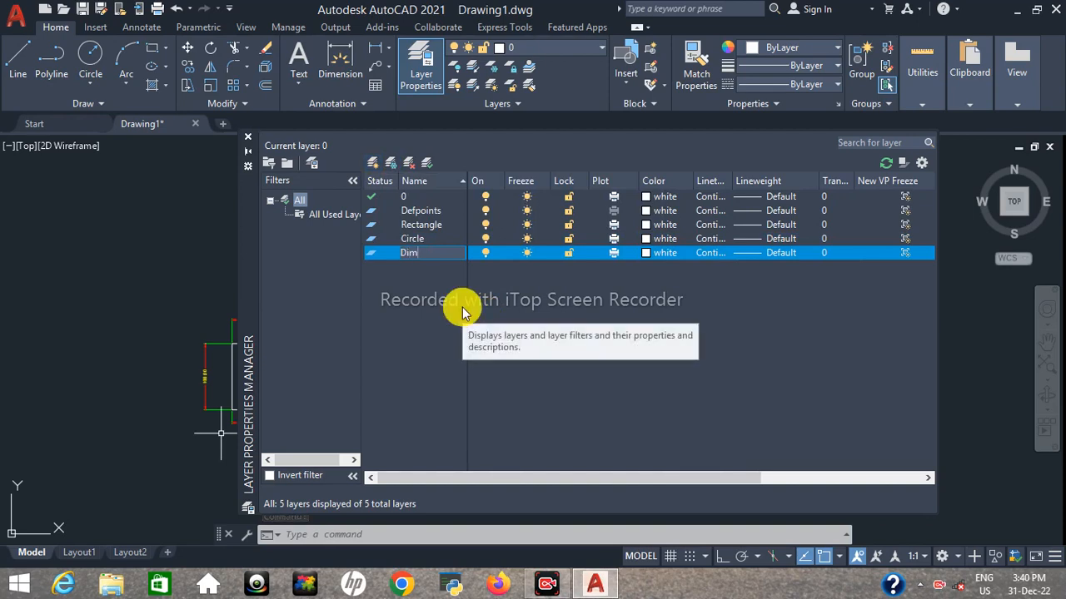
# Step: Create a new layer named Triangle and narrow the layer list's Lineweight column slightly
pyautogui.rightClick(410, 253)
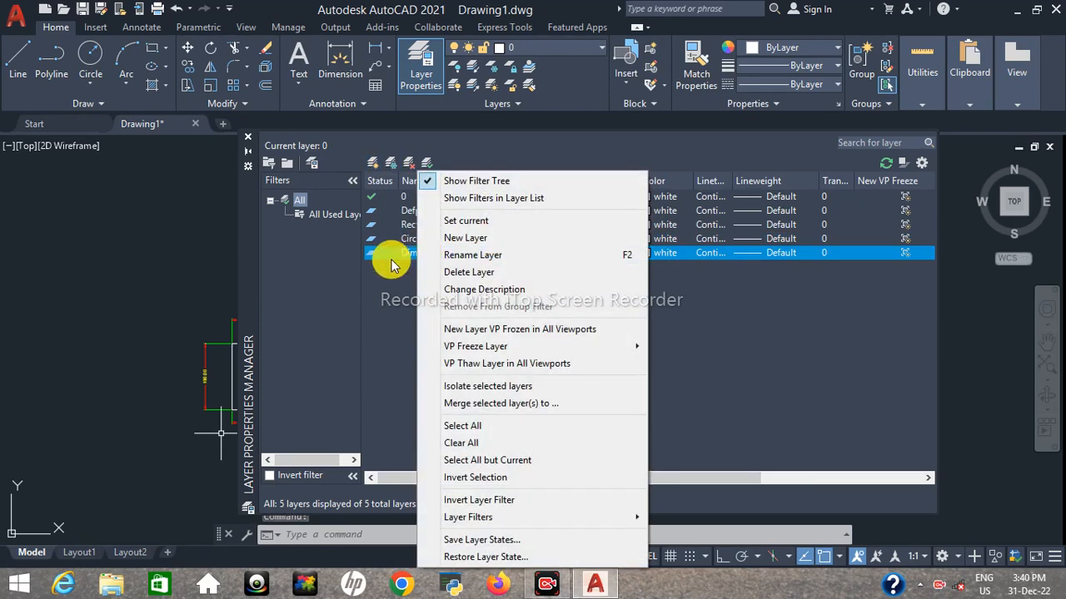
pyautogui.click(486, 241)
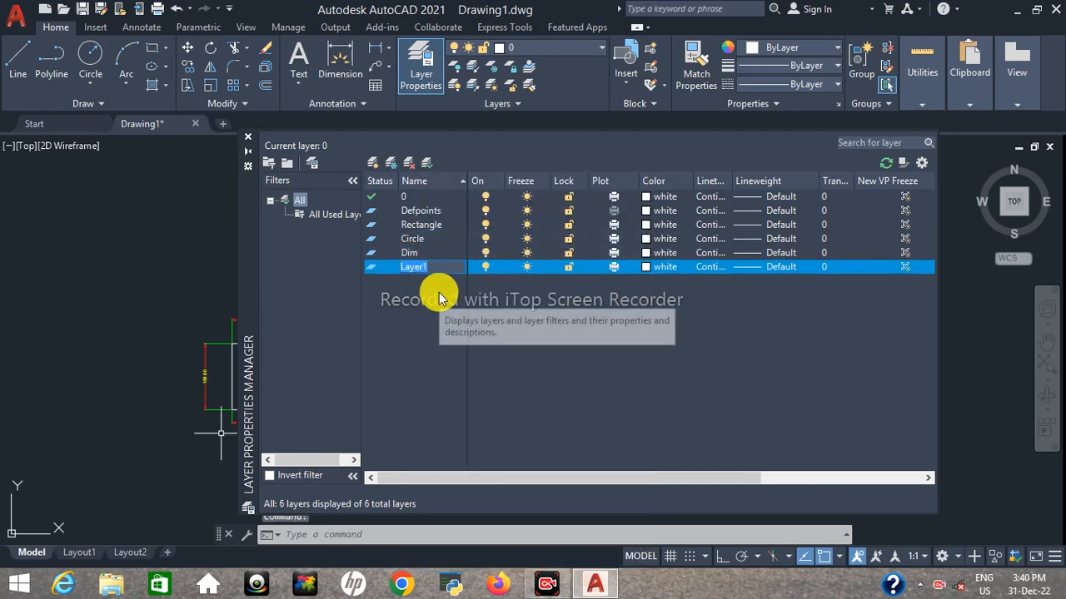
pyautogui.write('Tr')
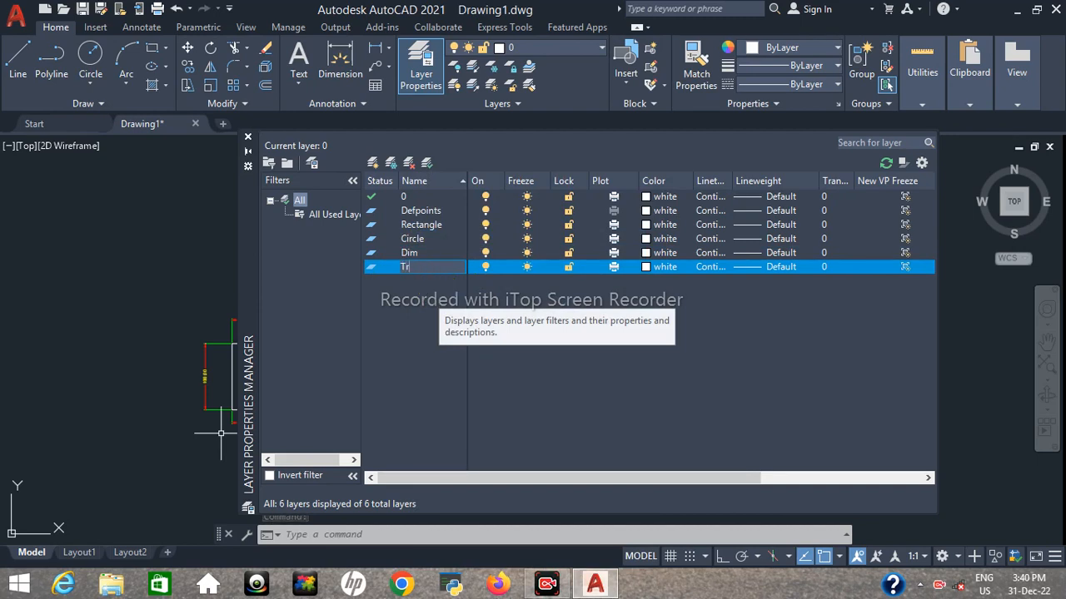
pyautogui.write('iangle')
pyautogui.click(441, 298)
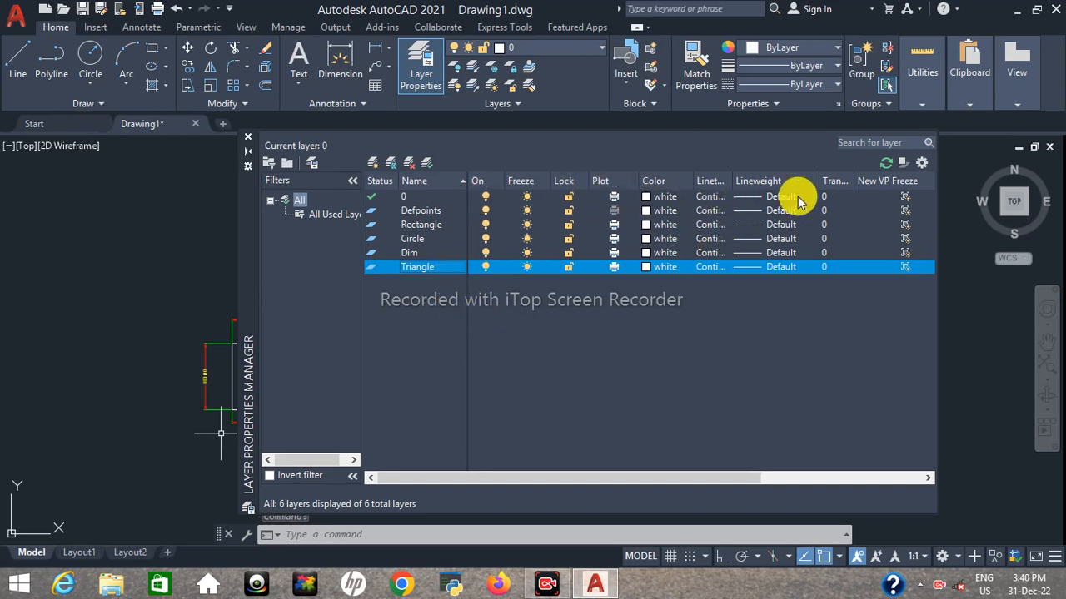
pyautogui.moveTo(822, 181); pyautogui.dragTo(812, 180)
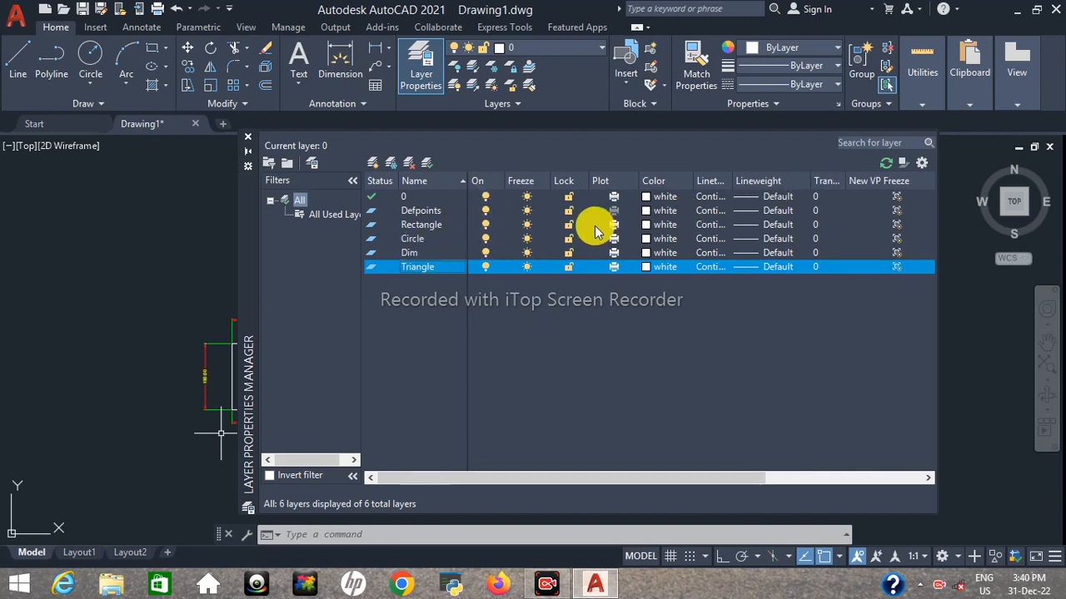
# Step: Turn off the Rectangle, Circle, Dim and Triangle layers
pyautogui.click(489, 226)
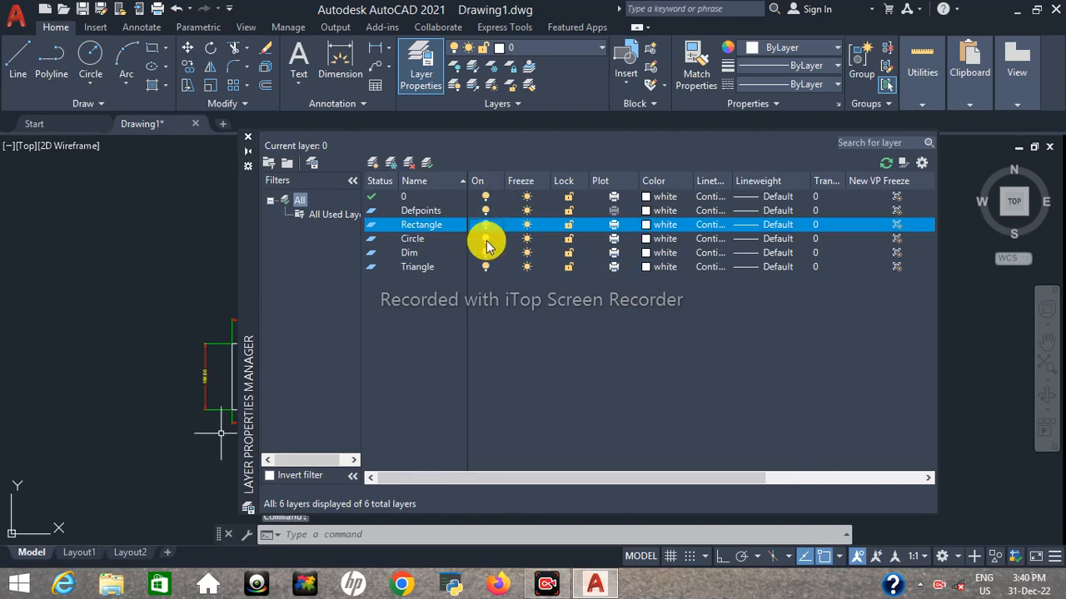
pyautogui.click(488, 242)
pyautogui.click(487, 253)
pyautogui.click(488, 267)
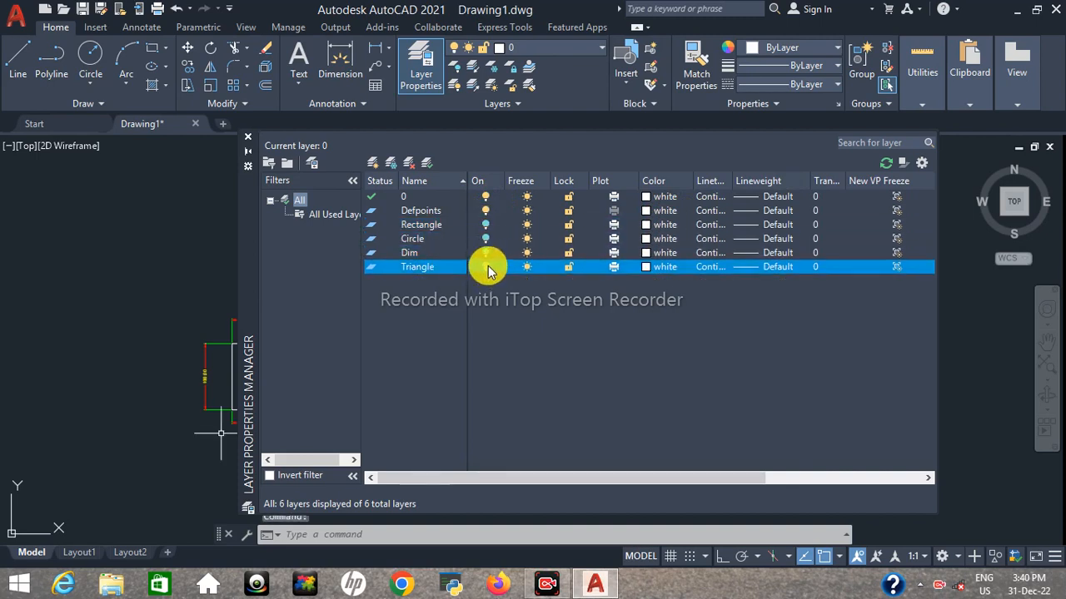
# Step: Turn the Dim, Circle and Rectangle layers back on
pyautogui.click(487, 252)
pyautogui.click(488, 239)
pyautogui.click(489, 226)
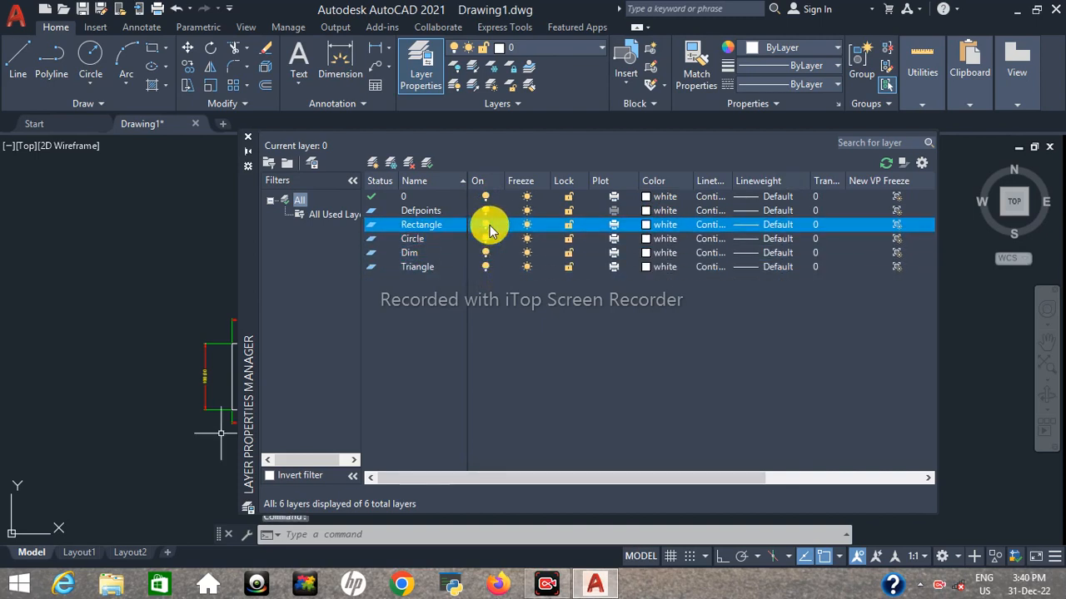
pyautogui.click(489, 240)
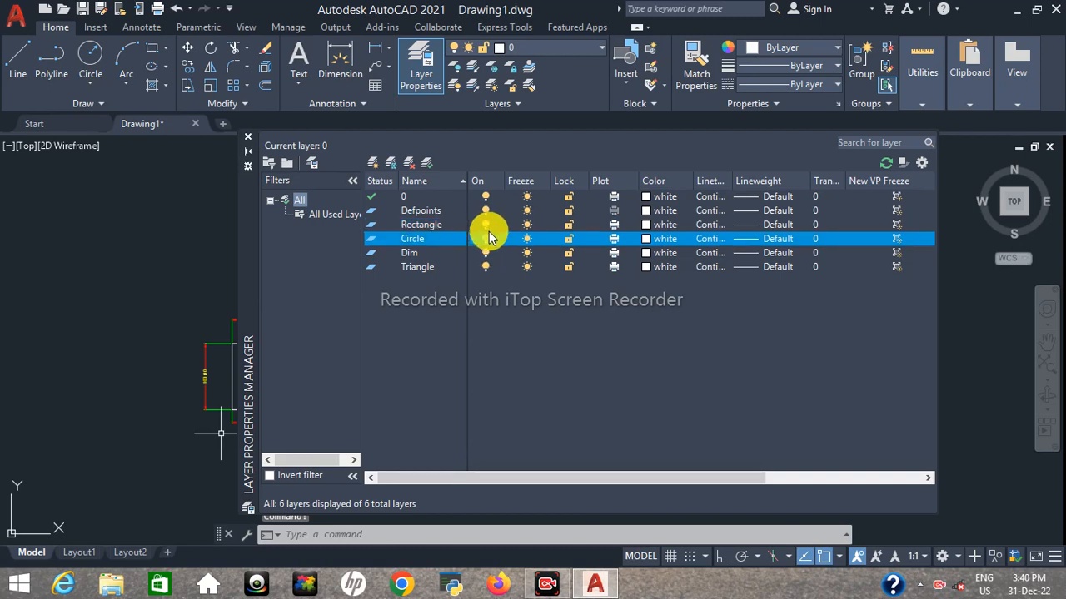
# Step: Freeze the Rectangle, Circle, Dim and Triangle layers and thaw them again
pyautogui.click(527, 224)
pyautogui.click(527, 239)
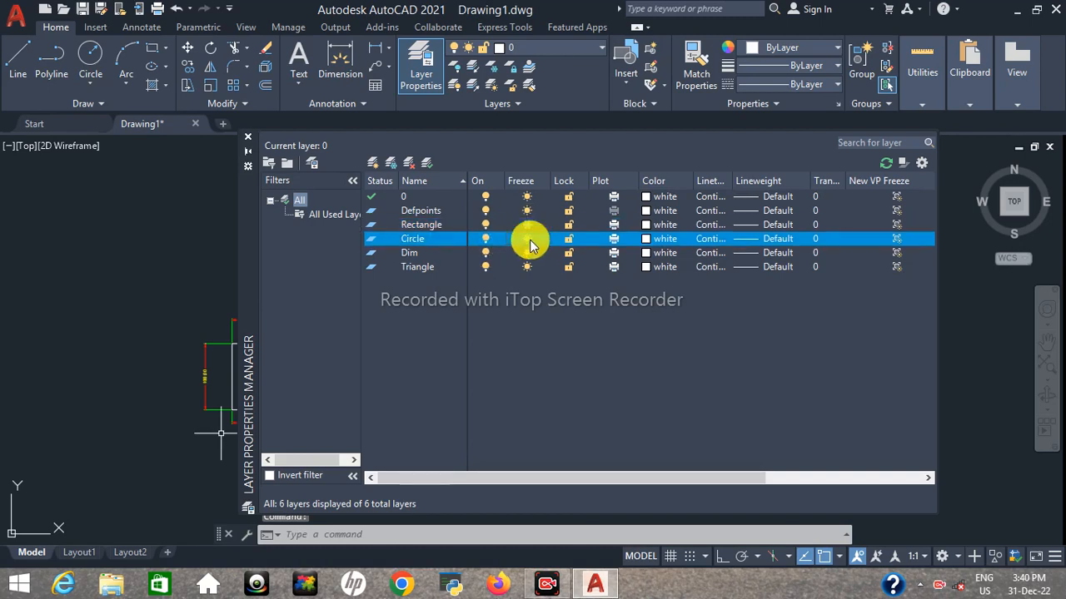
pyautogui.click(527, 252)
pyautogui.click(525, 267)
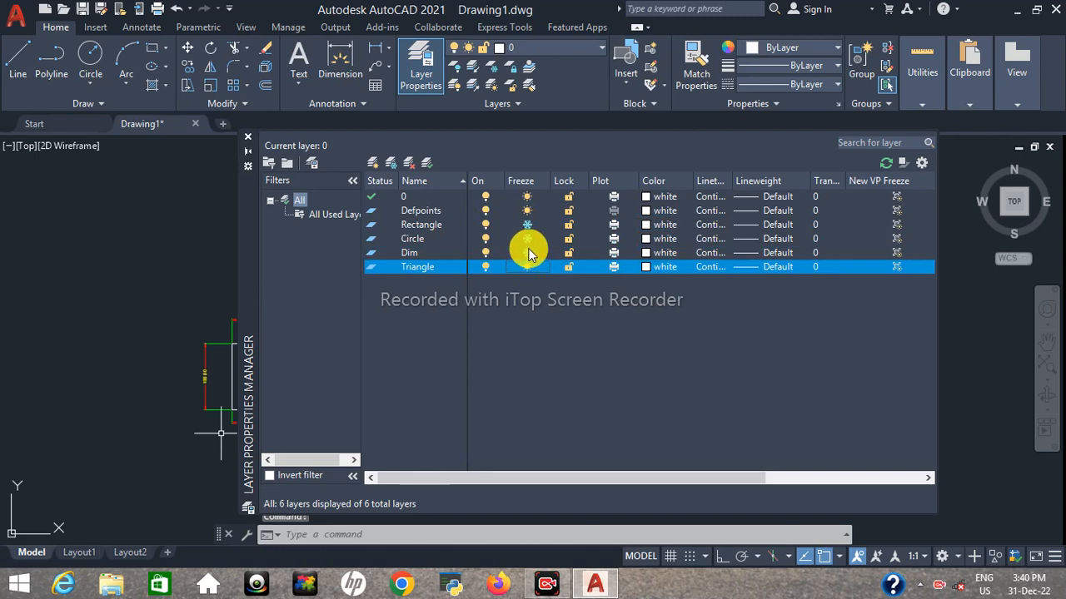
pyautogui.click(527, 252)
pyautogui.click(528, 238)
# Step: Lock the Rectangle, Circle, Dim and Triangle layers and unlock them again
pyautogui.click(571, 225)
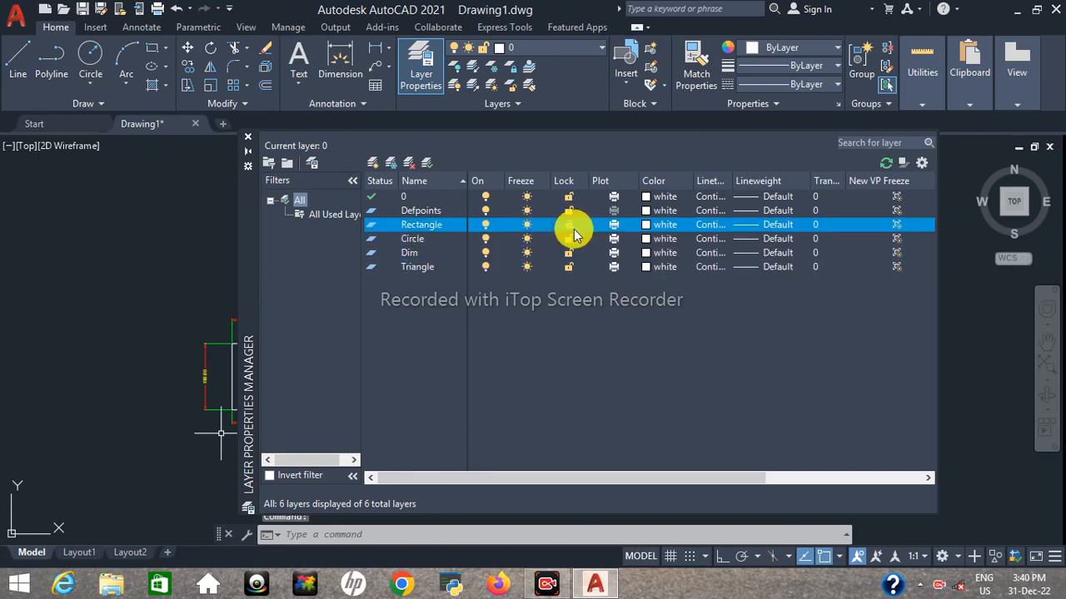
pyautogui.click(569, 239)
pyautogui.click(569, 252)
pyautogui.click(570, 267)
pyautogui.click(570, 252)
pyautogui.click(571, 238)
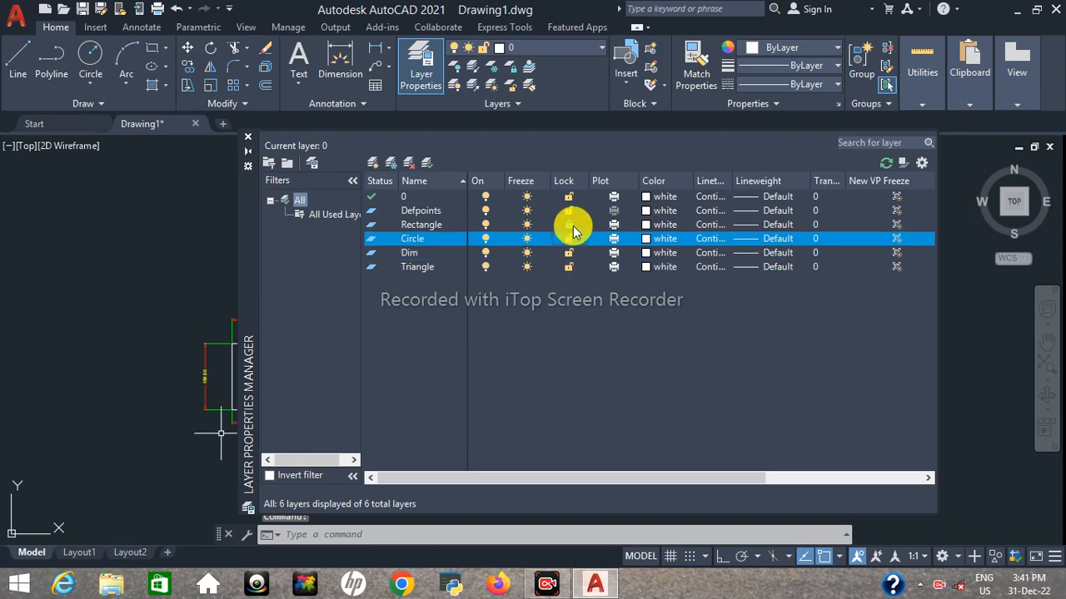
pyautogui.click(571, 226)
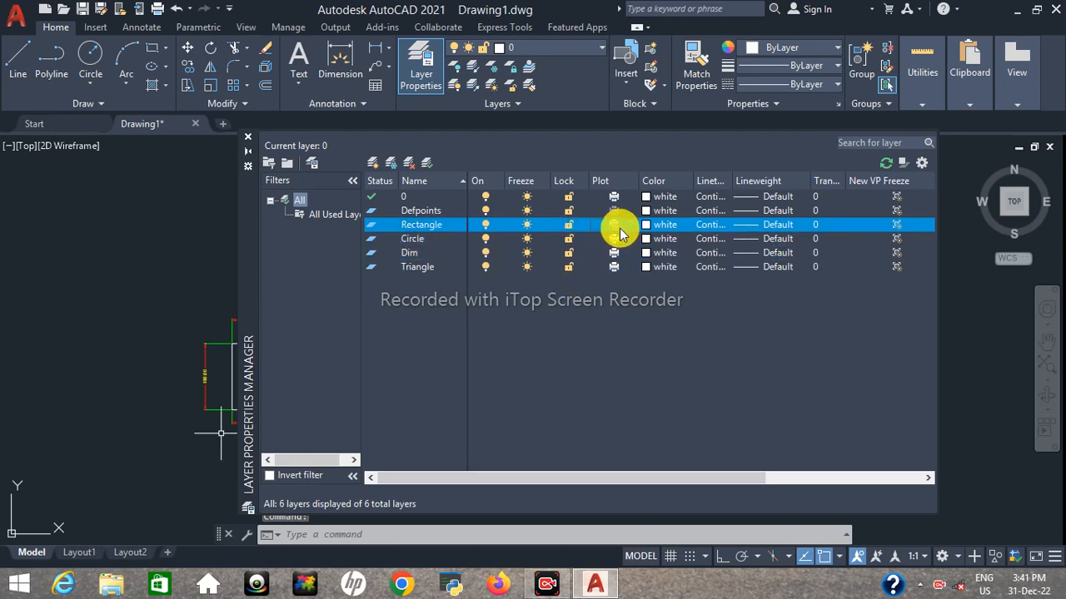
# Step: Disable plotting for the Rectangle, Circle, Dim and Triangle layers and enable it again
pyautogui.click(616, 240)
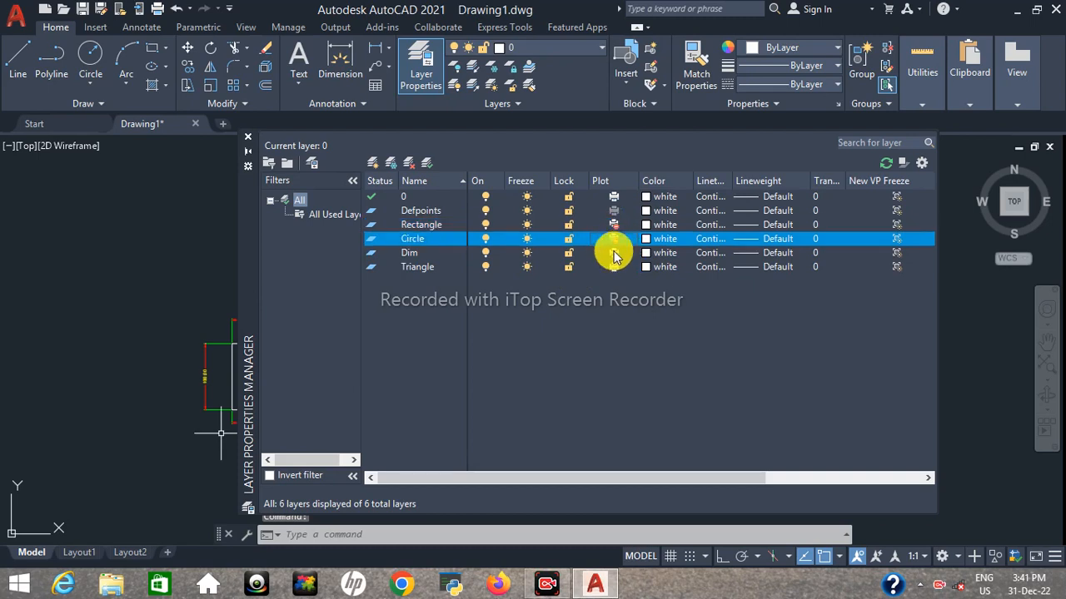
pyautogui.click(614, 252)
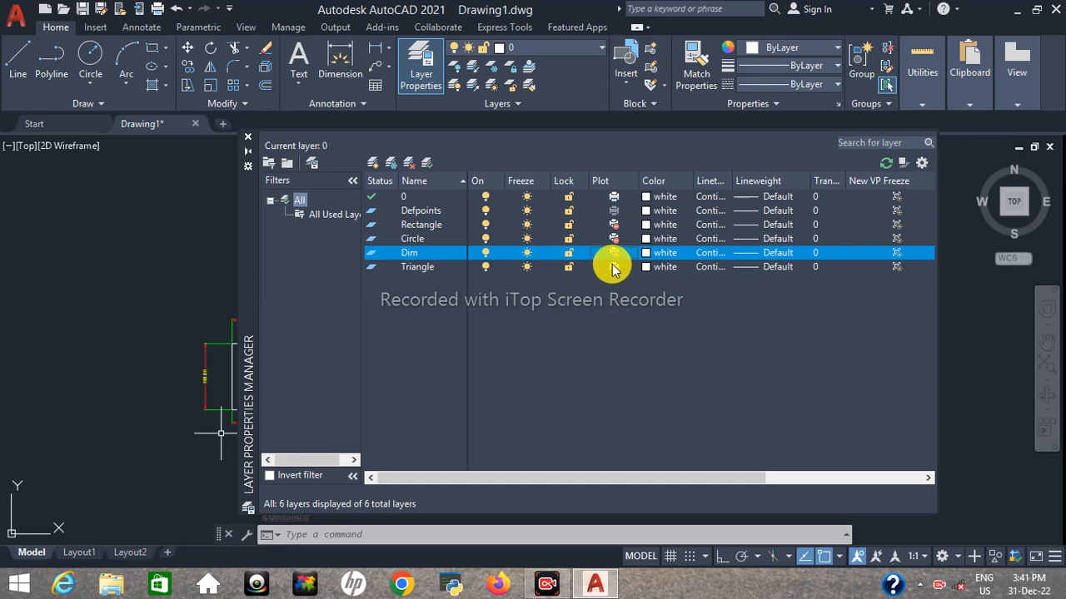
pyautogui.click(611, 267)
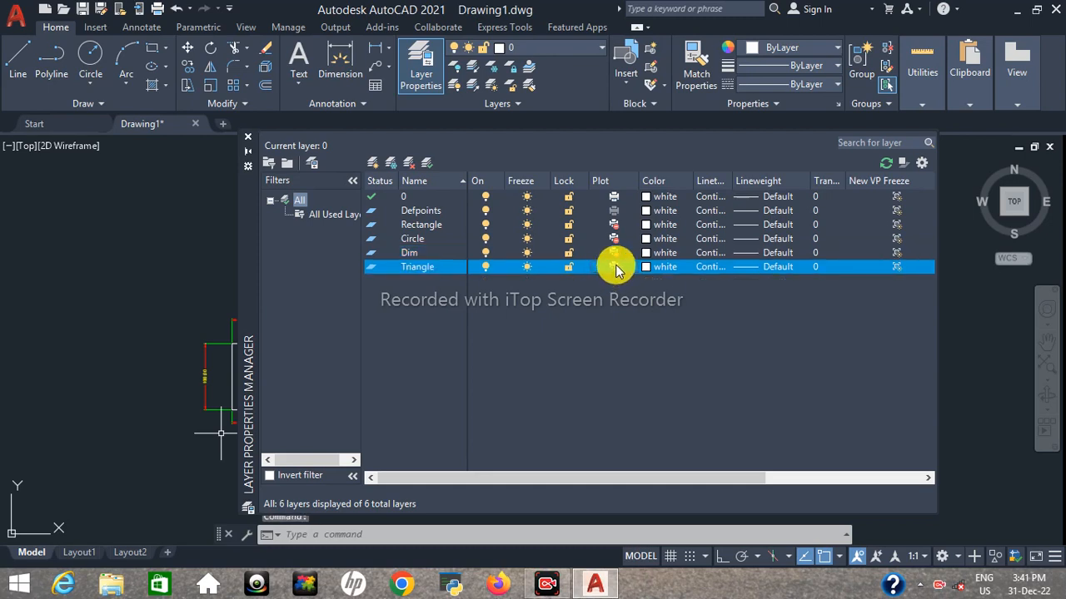
pyautogui.click(613, 252)
pyautogui.click(613, 239)
pyautogui.click(614, 225)
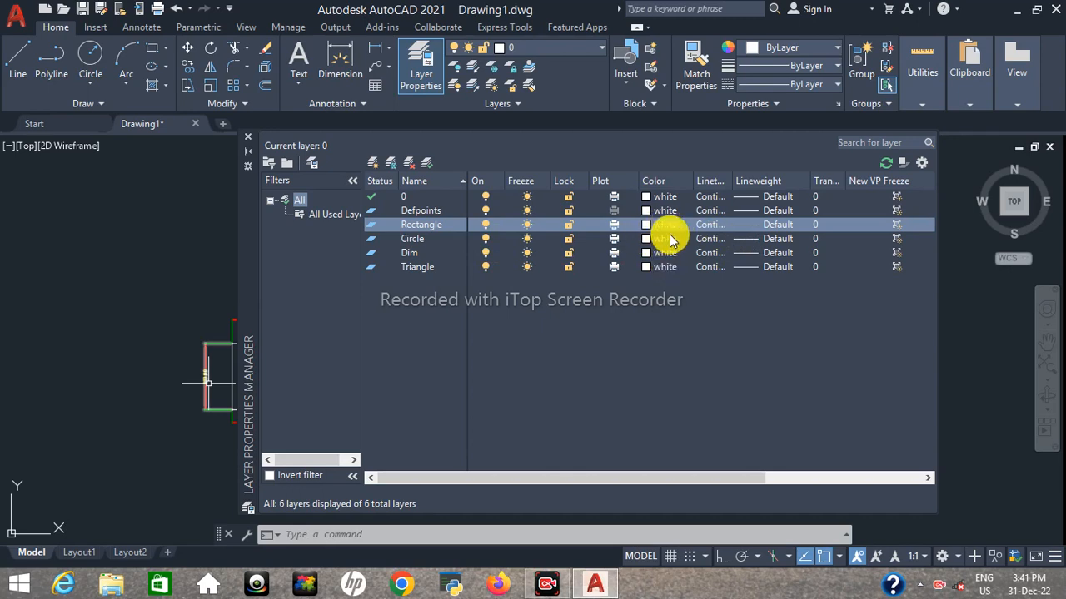
# Step: Widen the Linetype column and load all linetypes from acad.lin through the Rectangle layer's linetype setting, keeping Continuous assigned
pyautogui.moveTo(732, 176); pyautogui.dragTo(766, 176)
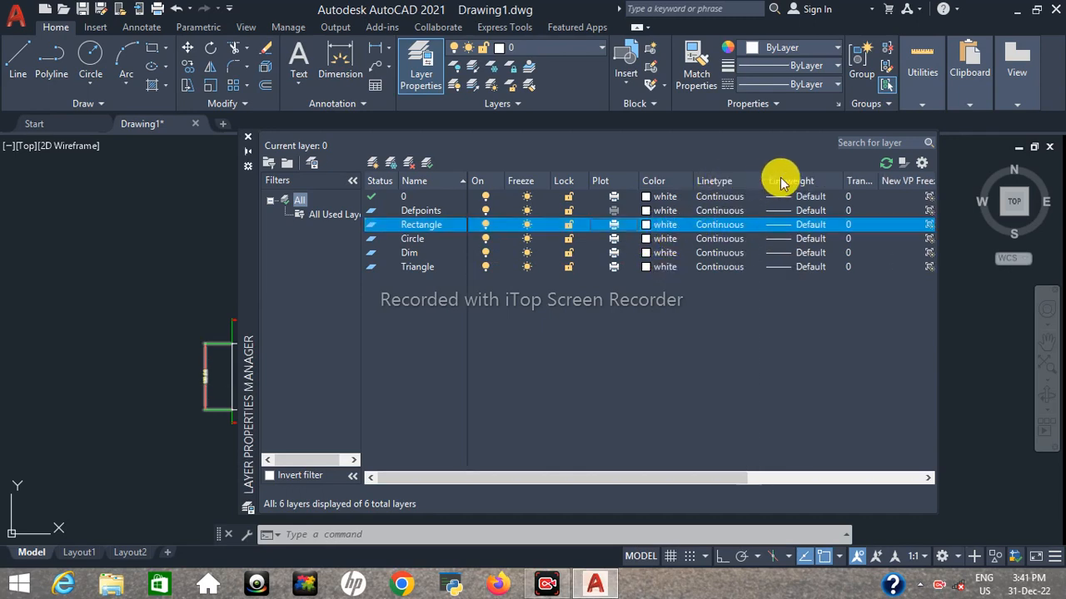
pyautogui.click(754, 224)
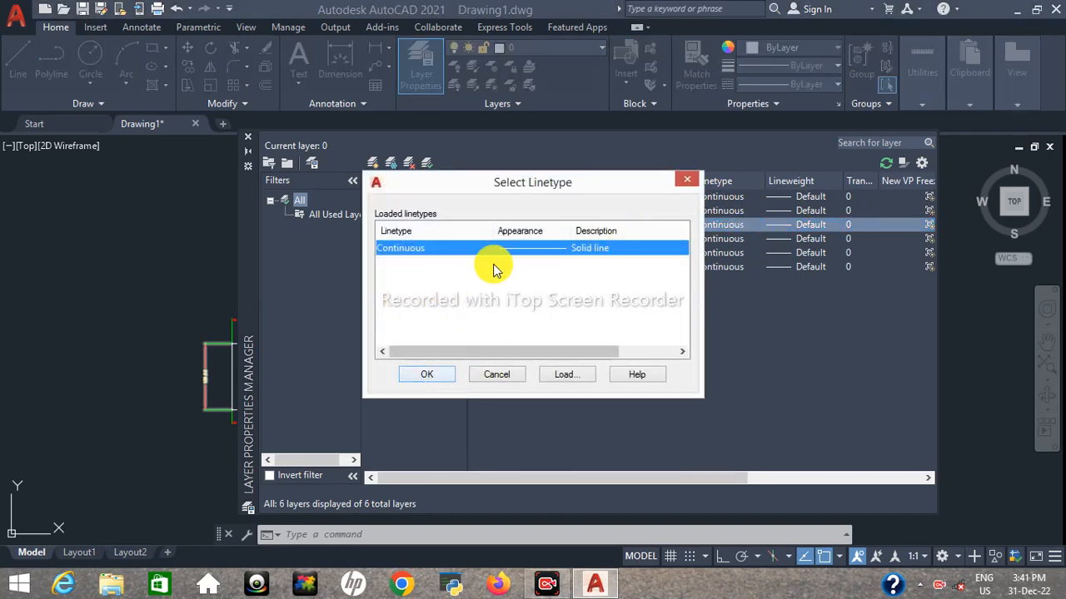
pyautogui.click(562, 376)
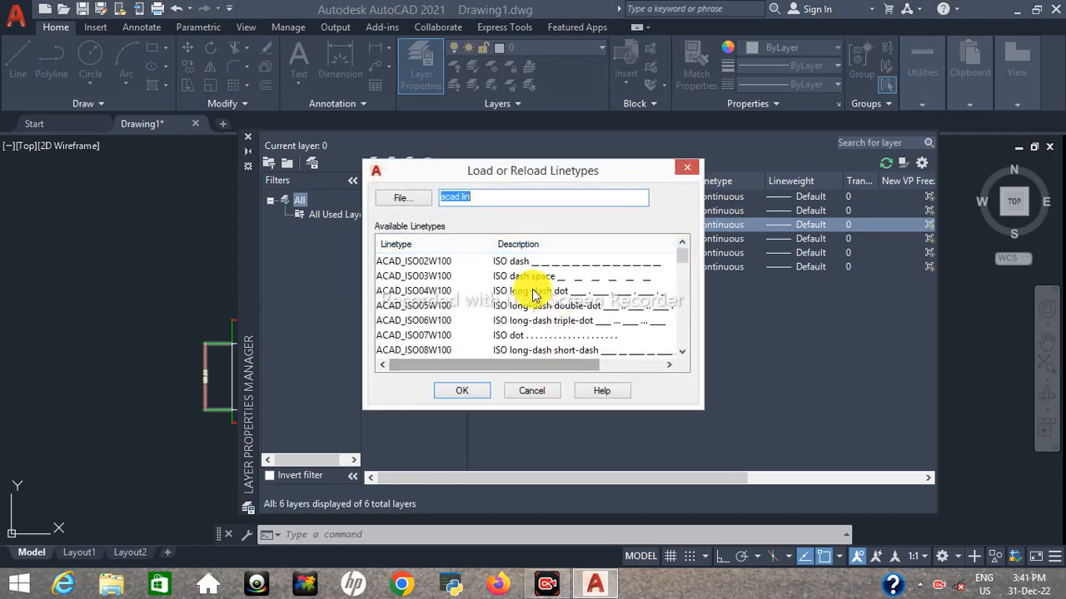
pyautogui.click(474, 291)
pyautogui.click(534, 273)
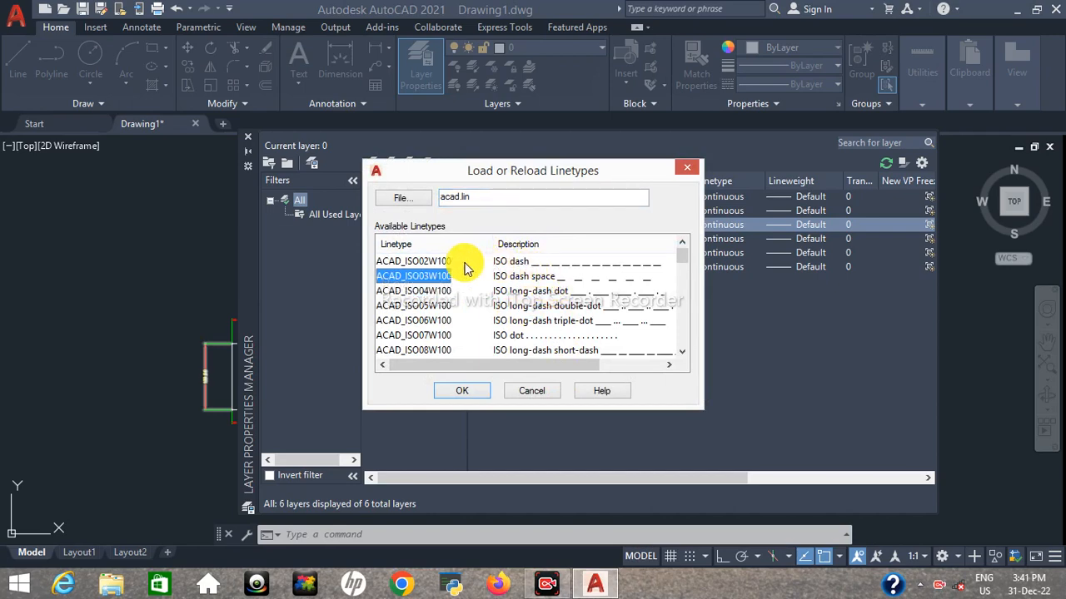
pyautogui.click(461, 262)
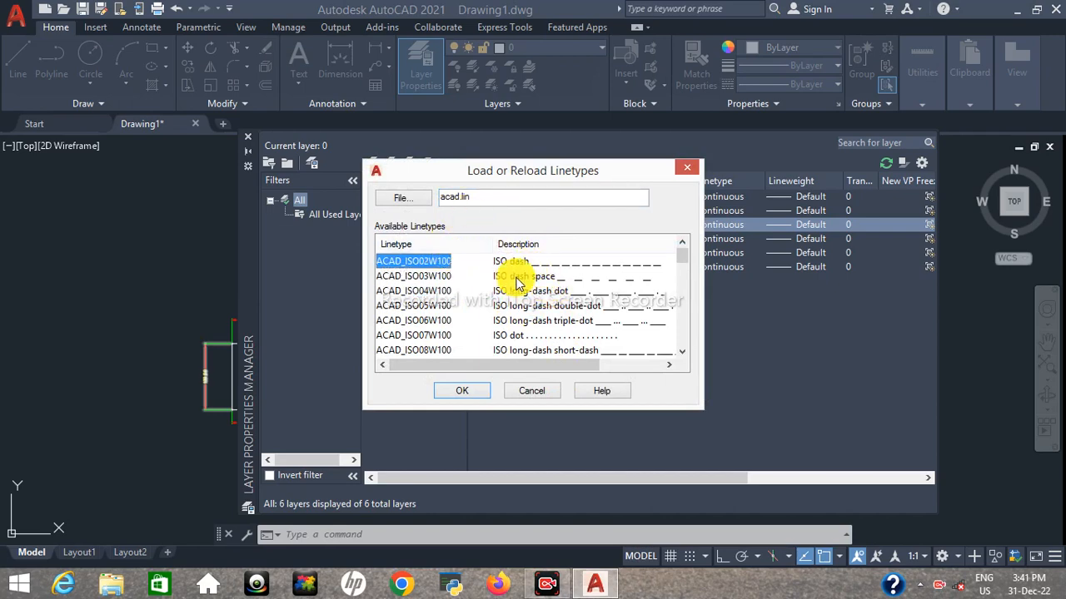
pyautogui.hotkey('ctrl', 'a')
pyautogui.click(467, 389)
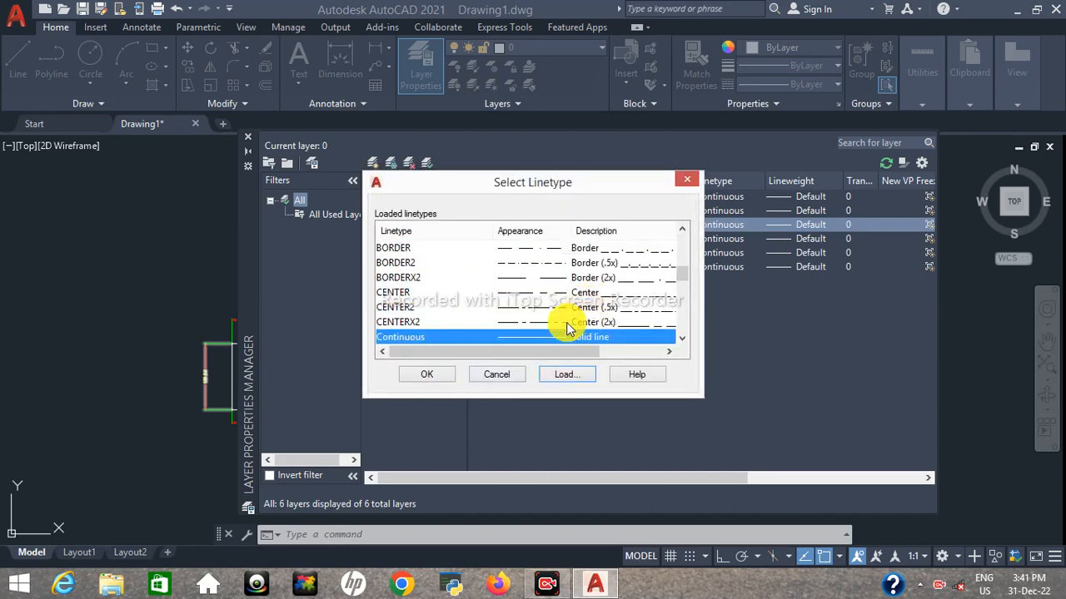
pyautogui.click(427, 373)
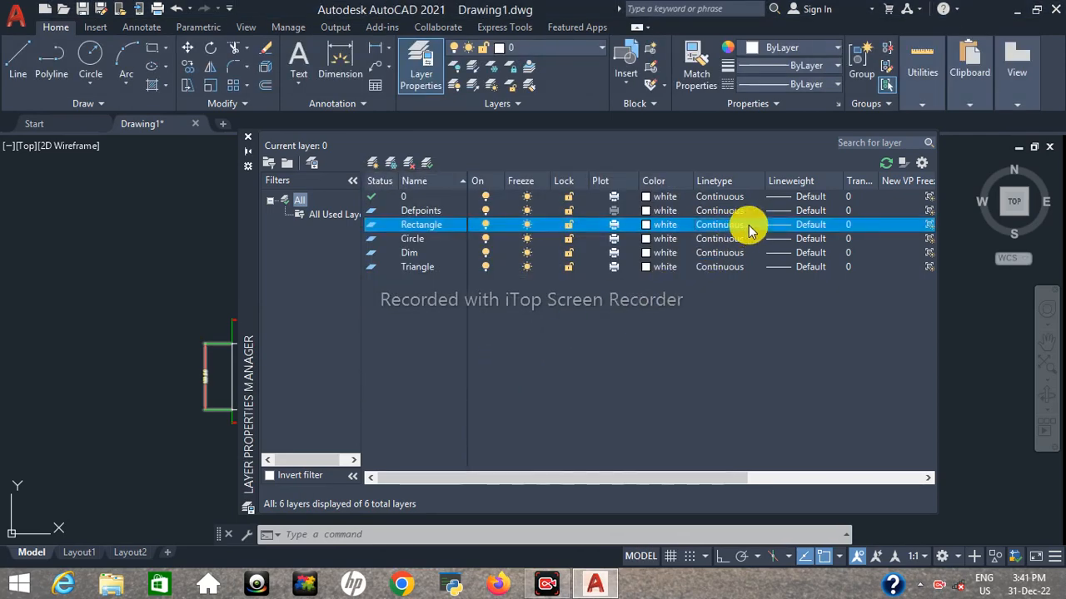
# Step: Set the Rectangle layer's linetype to BORDERX2
pyautogui.click(749, 231)
pyautogui.click(528, 278)
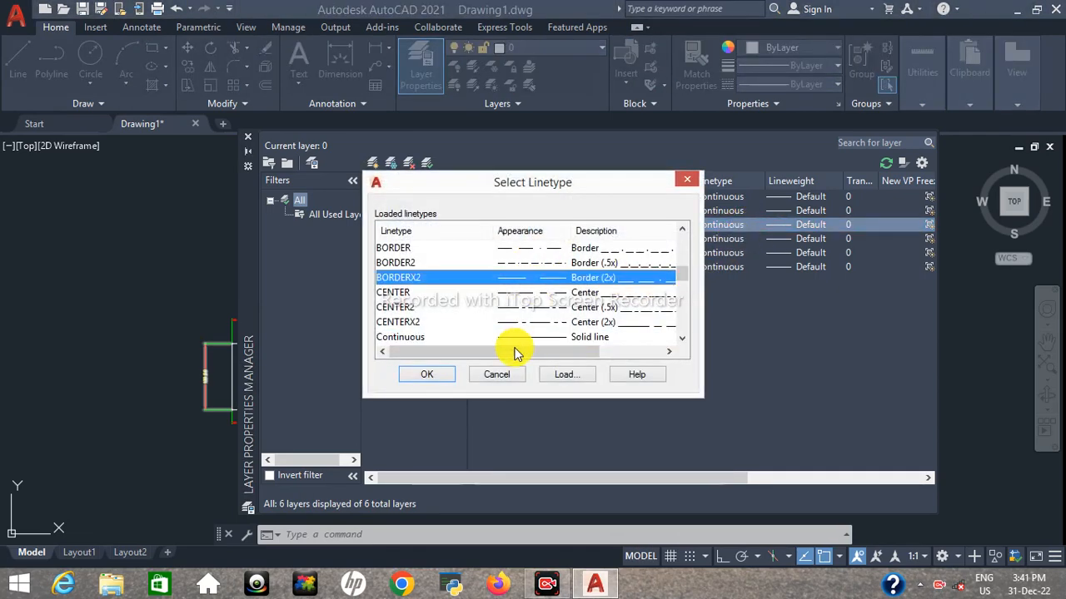
pyautogui.click(445, 375)
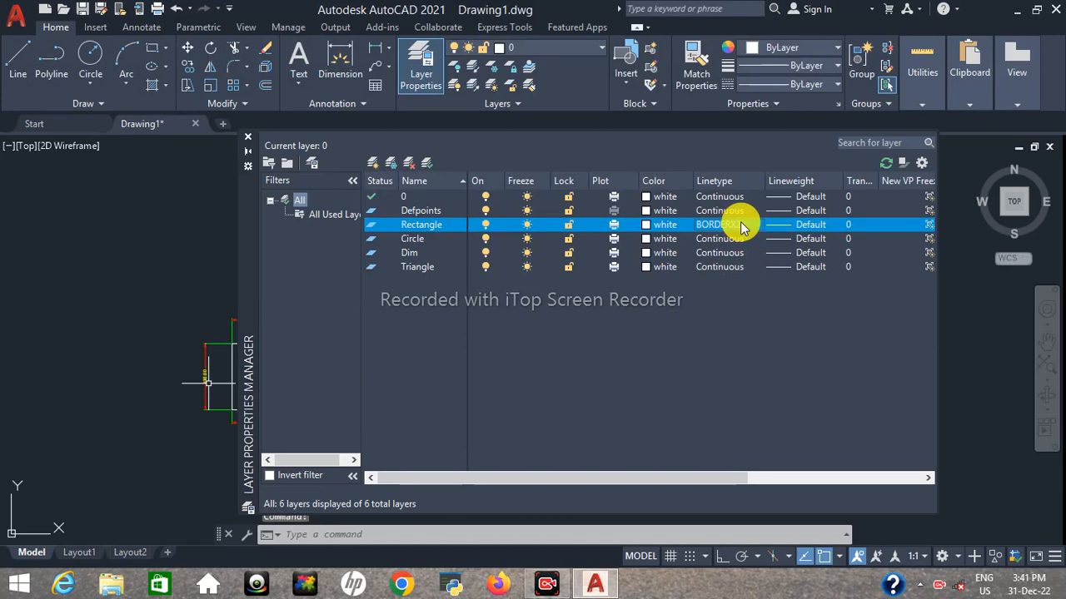
pyautogui.click(740, 223)
pyautogui.scroll(4, 528, 276)
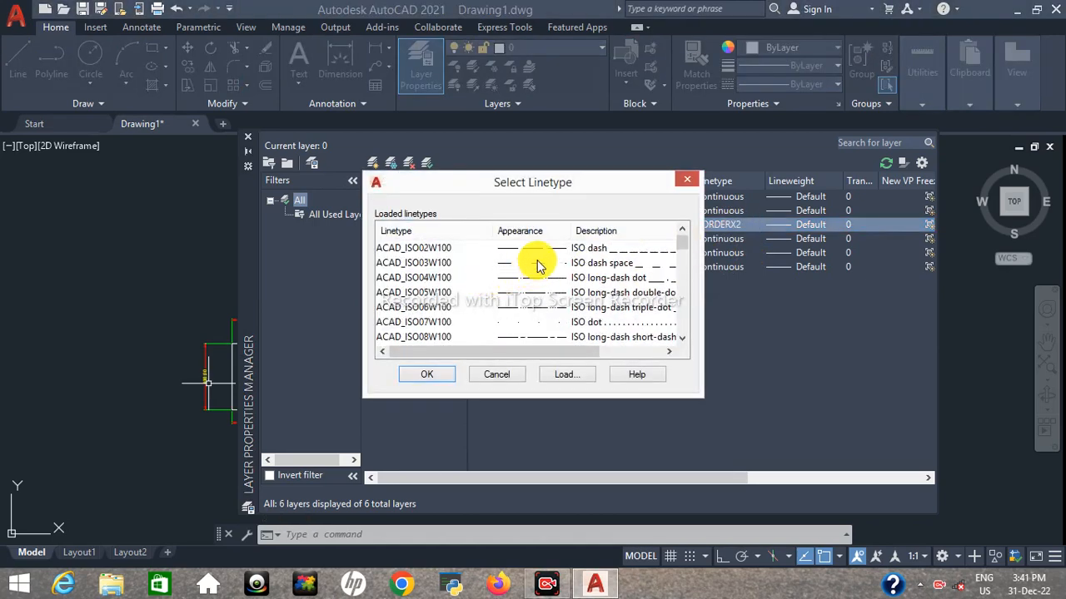
pyautogui.scroll(-12, 541, 296)
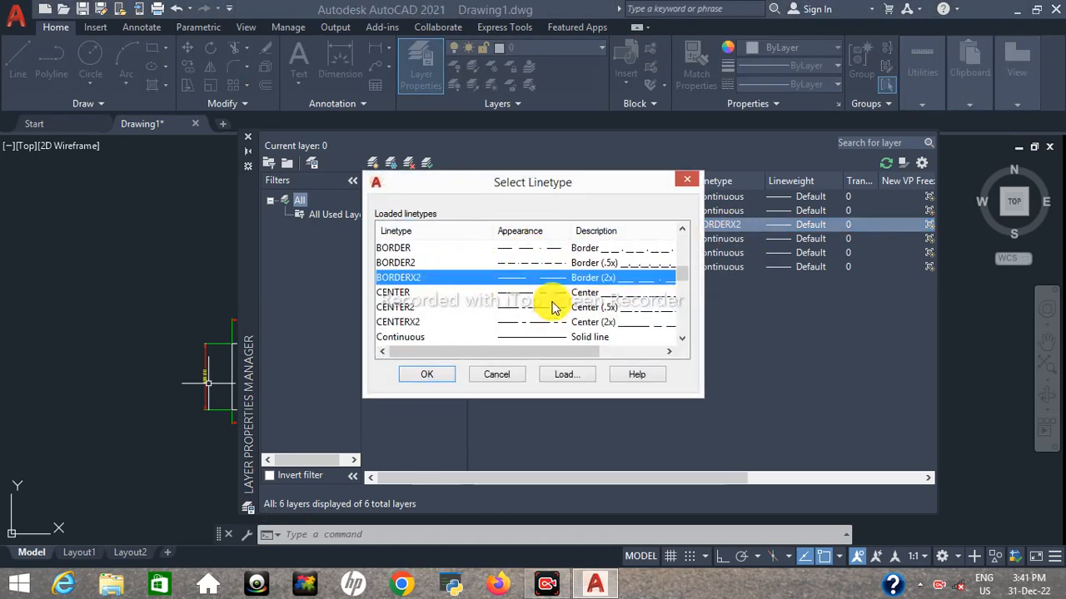
pyautogui.scroll(13, 487, 304)
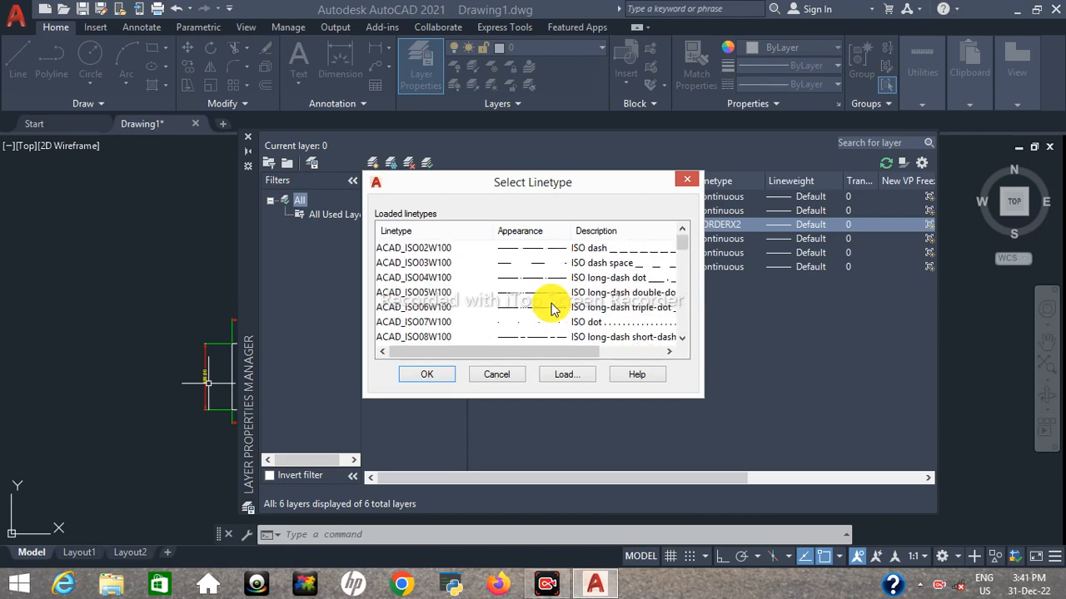
pyautogui.scroll(-1, 488, 305)
pyautogui.press('Escape')
# Step: Set the Rectangle layer's linetype back to Continuous
pyautogui.click(752, 224)
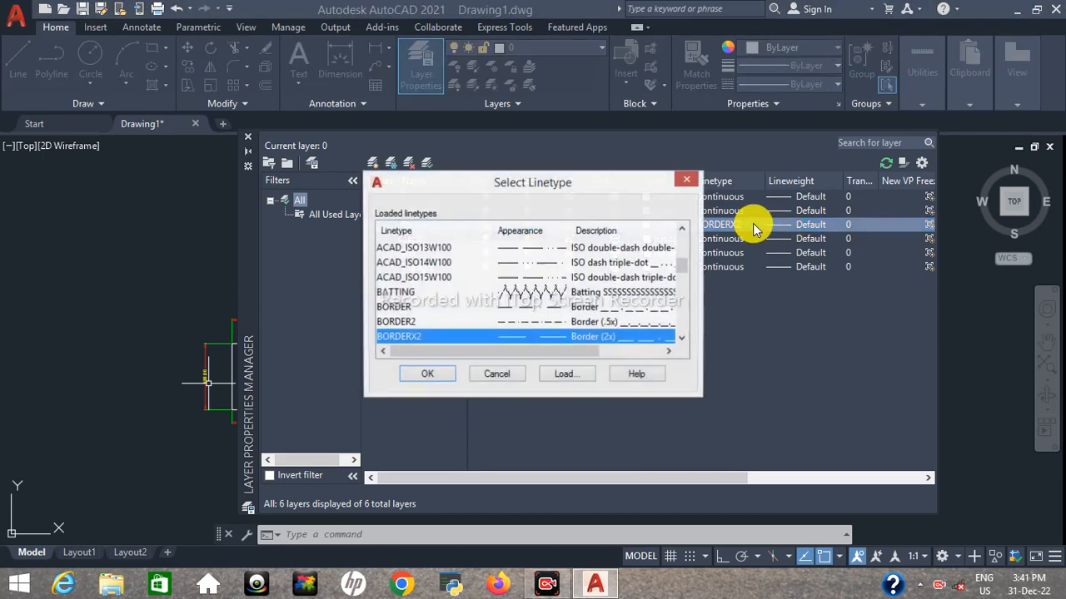
pyautogui.scroll(3, 499, 276)
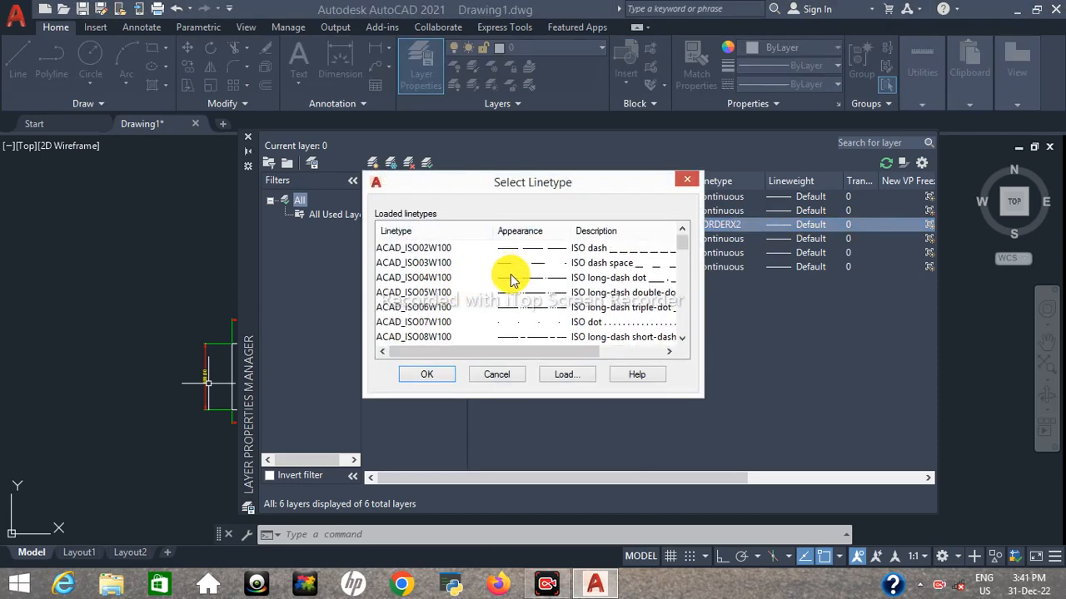
pyautogui.scroll(-8, 504, 280)
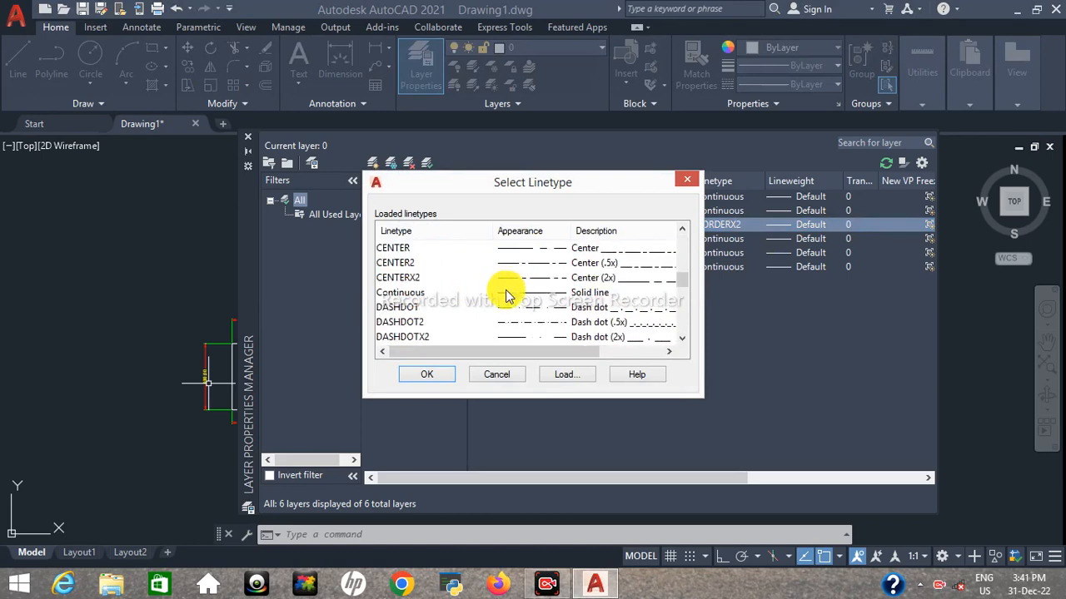
pyautogui.scroll(2, 507, 291)
pyautogui.click(440, 293)
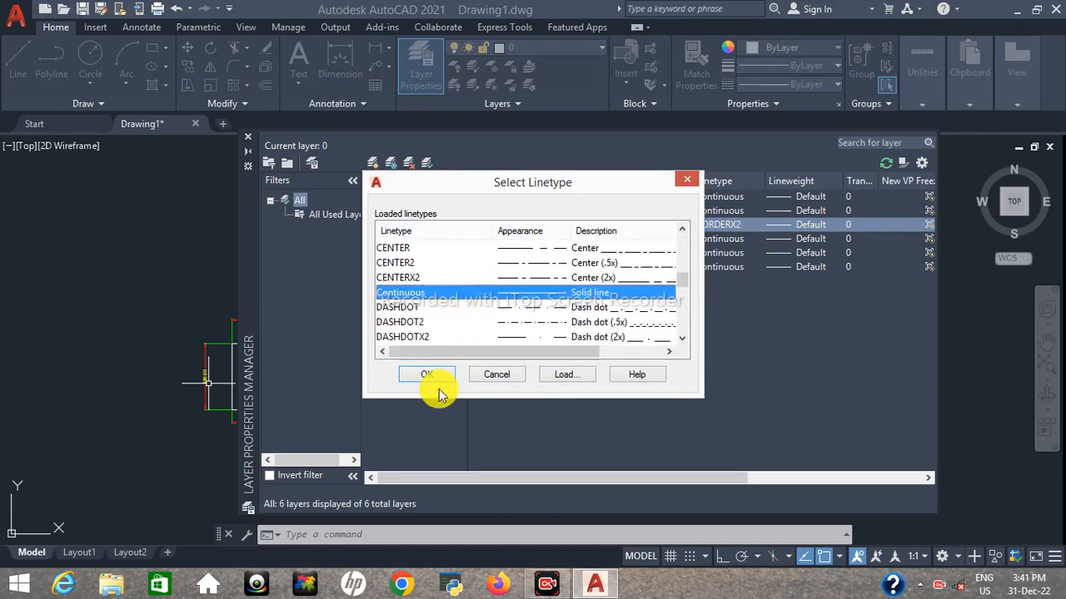
pyautogui.click(427, 374)
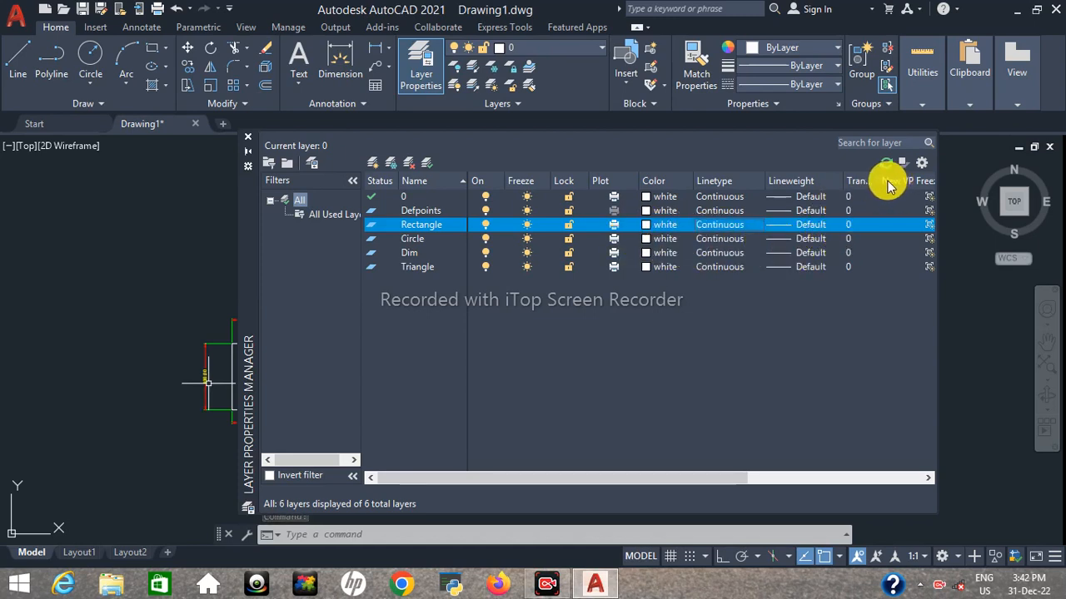
# Step: Resize the layer list columns to show the full New VP Freeze heading, first in model space and again in Layout1
pyautogui.moveTo(879, 179); pyautogui.dragTo(830, 180)
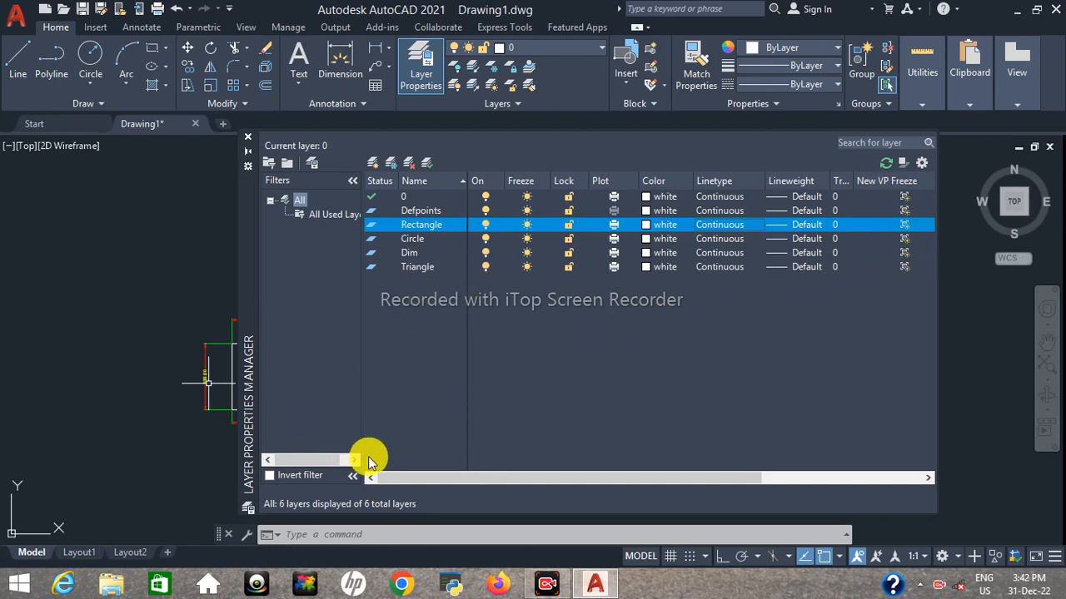
pyautogui.click(79, 551)
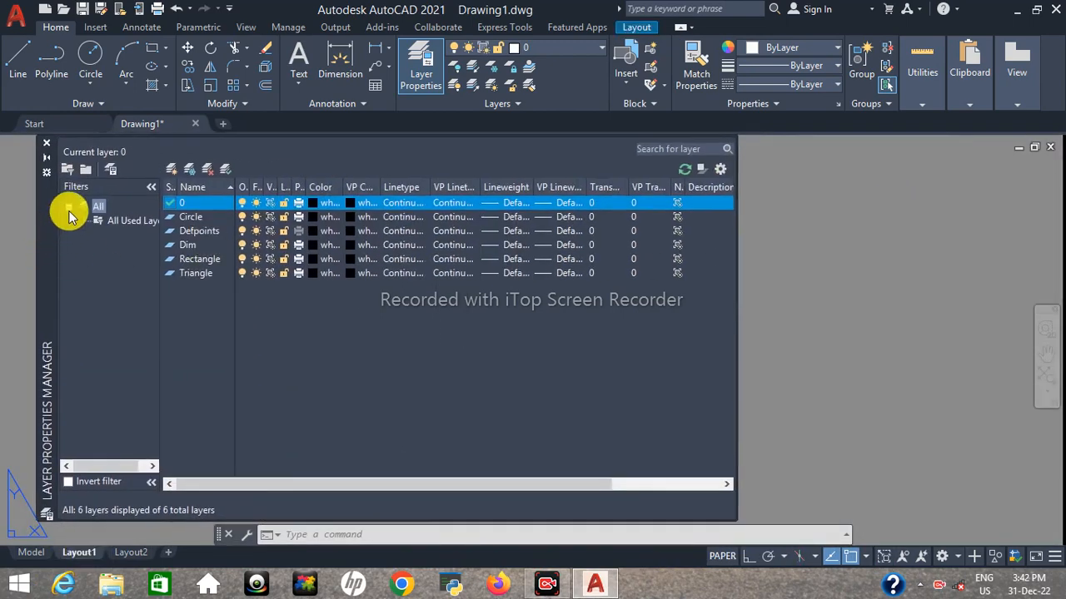
pyautogui.click(47, 156)
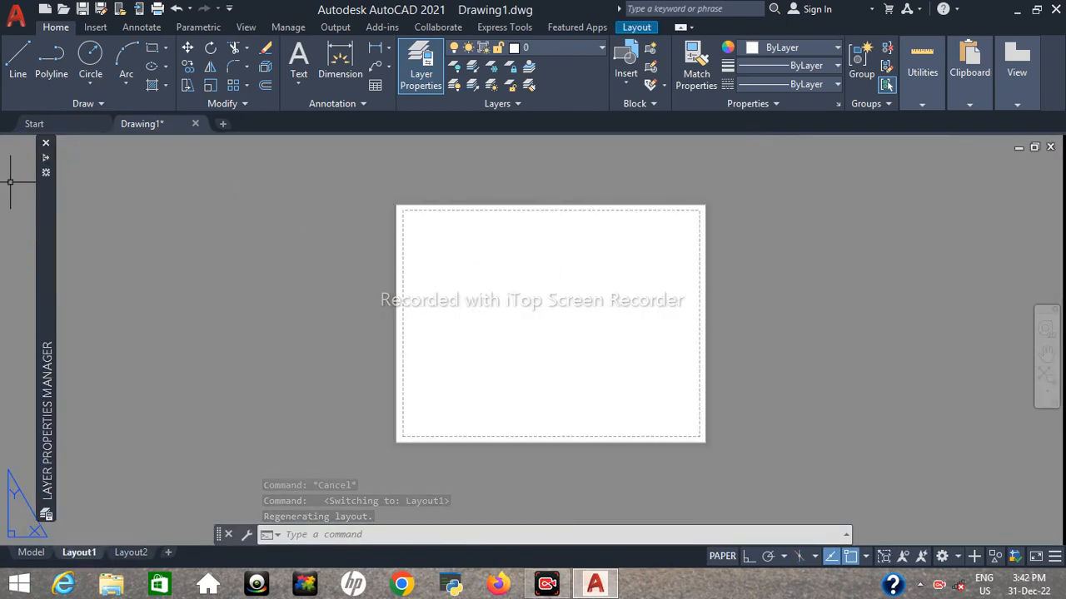
pyautogui.moveTo(42, 157)
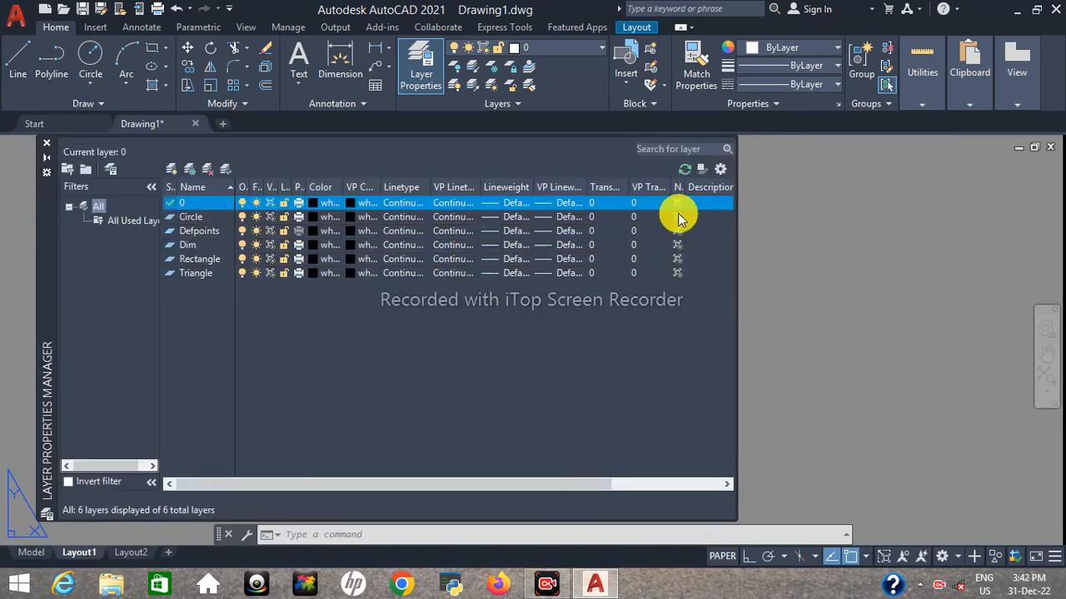
pyautogui.moveTo(687, 185); pyautogui.dragTo(725, 185)
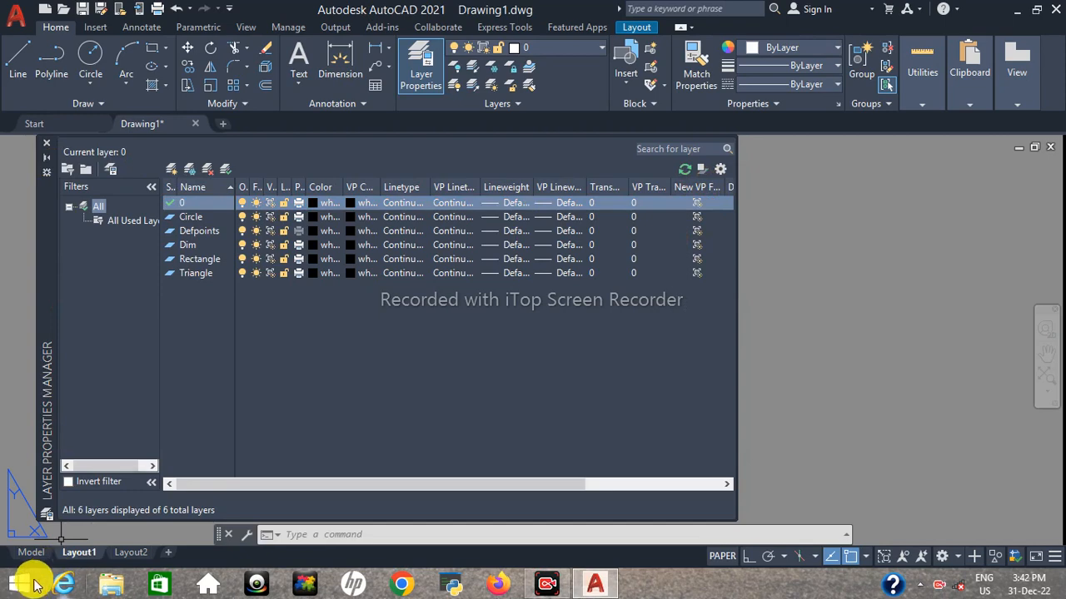
# Step: Return to model space and collapse the Layer Properties Manager to its title bar to uncover the drawing
pyautogui.click(23, 563)
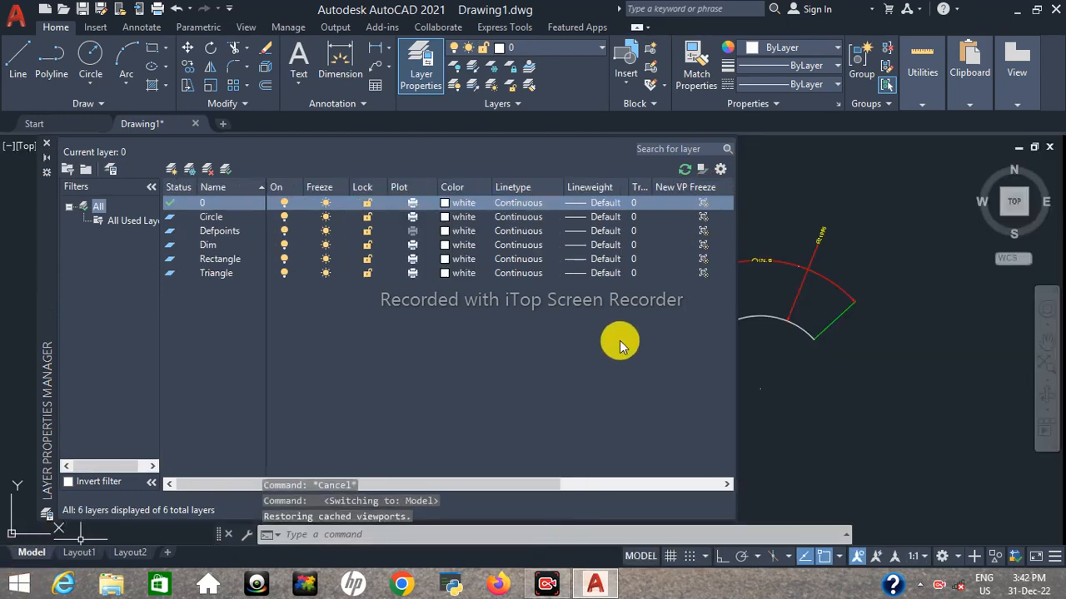
pyautogui.click(50, 160)
pyautogui.moveTo(506, 408); pyautogui.dragTo(641, 387, button='middle')
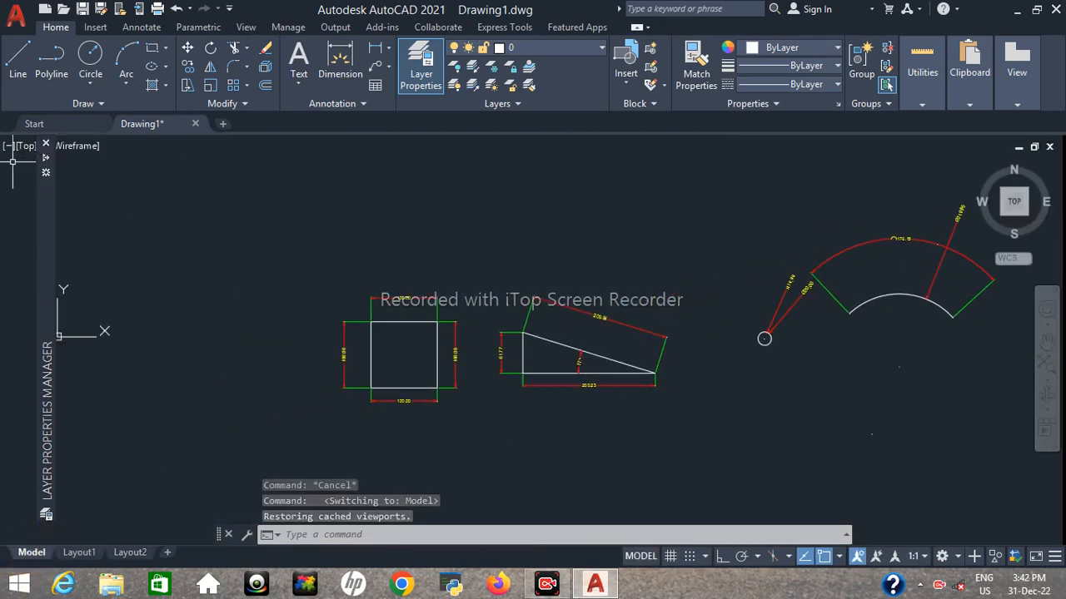
# Step: Assign the square to the Rectangle layer
pyautogui.moveTo(47, 162)
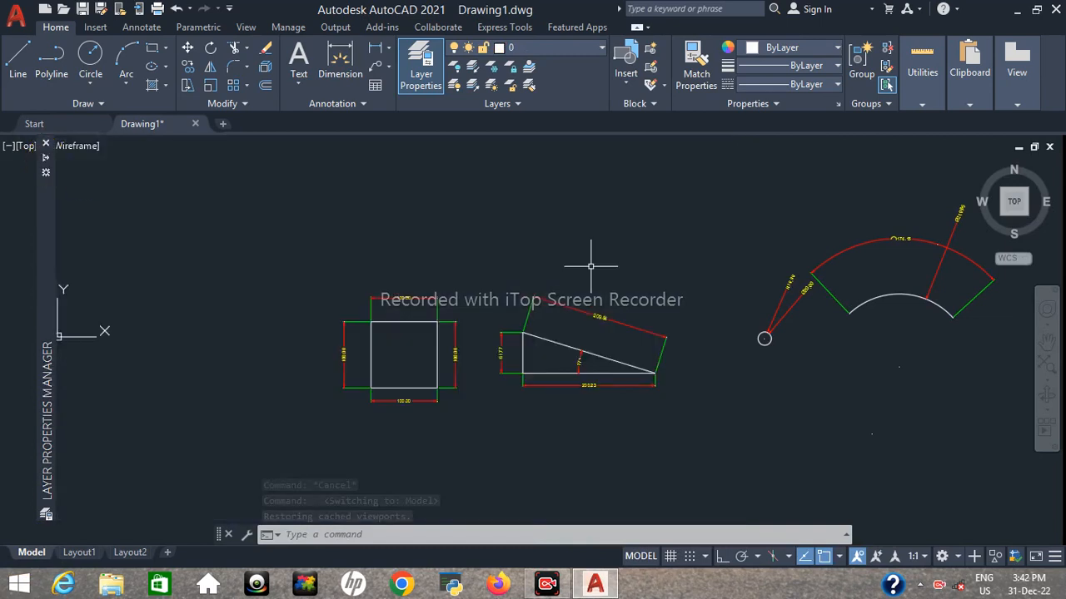
pyautogui.moveTo(724, 341); pyautogui.dragTo(611, 362, button='middle')
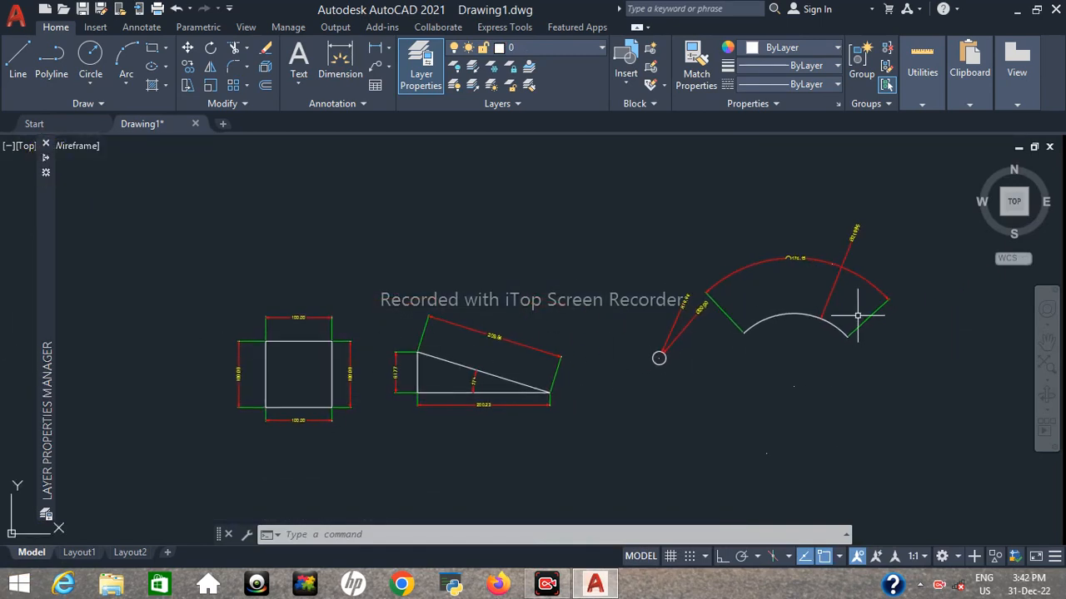
pyautogui.scroll(2, 331, 387)
pyautogui.moveTo(333, 384); pyautogui.dragTo(301, 360, button='middle')
pyautogui.scroll(-2, 302, 359)
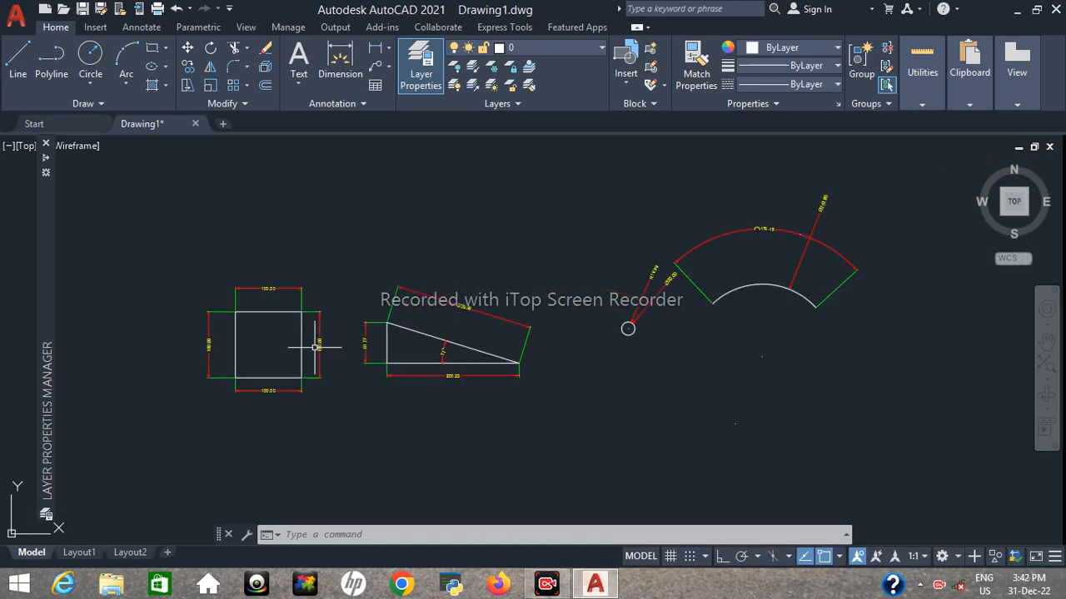
pyautogui.click(273, 311)
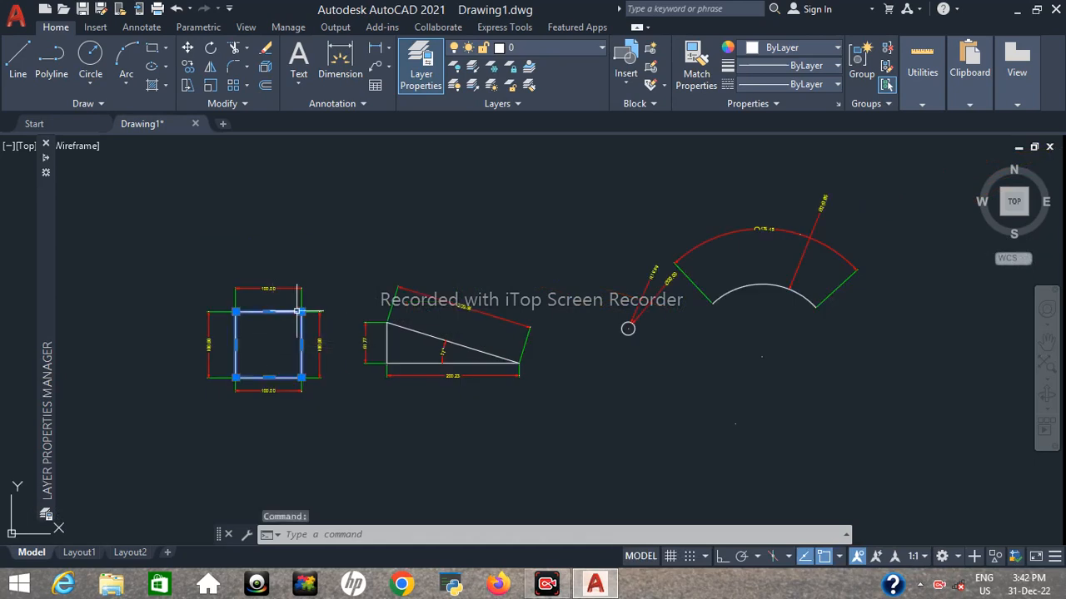
pyautogui.click(576, 47)
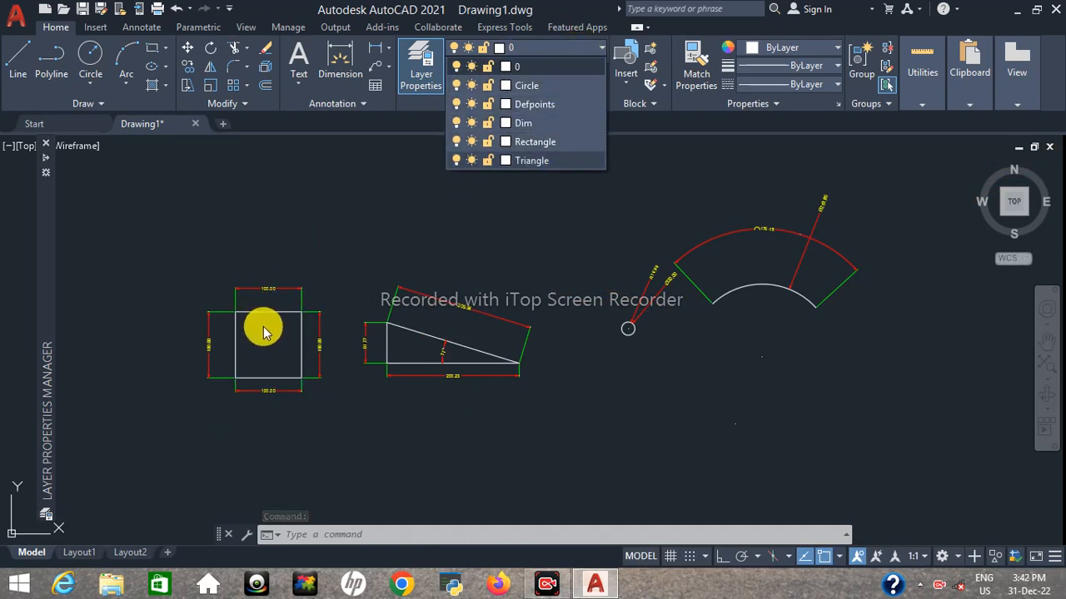
pyautogui.click(562, 143)
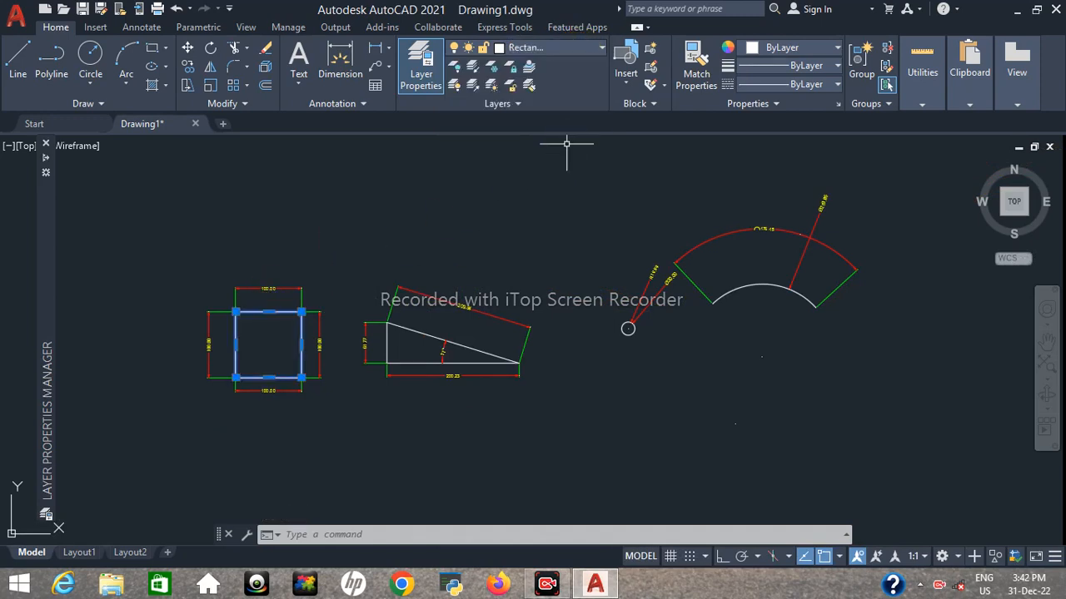
pyautogui.press('Escape')
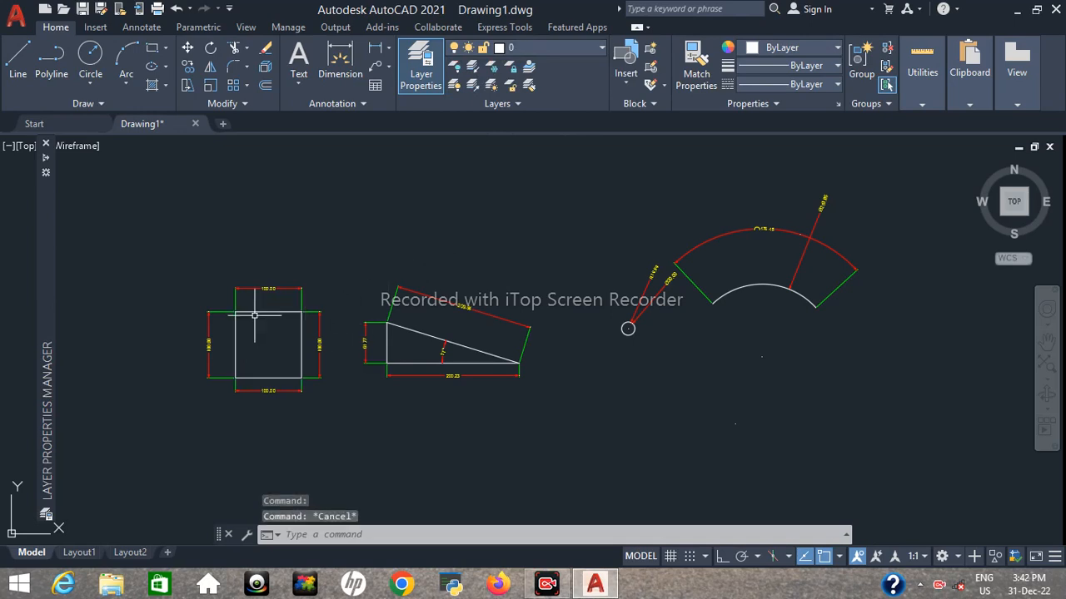
# Step: Reselect the square to check its layer assignment, keep it on Rectangle and clear the selection
pyautogui.click(274, 313)
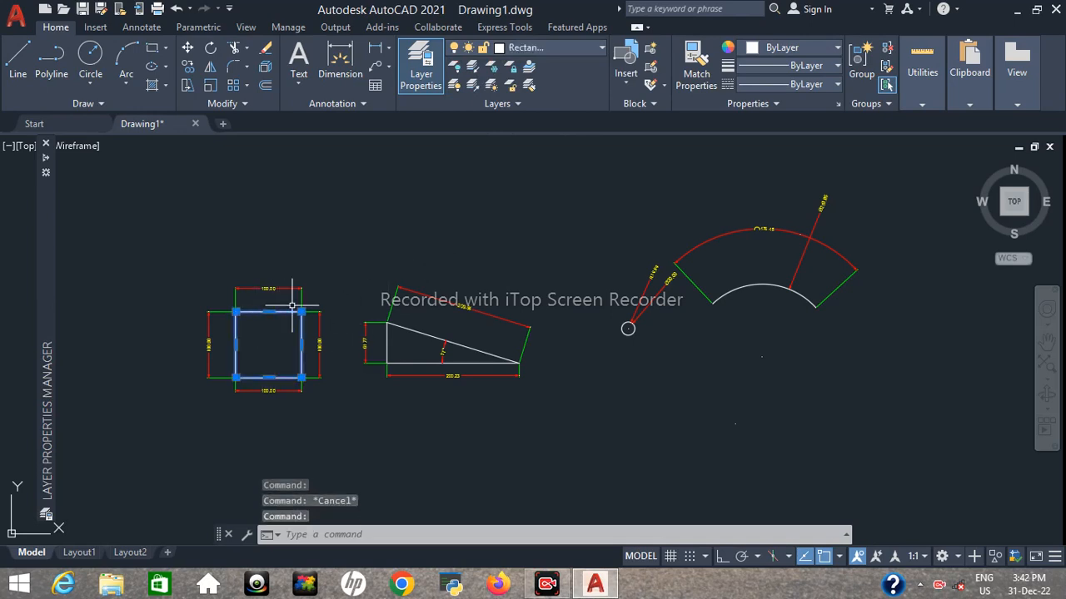
pyautogui.click(594, 48)
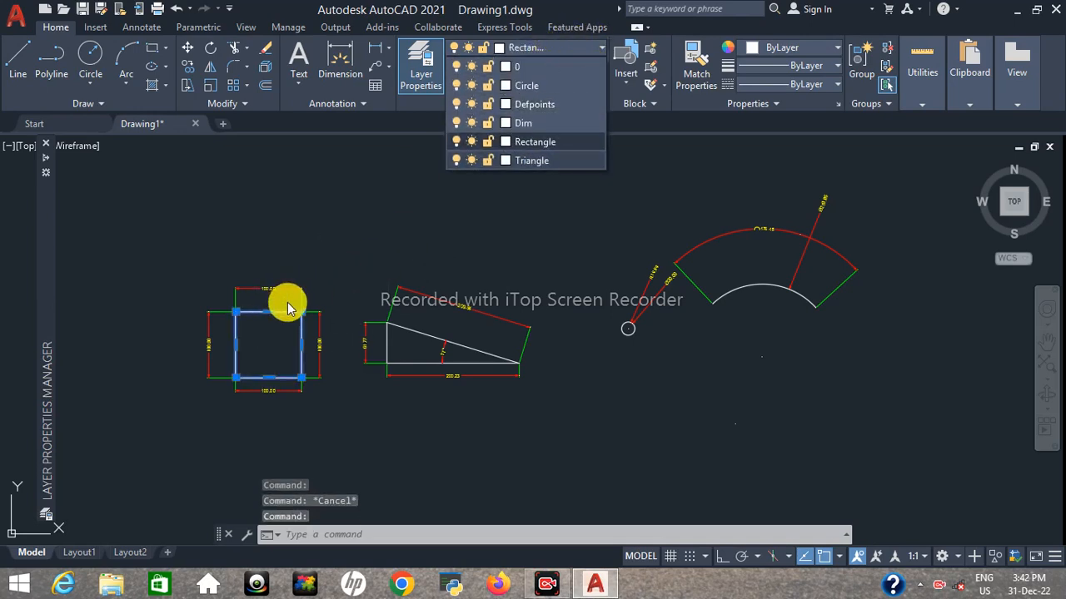
pyautogui.click(557, 143)
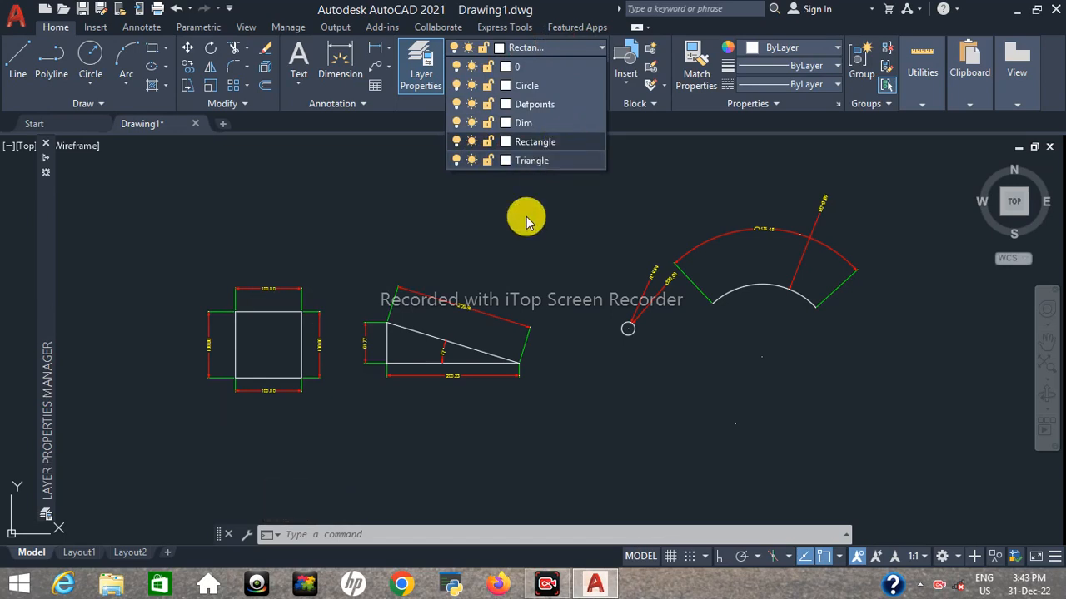
pyautogui.click(471, 382)
pyautogui.press('Escape')
pyautogui.press('Escape')
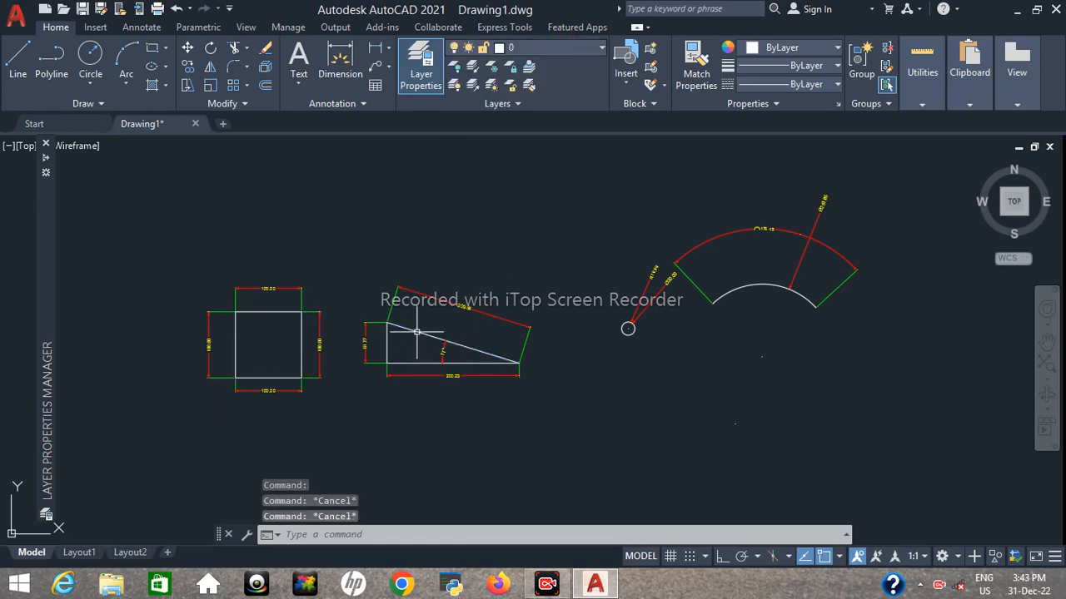
# Step: Assign all the sides of the triangle to the Triangle layer
pyautogui.click(417, 331)
pyautogui.click(413, 362)
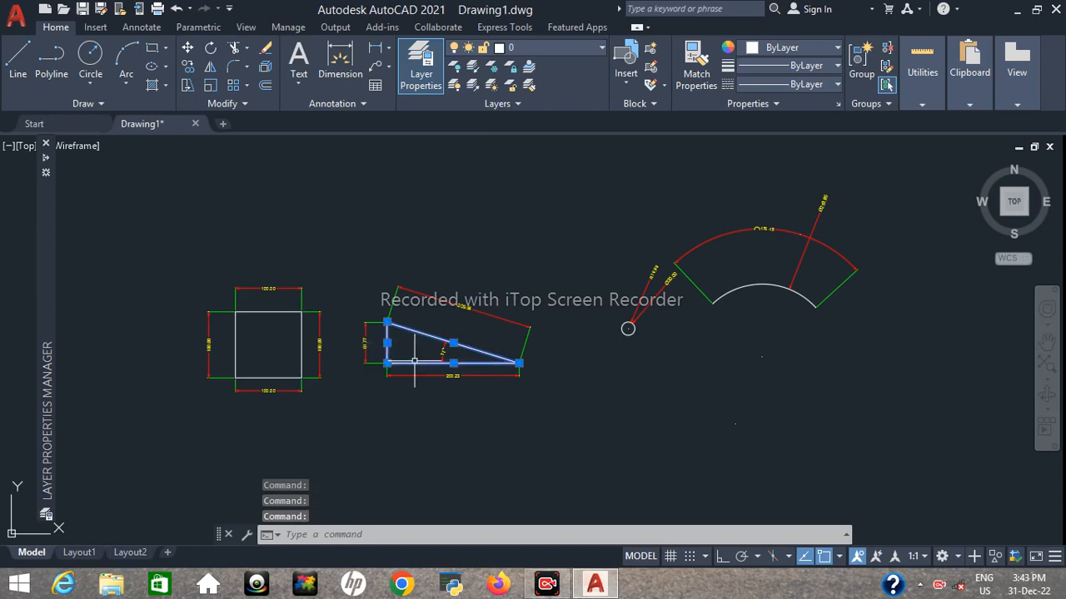
pyautogui.click(584, 50)
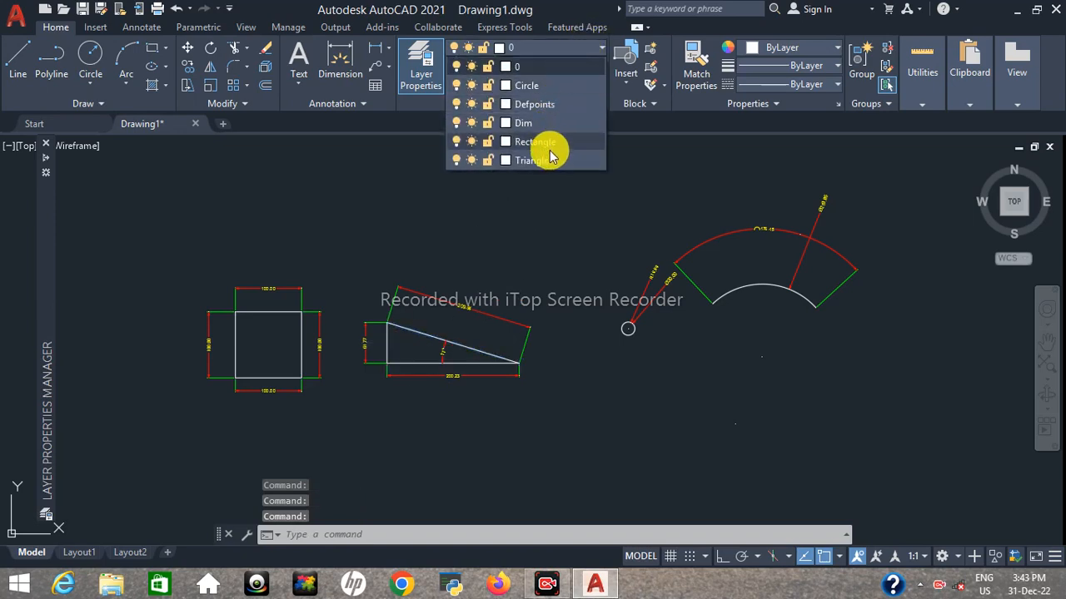
pyautogui.click(551, 160)
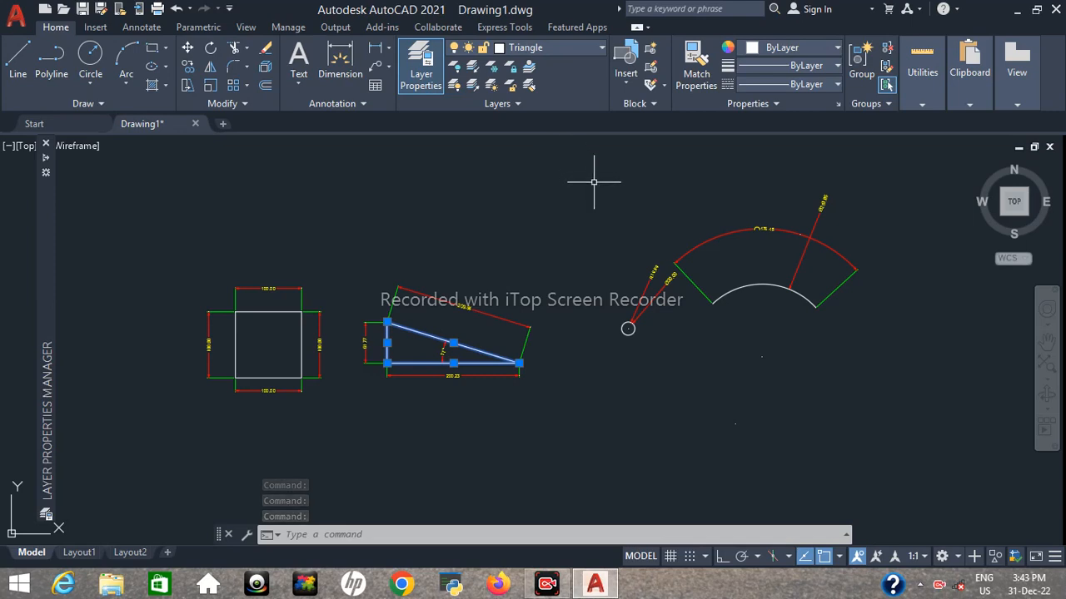
pyautogui.press('Escape')
# Step: Assign the large arc to the Circle layer
pyautogui.click(749, 286)
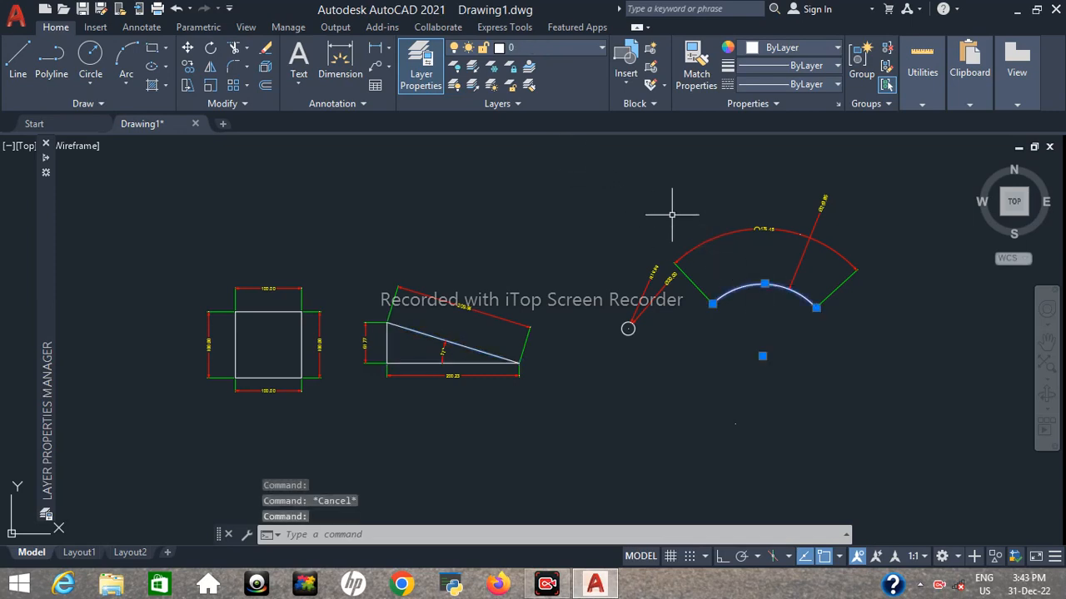
pyautogui.click(601, 47)
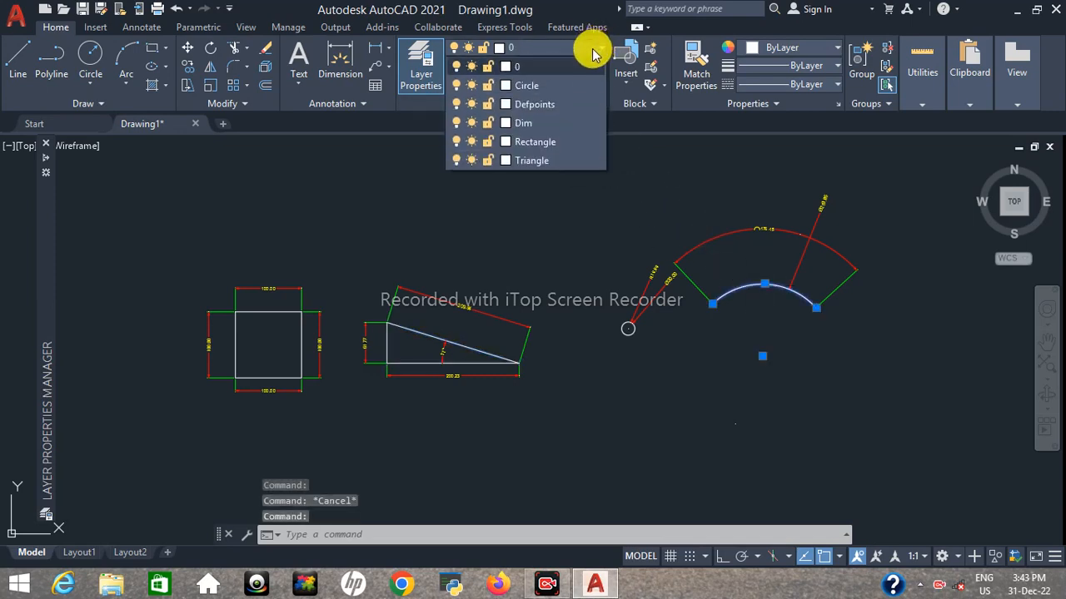
pyautogui.click(545, 85)
pyautogui.press('Escape')
# Step: Select every dimension on the arc, circle, triangle and square and assign them all to the Dim layer
pyautogui.click(842, 204)
pyautogui.click(626, 265)
pyautogui.click(668, 287)
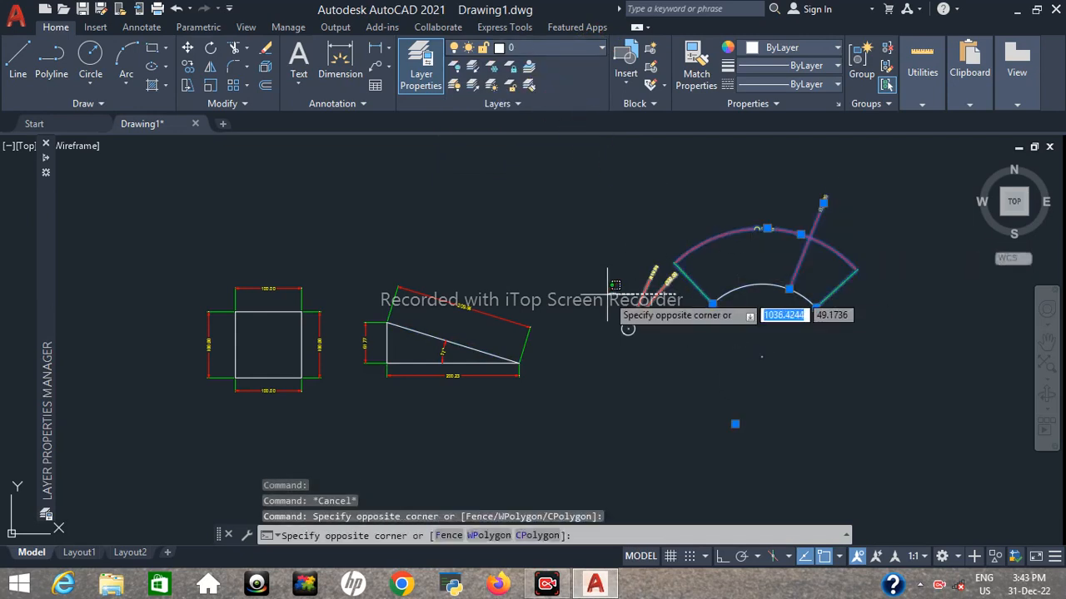
pyautogui.click(583, 333)
pyautogui.click(533, 279)
pyautogui.click(367, 340)
pyautogui.click(354, 368)
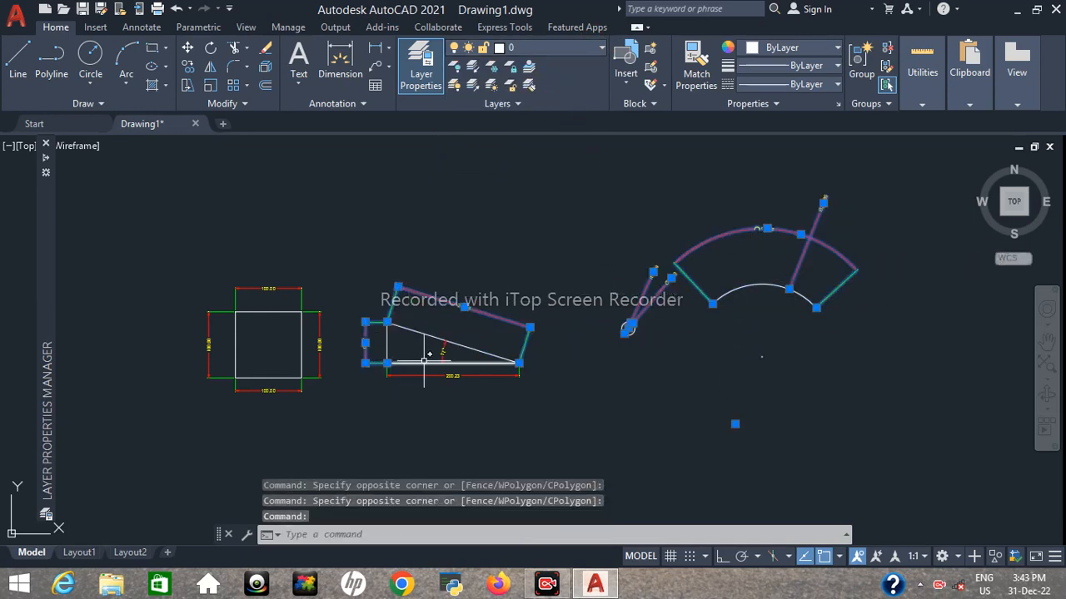
pyautogui.click(442, 353)
pyautogui.click(447, 376)
pyautogui.click(340, 335)
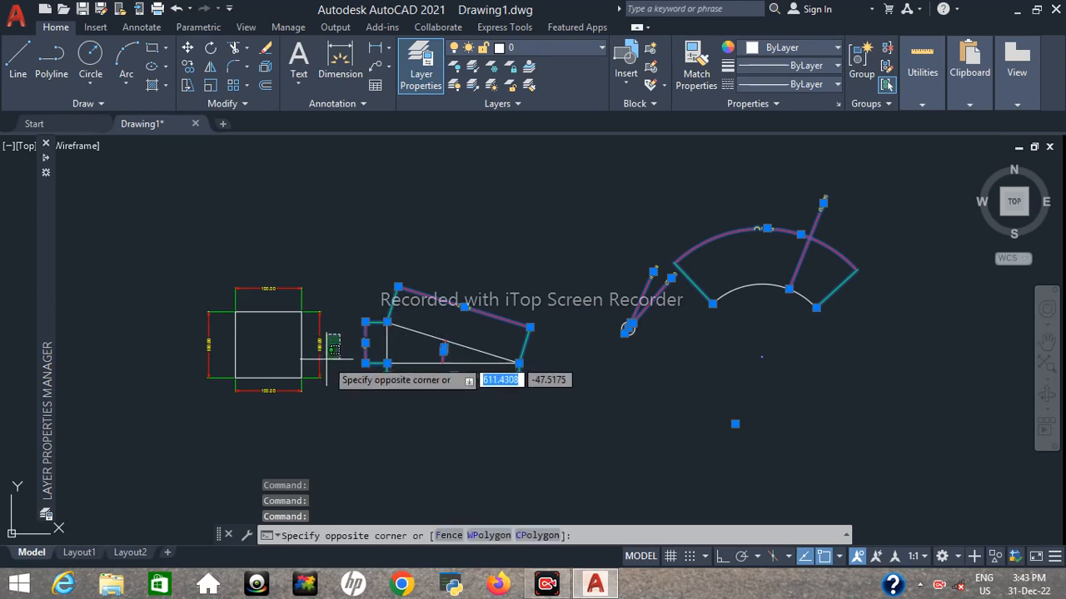
pyautogui.click(319, 368)
pyautogui.click(285, 257)
pyautogui.click(239, 301)
pyautogui.click(238, 345)
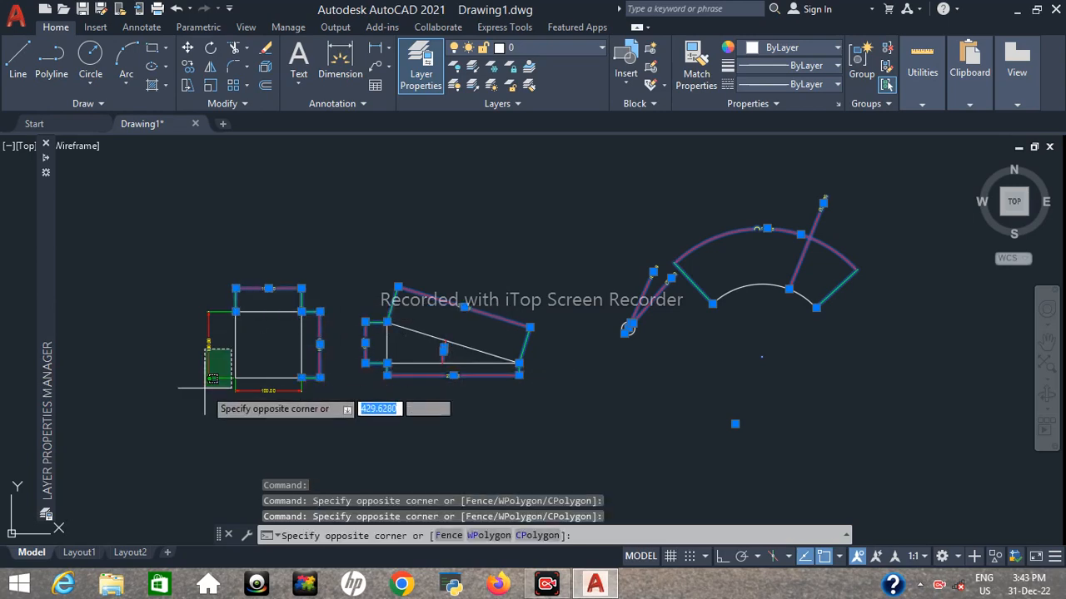
pyautogui.click(203, 386)
pyautogui.click(283, 385)
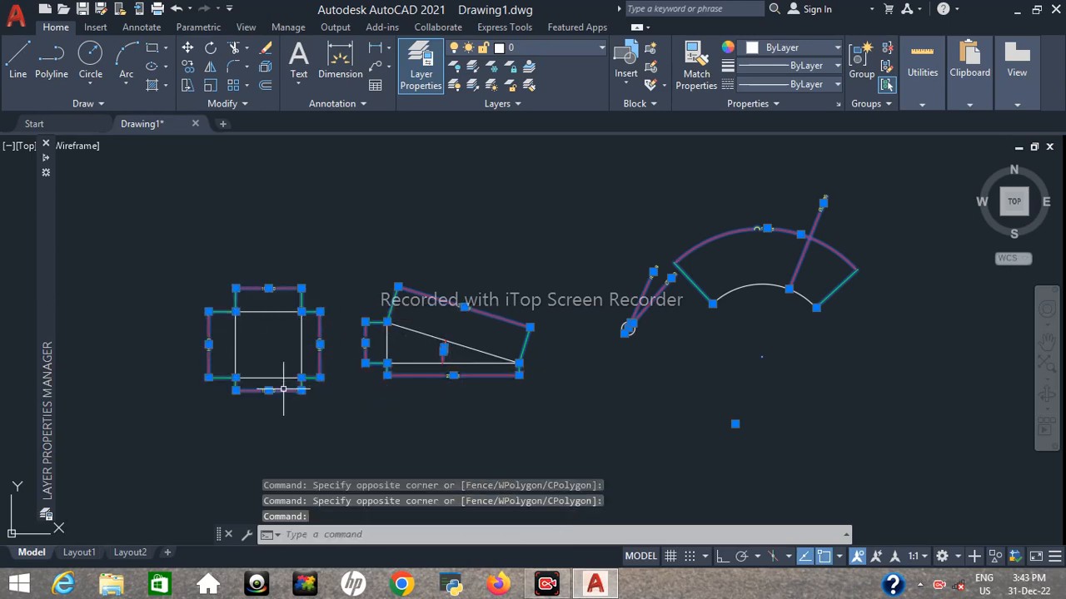
pyautogui.click(553, 47)
pyautogui.click(525, 123)
pyautogui.press('Escape')
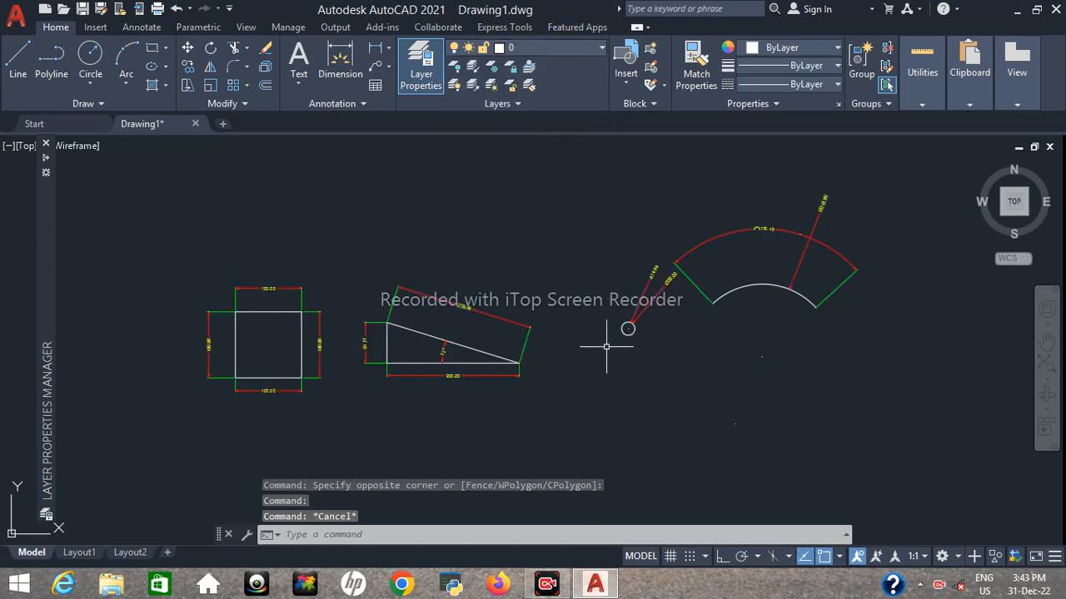
pyautogui.press('Escape')
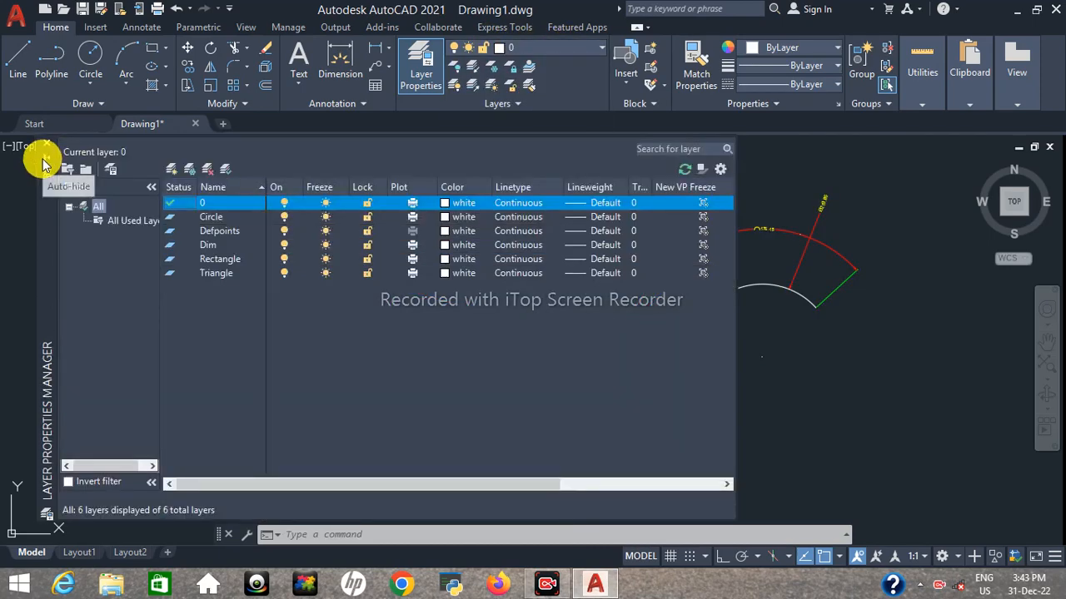
# Step: Turn the Triangle layer off and back on several times to compare the drawing with and without it
pyautogui.click(43, 164)
pyautogui.click(603, 49)
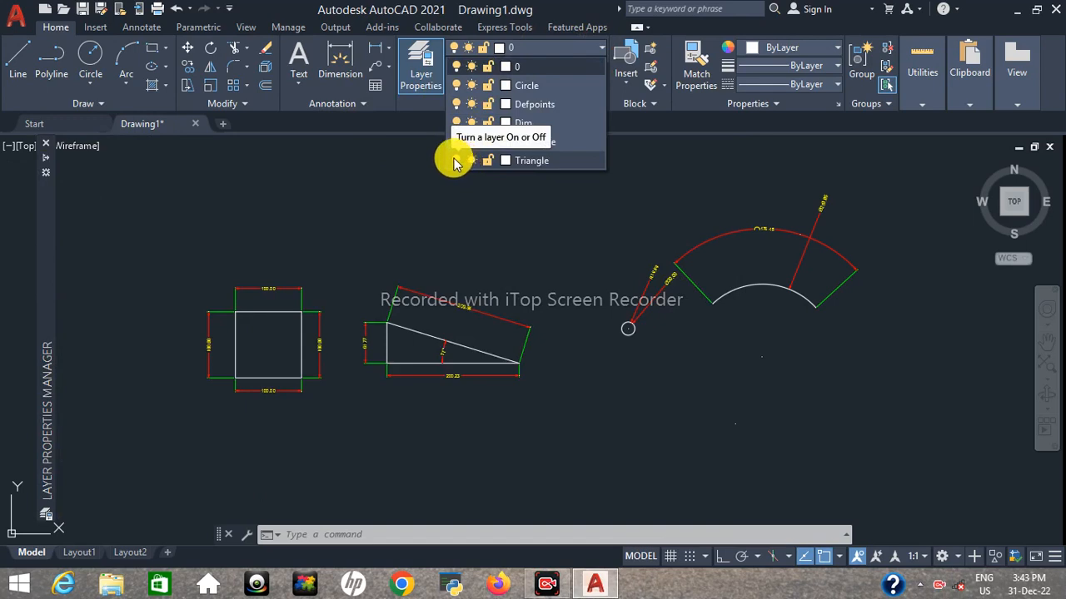
pyautogui.click(456, 160)
pyautogui.click(457, 162)
pyautogui.click(457, 162)
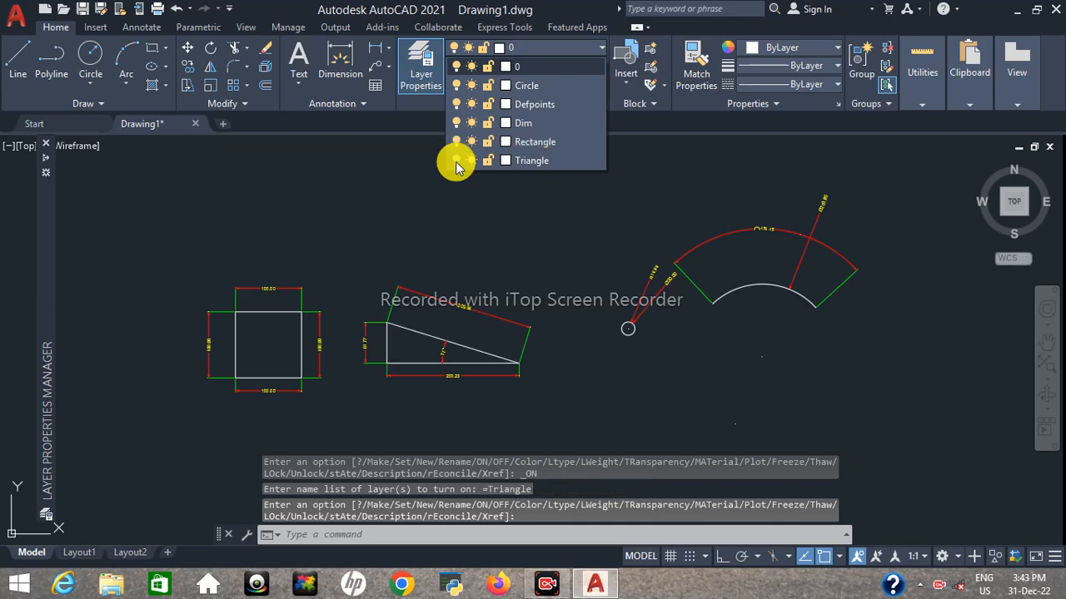
pyautogui.click(456, 162)
pyautogui.click(456, 161)
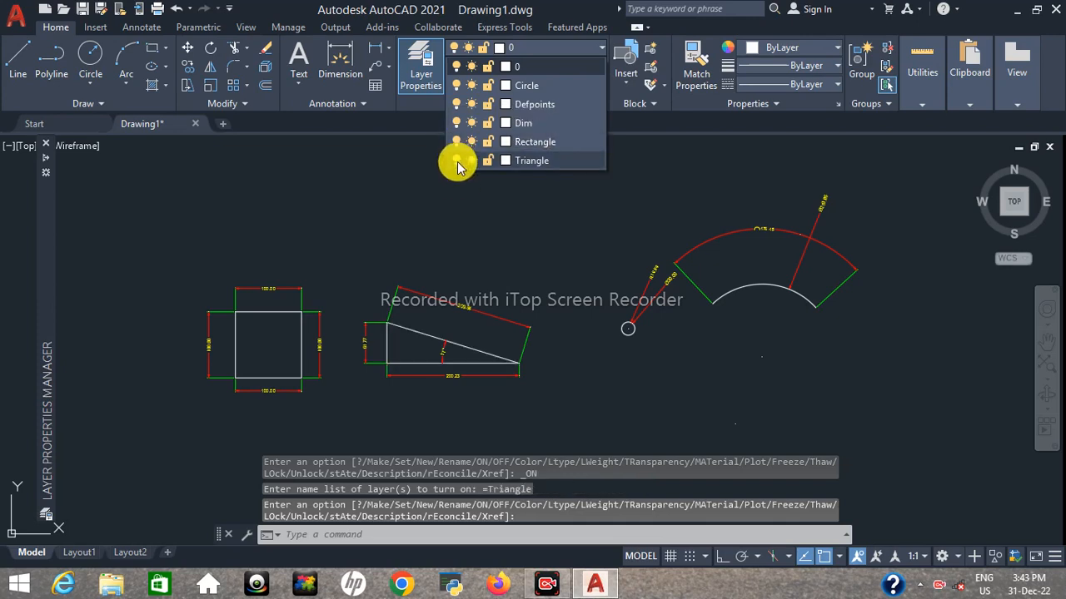
pyautogui.click(456, 162)
pyautogui.click(456, 162)
# Step: Turn the Rectangle, Dim, Defpoints and Circle layers off and back on, one after another
pyautogui.click(456, 142)
pyautogui.click(456, 142)
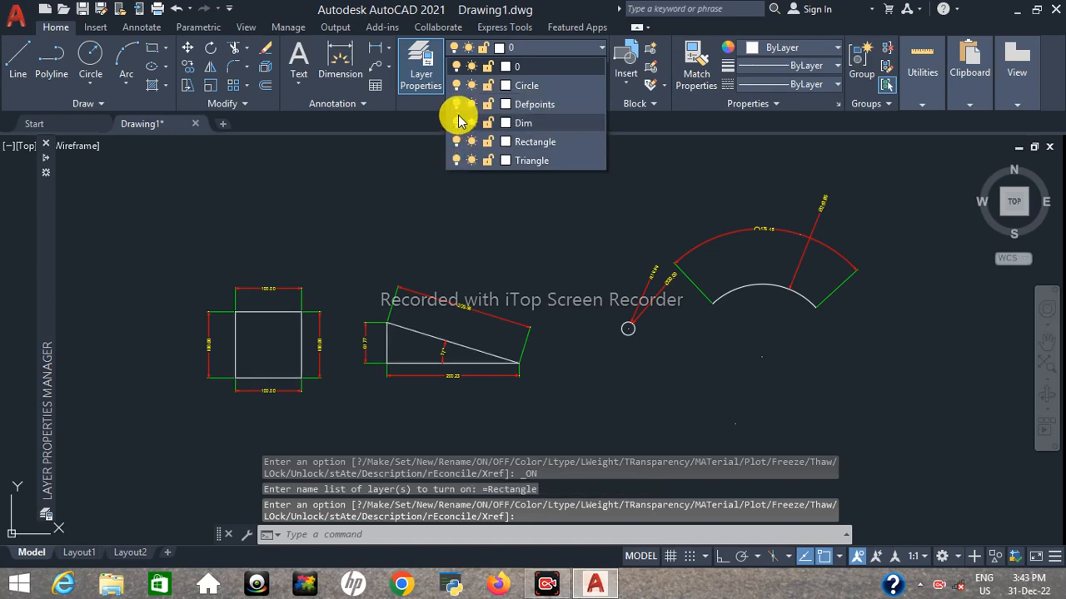
pyautogui.click(456, 123)
pyautogui.click(456, 123)
pyautogui.click(456, 104)
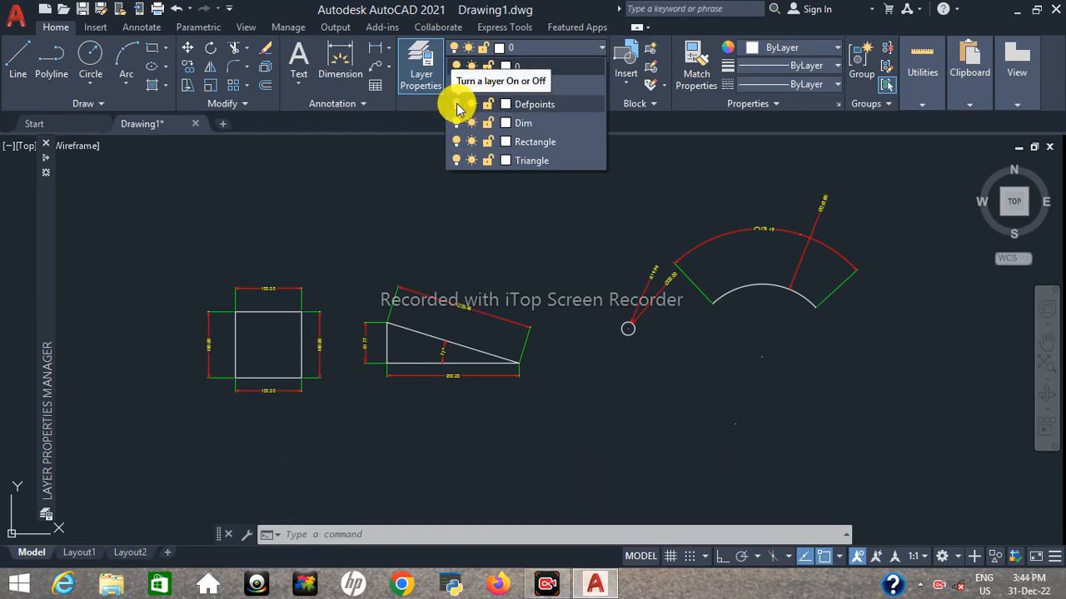
pyautogui.click(457, 86)
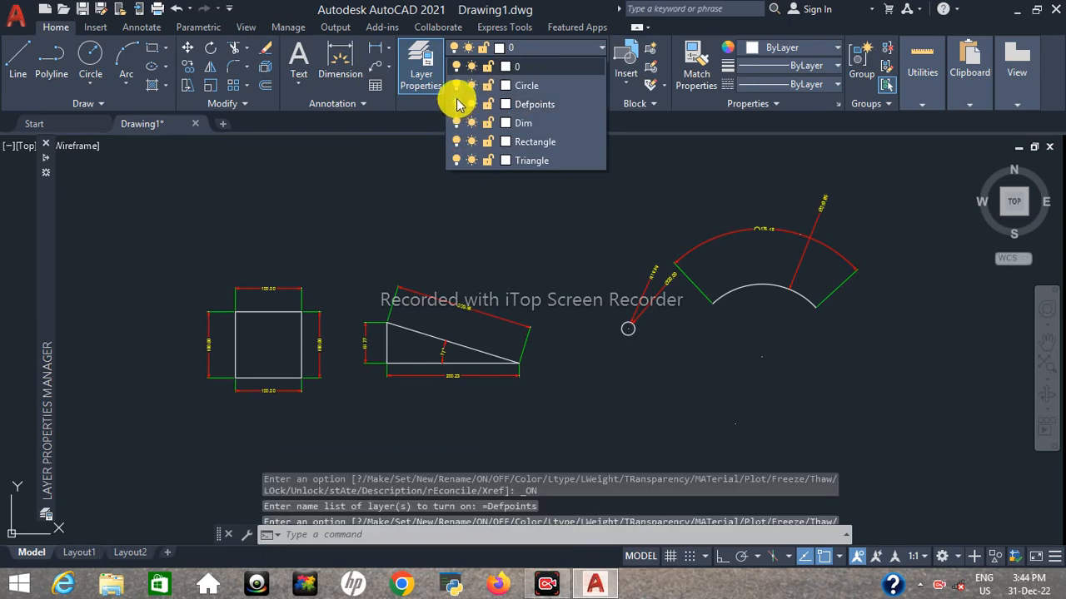
pyautogui.click(460, 90)
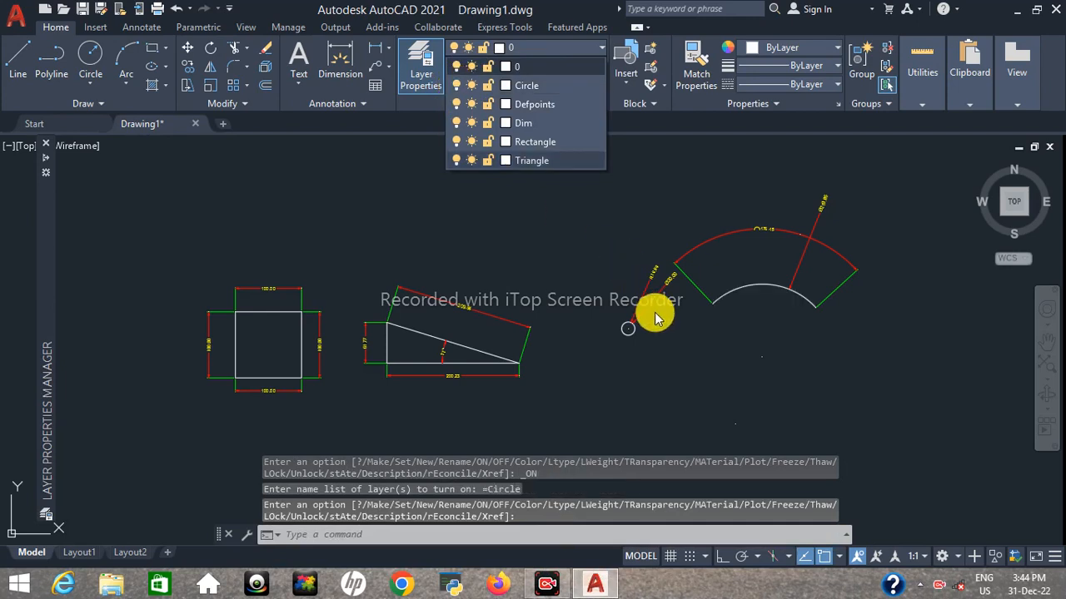
# Step: Assign the small circle beside the arc to the Circle layer
pyautogui.click(630, 329)
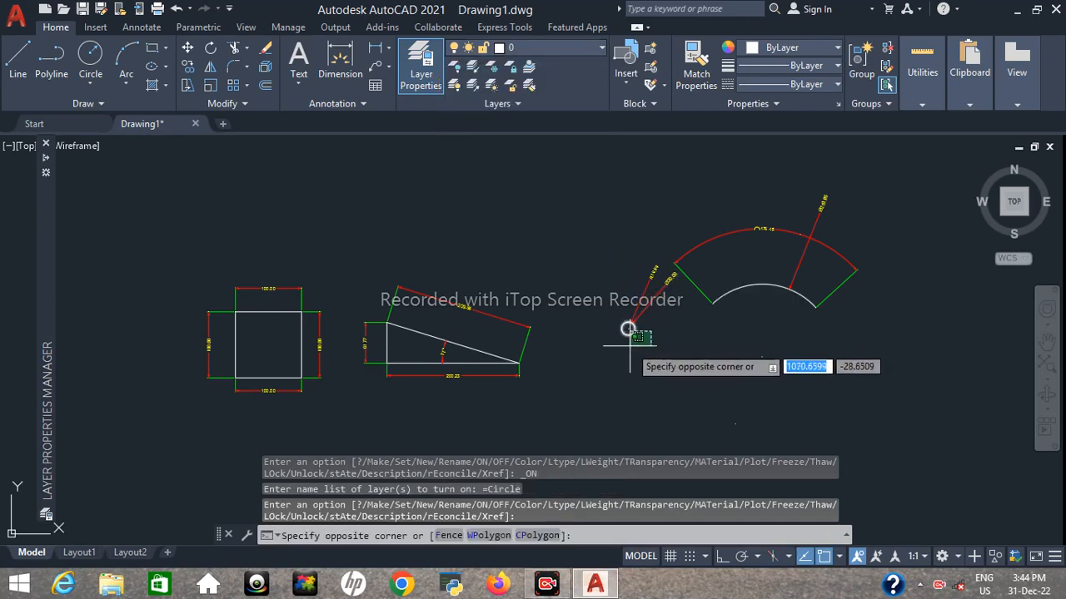
pyautogui.press('Escape')
pyautogui.click(575, 49)
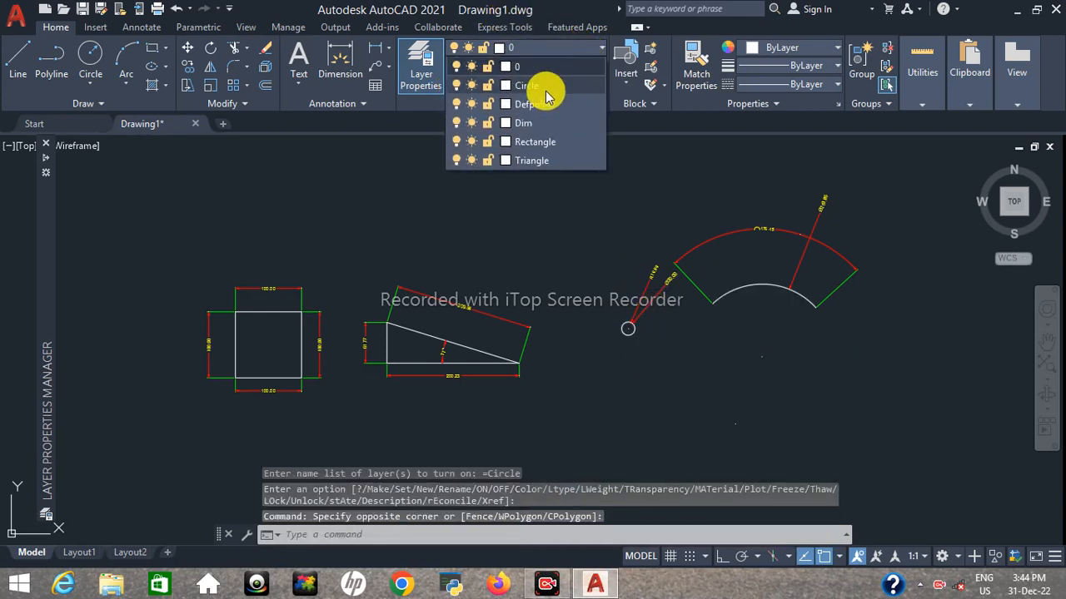
pyautogui.click(542, 88)
pyautogui.press('Escape')
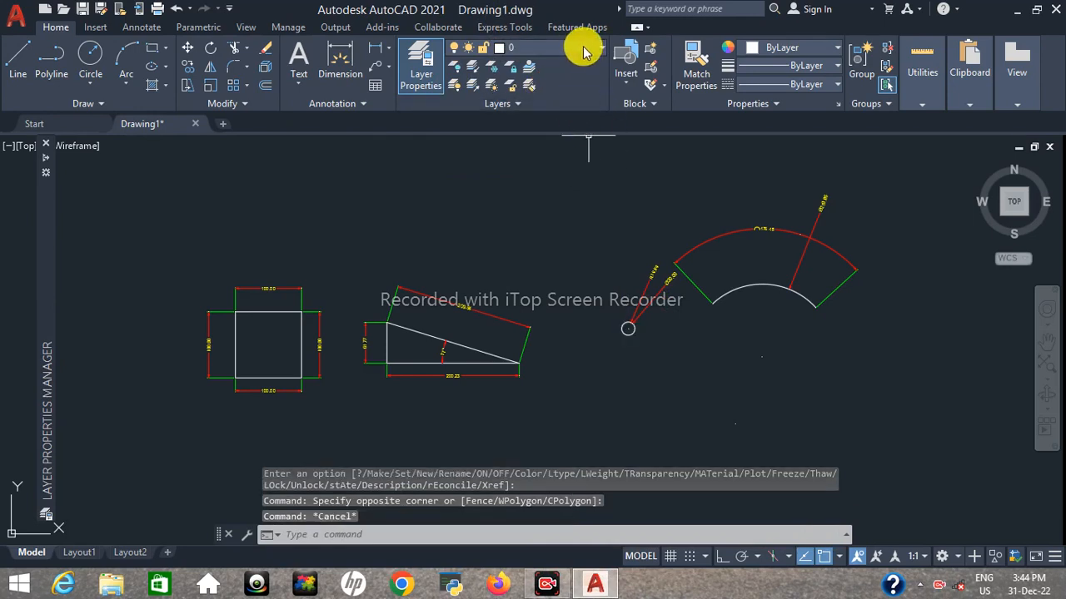
# Step: Turn the Circle layer off and back on and freeze it in all viewports
pyautogui.click(533, 47)
pyautogui.click(456, 86)
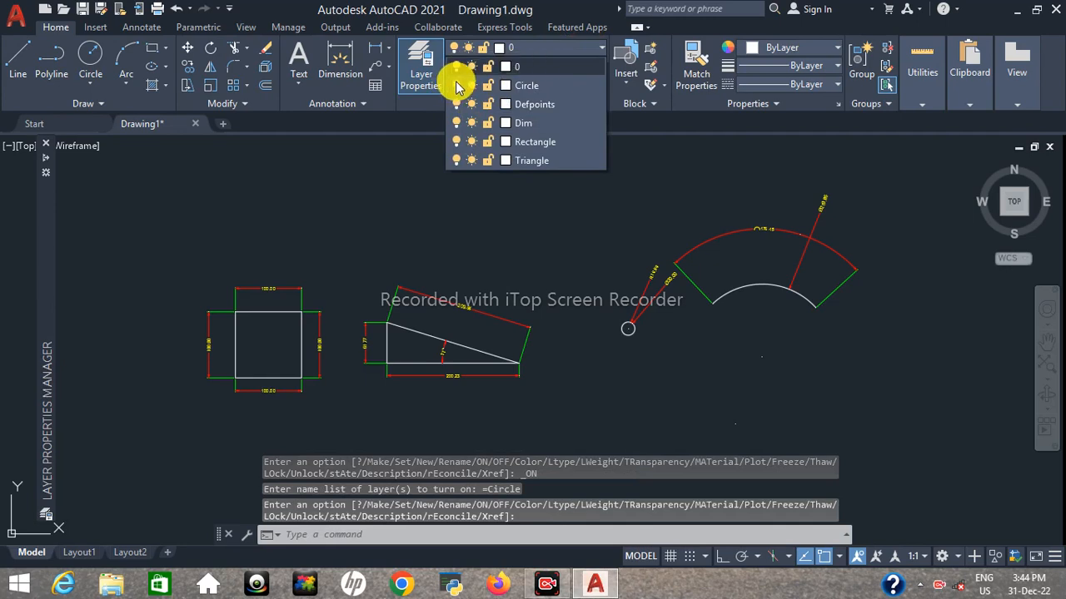
pyautogui.click(471, 85)
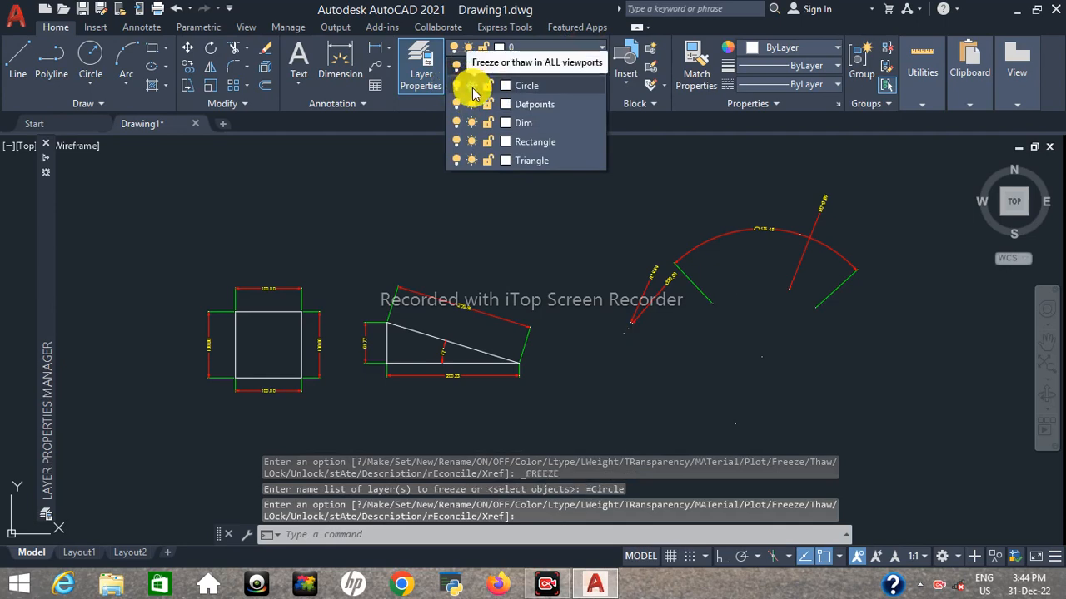
# Step: Toggle the Circle layer's freeze state in all viewports and leave the layer thawed
pyautogui.click(471, 87)
pyautogui.click(471, 87)
pyautogui.click(471, 86)
# Step: Freeze and thaw the Defpoints, Dim, Rectangle and Triangle layers in all viewports, one after another
pyautogui.click(472, 106)
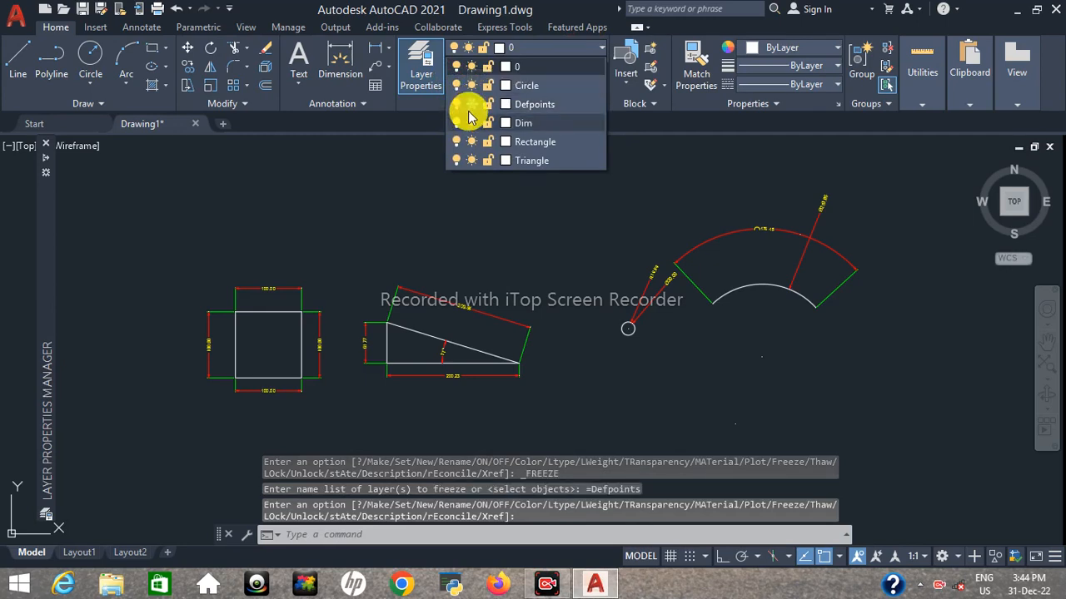
pyautogui.click(471, 106)
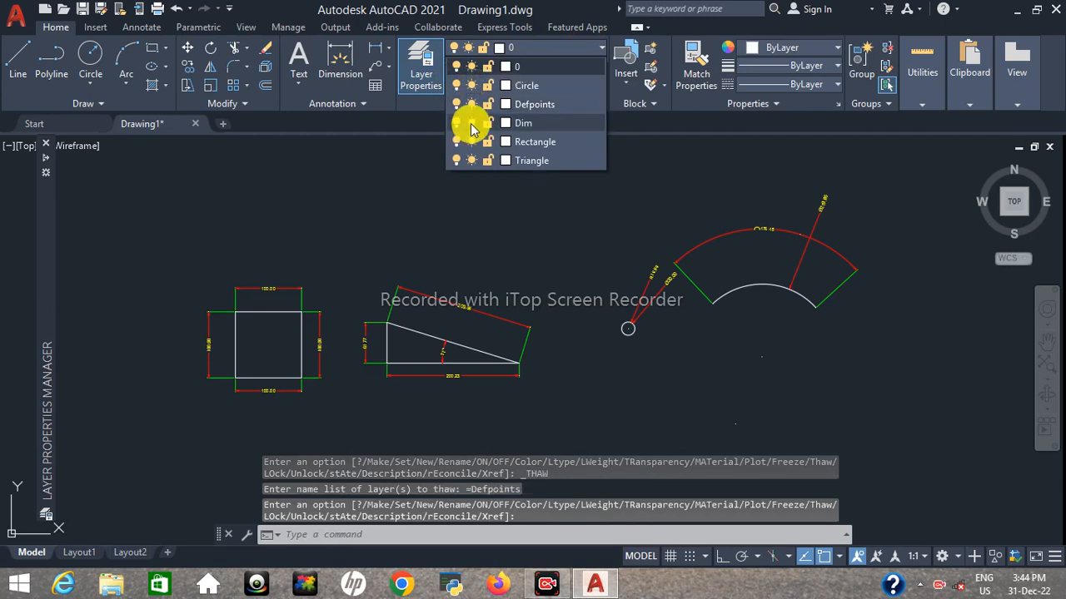
pyautogui.click(471, 124)
pyautogui.click(471, 124)
pyautogui.click(471, 142)
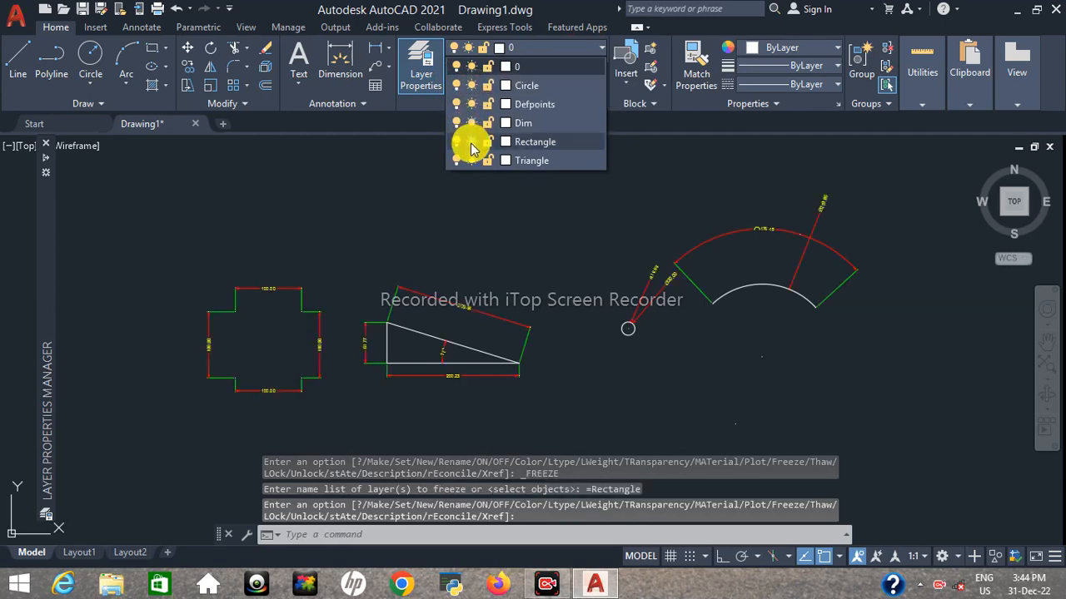
pyautogui.click(471, 142)
pyautogui.click(471, 162)
pyautogui.click(471, 162)
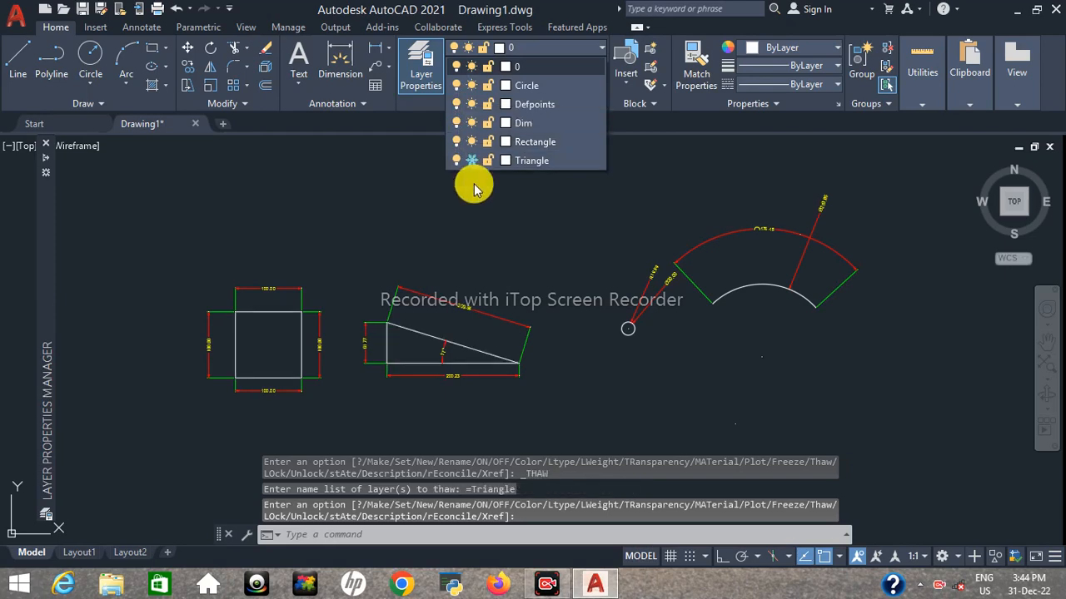
pyautogui.moveTo(48, 164)
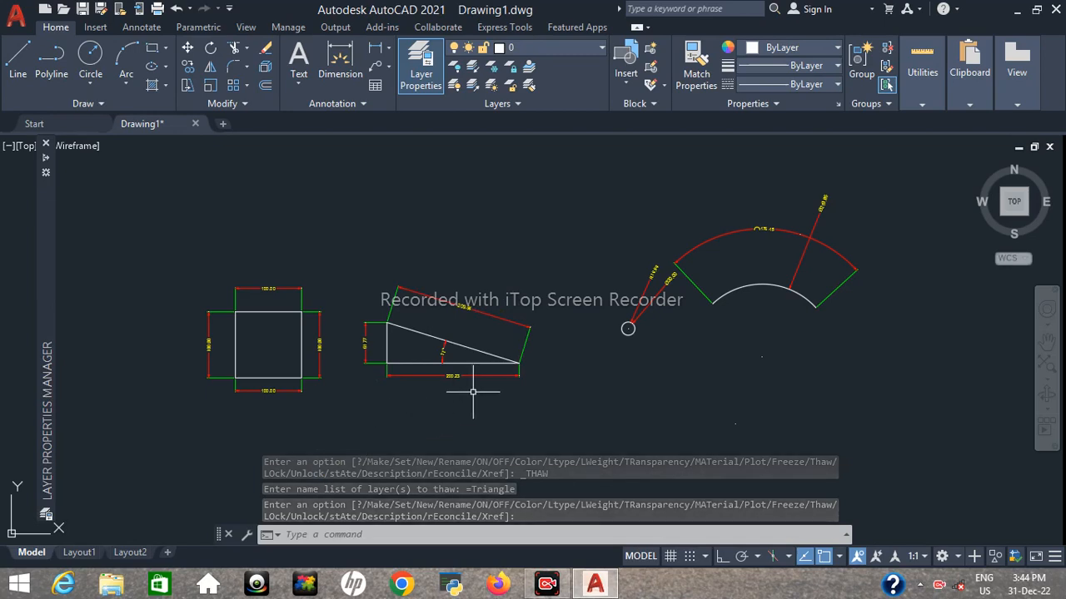
# Step: Switch from model space to the Layout1 sheet
pyautogui.scroll(-3, 609, 365)
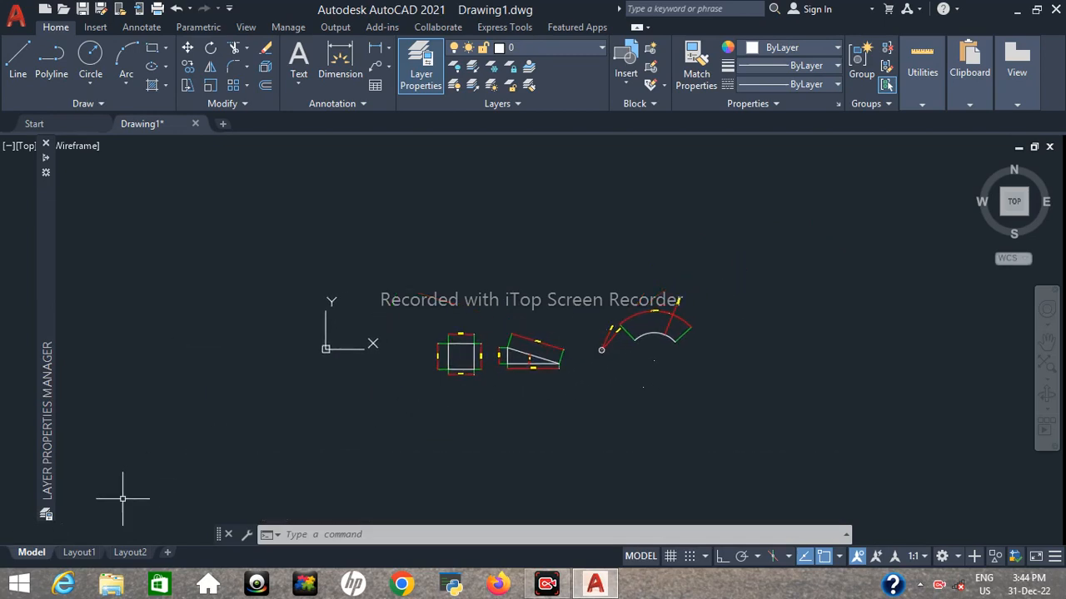
pyautogui.click(88, 553)
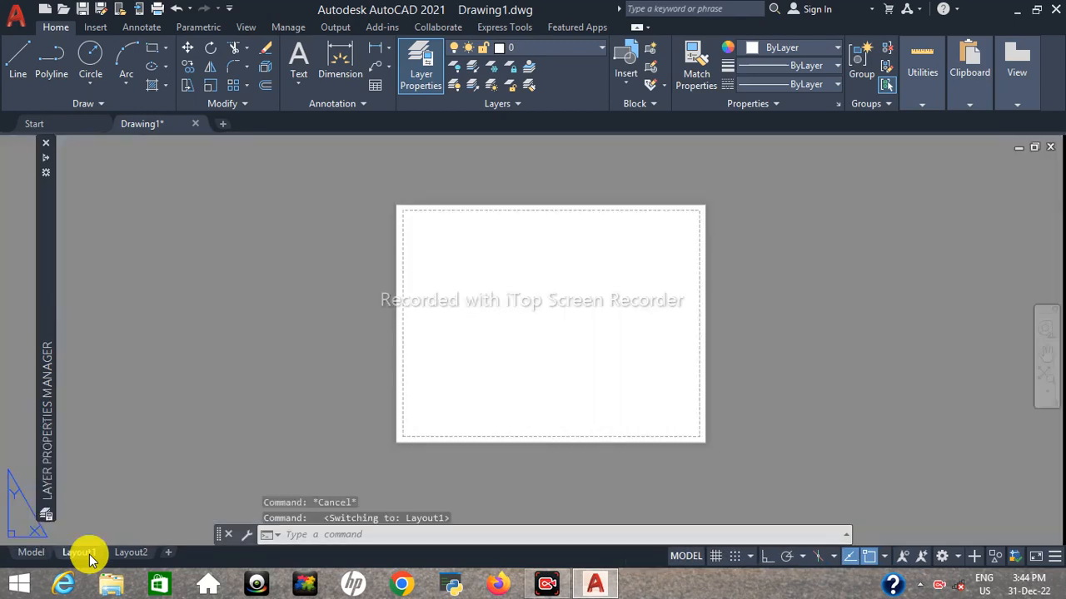
pyautogui.moveTo(581, 311)
pyautogui.mouseDown(button='middle')
pyautogui.moveTo(583, 326)
pyautogui.moveTo(568, 309)
pyautogui.mouseUp(button='middle')
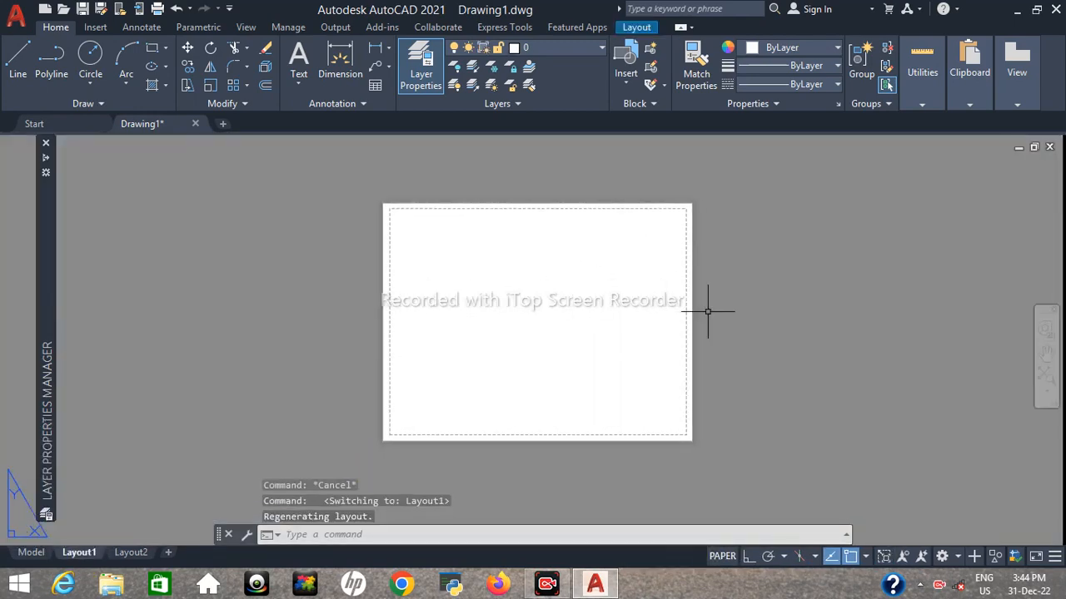
pyautogui.scroll(2, 707, 312)
pyautogui.scroll(-2, 570, 306)
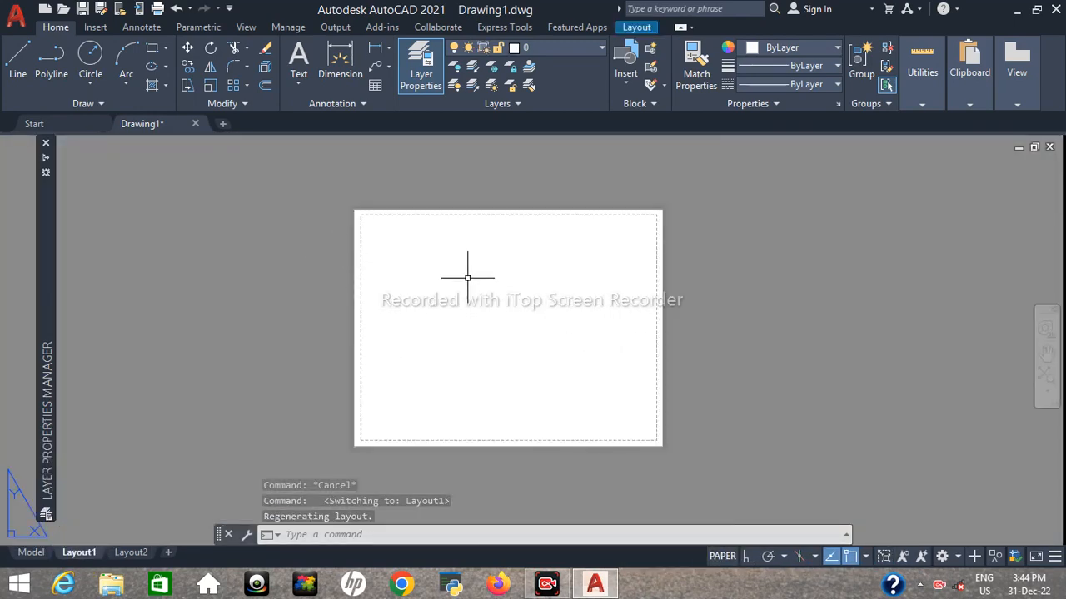
# Step: Draw two rectangles side by side in the upper half of the Layout1 sheet
pyautogui.write('rec')
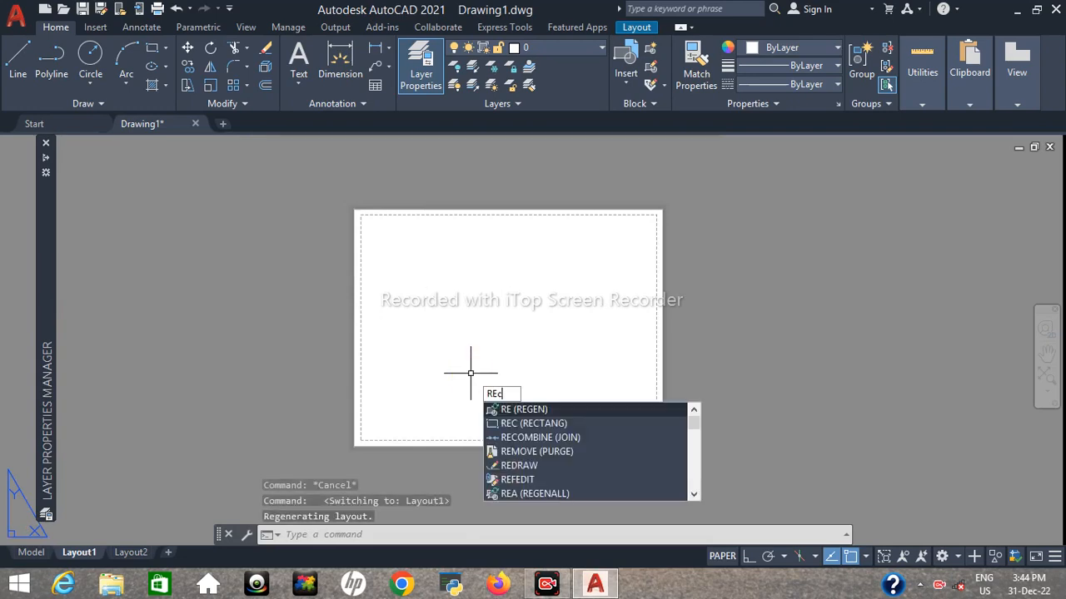
pyautogui.press('Return')
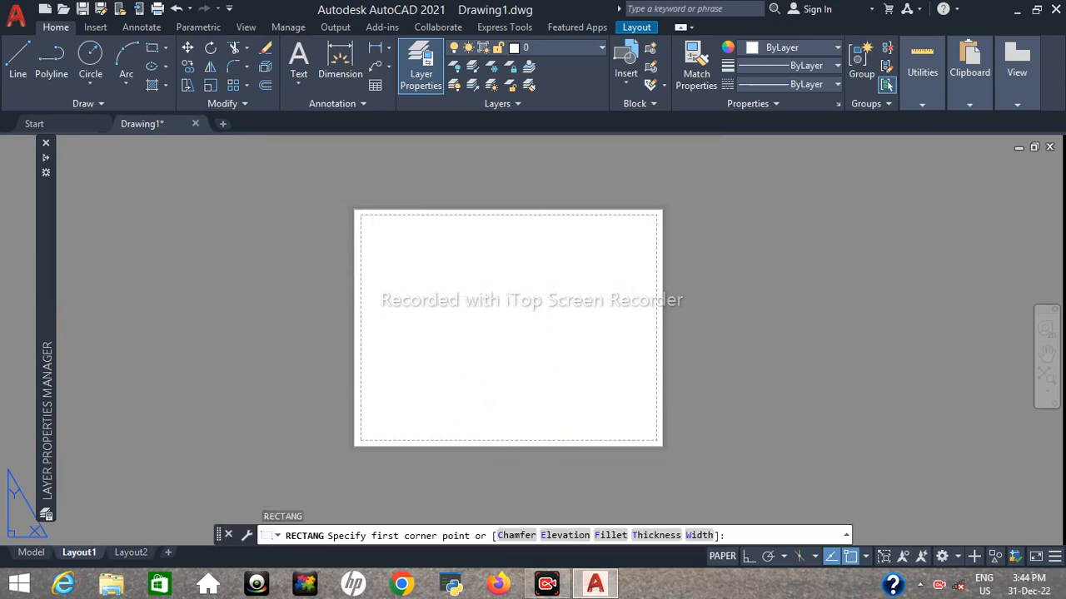
pyautogui.click(372, 231)
pyautogui.click(484, 314)
pyautogui.write('rec')
pyautogui.press('Return')
pyautogui.click(505, 236)
pyautogui.click(620, 310)
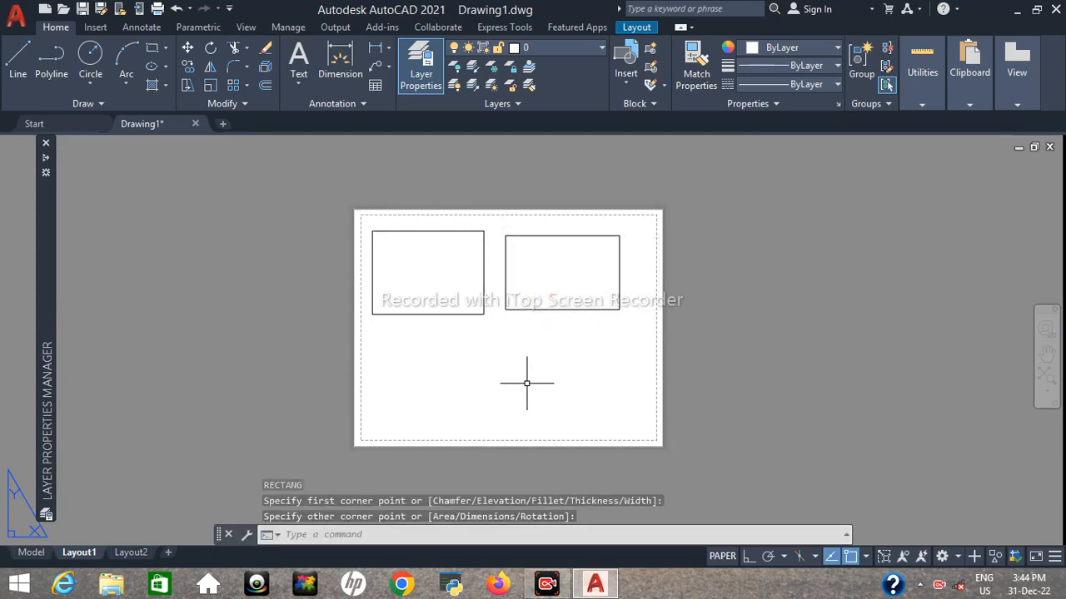
# Step: Draw a circle below the two rectangles in the lower half of the sheet
pyautogui.write('c')
pyautogui.press('Return')
pyautogui.click(470, 384)
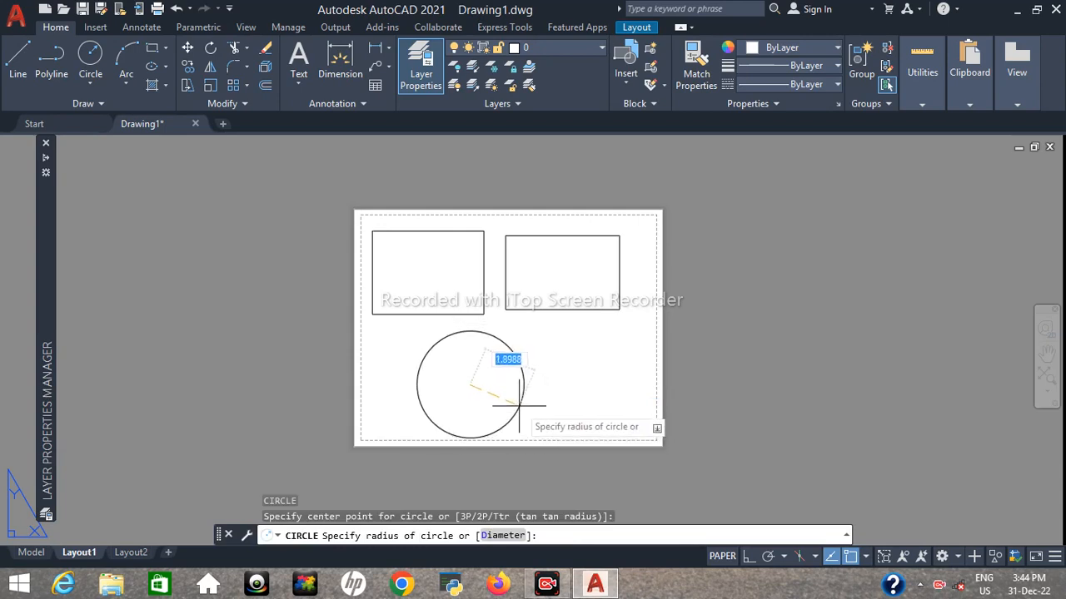
pyautogui.click(512, 405)
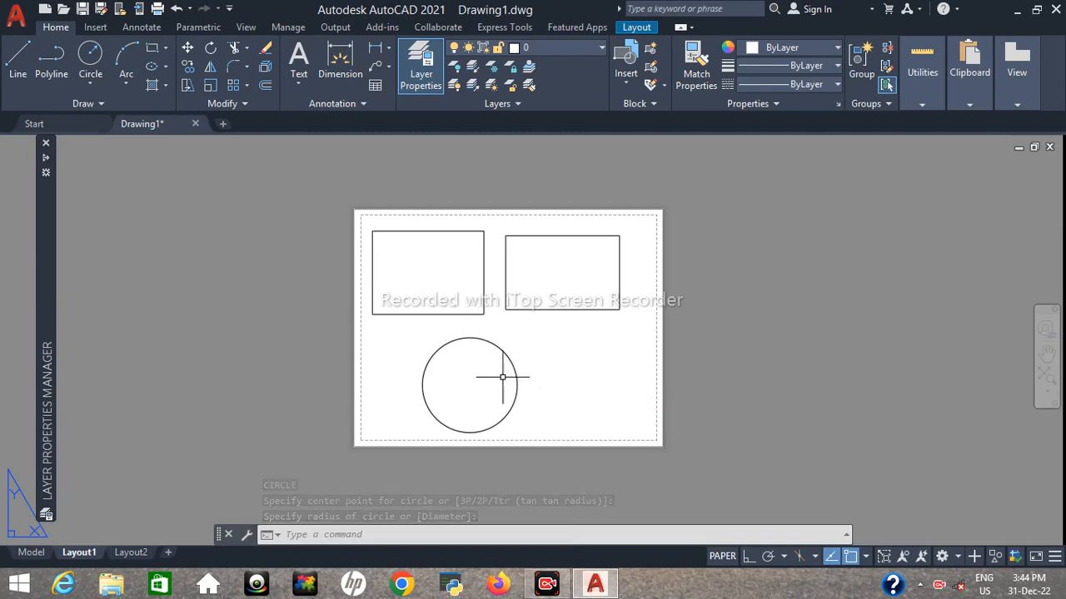
# Step: Create an MVIEW viewport from corner to corner of the left rectangle on the sheet
pyautogui.scroll(2, 503, 377)
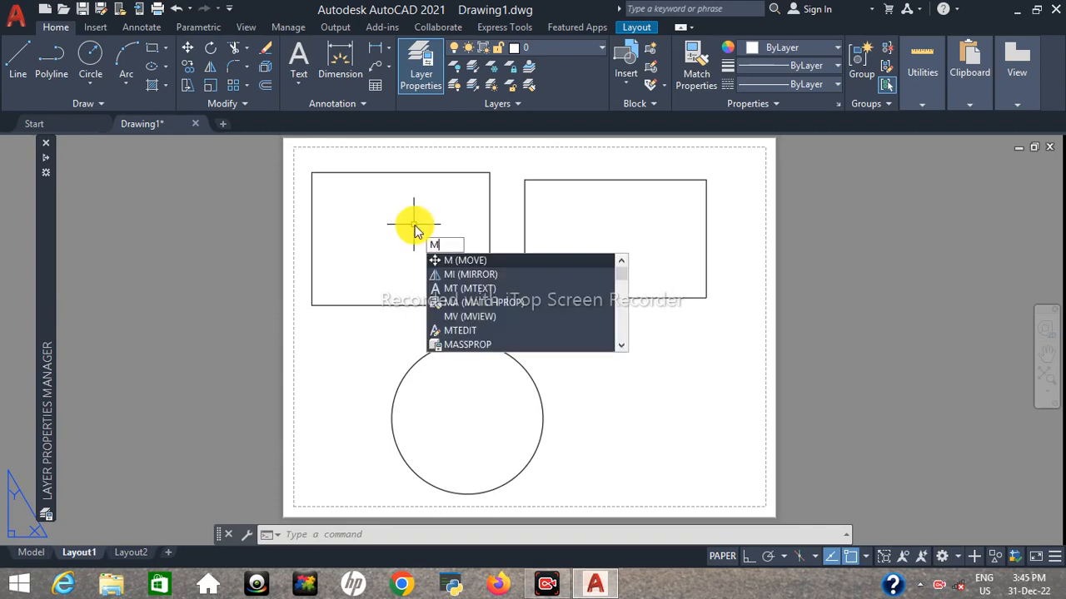
pyautogui.write('v')
pyautogui.press('Return')
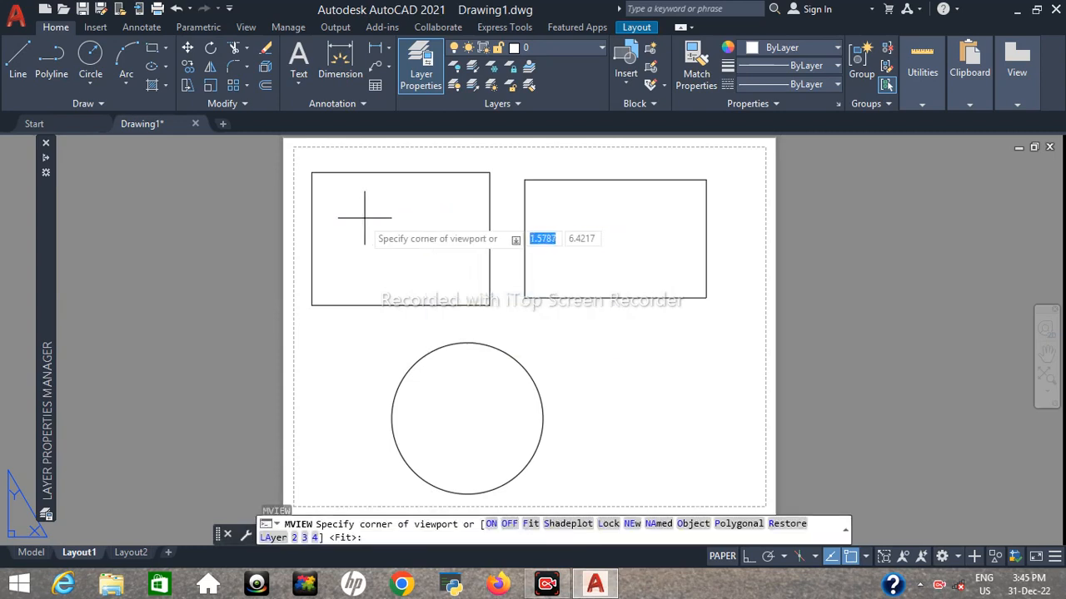
pyautogui.click(312, 172)
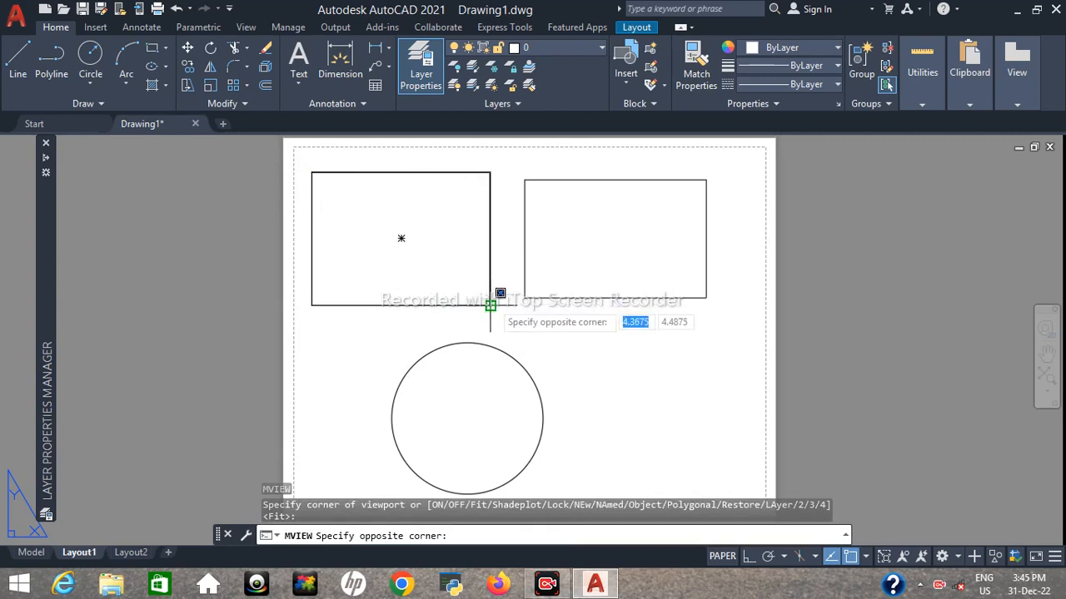
pyautogui.click(491, 305)
# Step: Activate the left viewport, enlarge and centre the dimensioned square in it, and return to paper space
pyautogui.moveTo(394, 234); pyautogui.dragTo(431, 266, button='middle')
pyautogui.doubleClick(393, 271)
pyautogui.scroll(5, 412, 263)
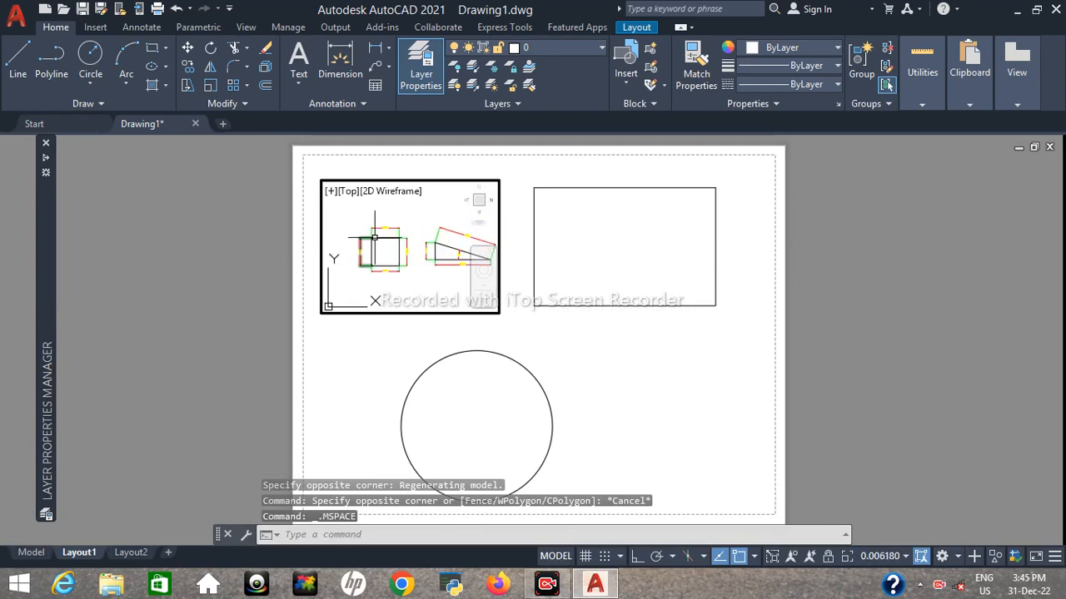
pyautogui.scroll(2, 412, 255)
pyautogui.moveTo(405, 260); pyautogui.dragTo(428, 253, button='middle')
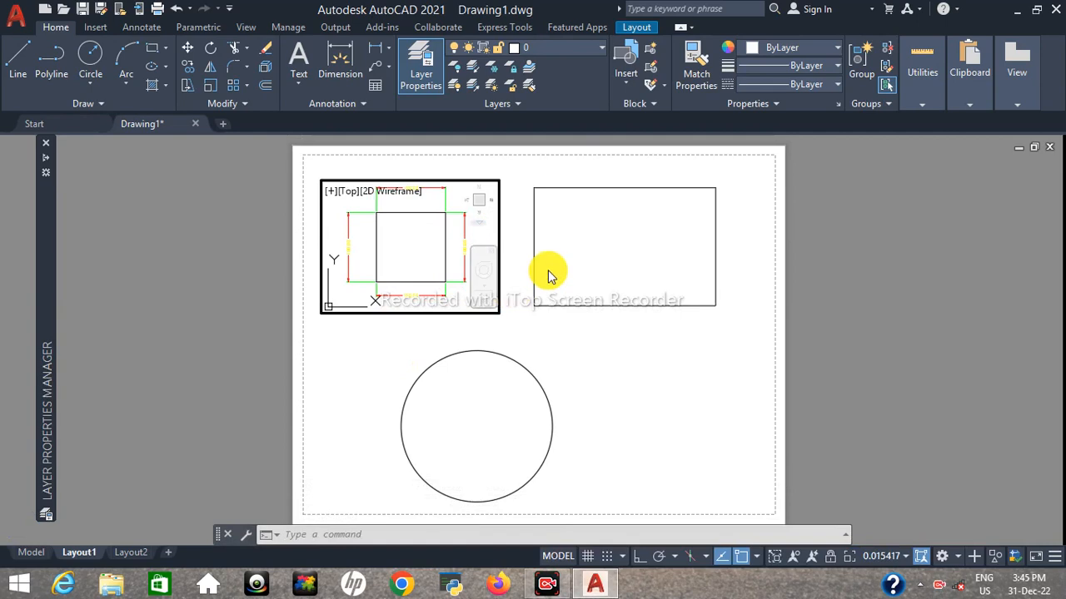
pyautogui.doubleClick(380, 342)
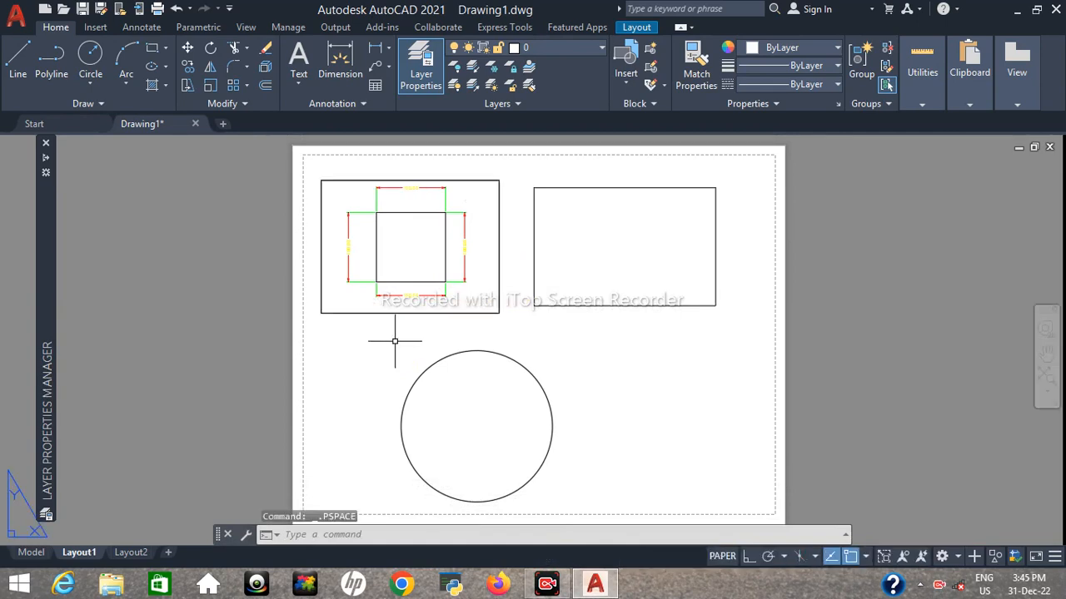
# Step: Reactivate the left viewport, rescale and recentre the square inside it, and leave the viewport again
pyautogui.moveTo(830, 278)
pyautogui.mouseDown(button='middle')
pyautogui.moveTo(820, 289)
pyautogui.moveTo(820, 273)
pyautogui.mouseUp(button='middle')
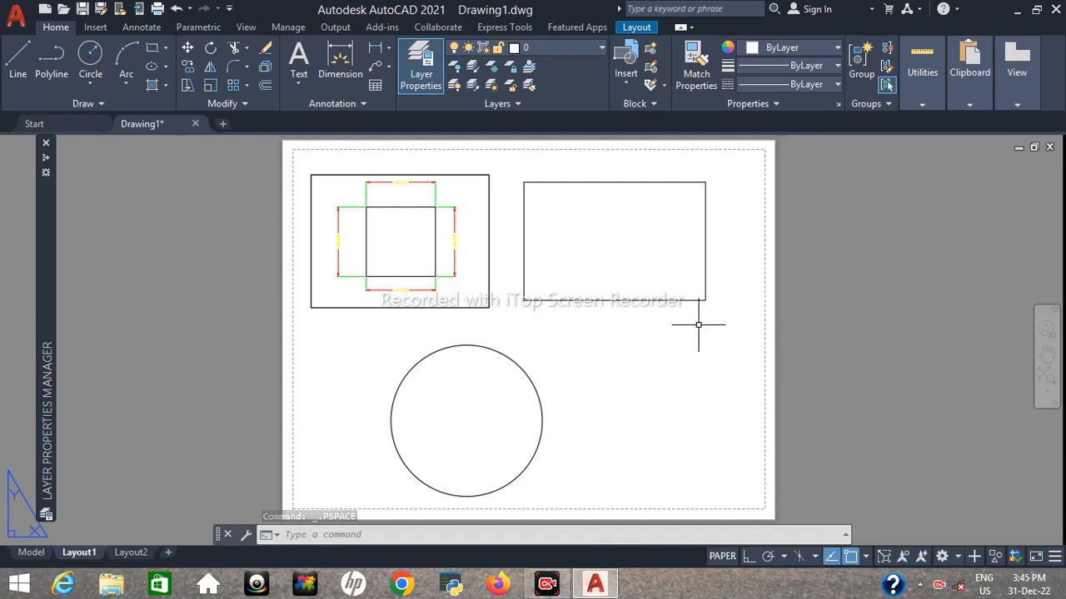
pyautogui.click(438, 217)
pyautogui.doubleClick(390, 249)
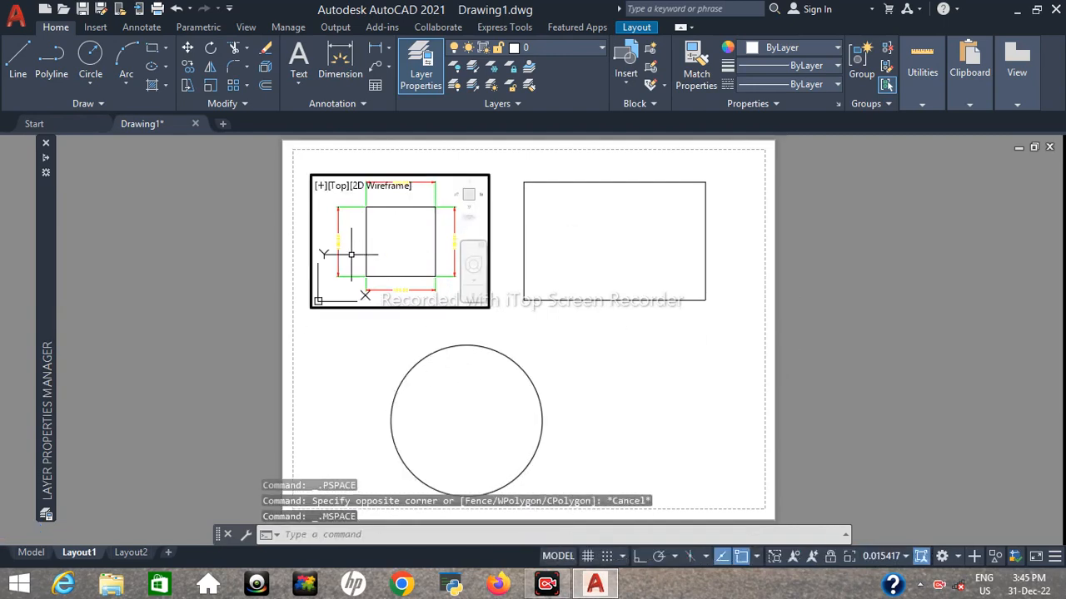
pyautogui.scroll(-4, 398, 233)
pyautogui.scroll(4, 417, 229)
pyautogui.moveTo(363, 243); pyautogui.dragTo(400, 245, button='middle')
pyautogui.doubleClick(293, 369)
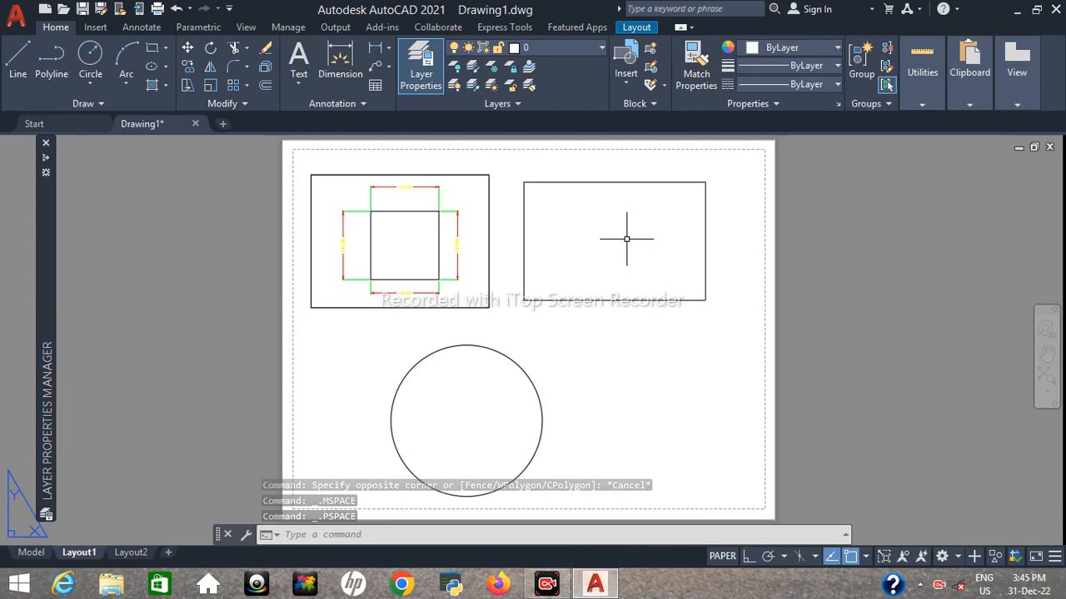
# Step: Enter the left viewport with the MS command, readjust the square's view, and return to paper space with PS
pyautogui.write('MS')
pyautogui.press('Return')
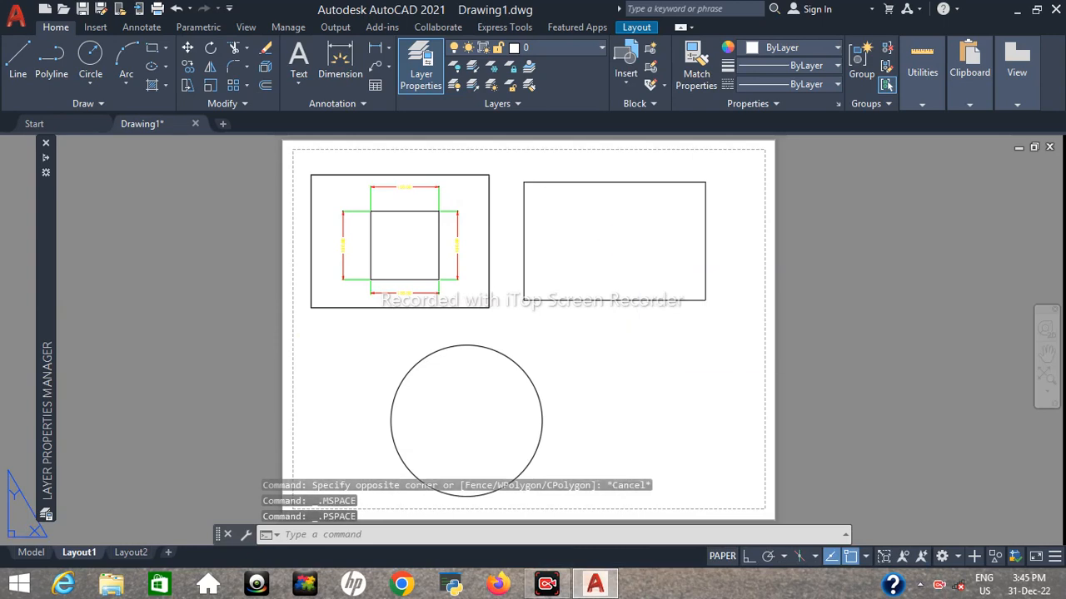
pyautogui.scroll(-5, 391, 208)
pyautogui.scroll(5, 396, 210)
pyautogui.moveTo(398, 215)
pyautogui.mouseDown(button='middle')
pyautogui.moveTo(421, 231)
pyautogui.moveTo(412, 222)
pyautogui.mouseUp(button='middle')
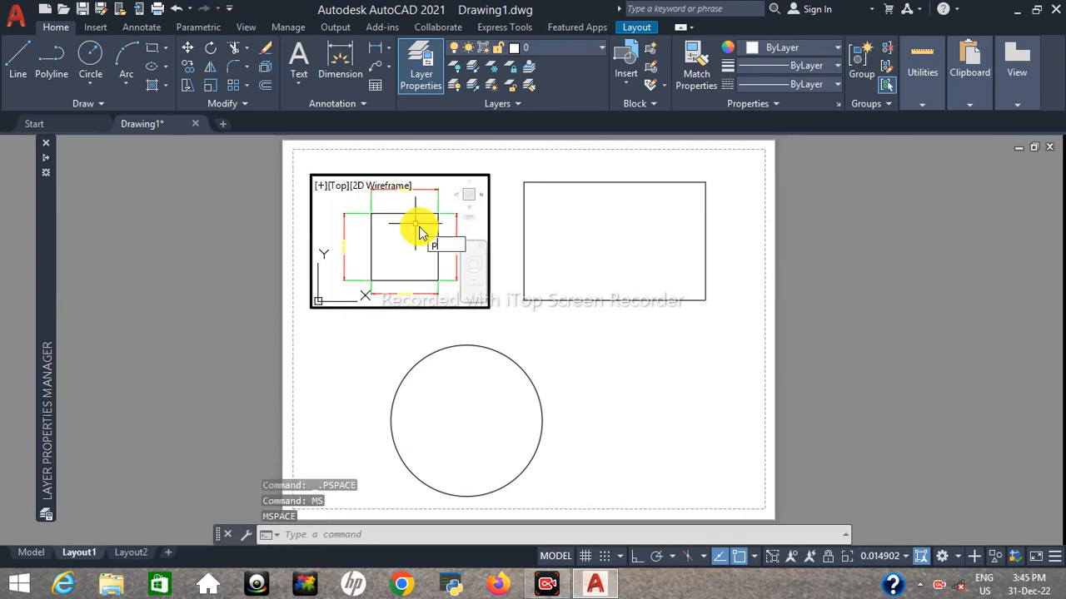
pyautogui.write('PS')
pyautogui.press('Return')
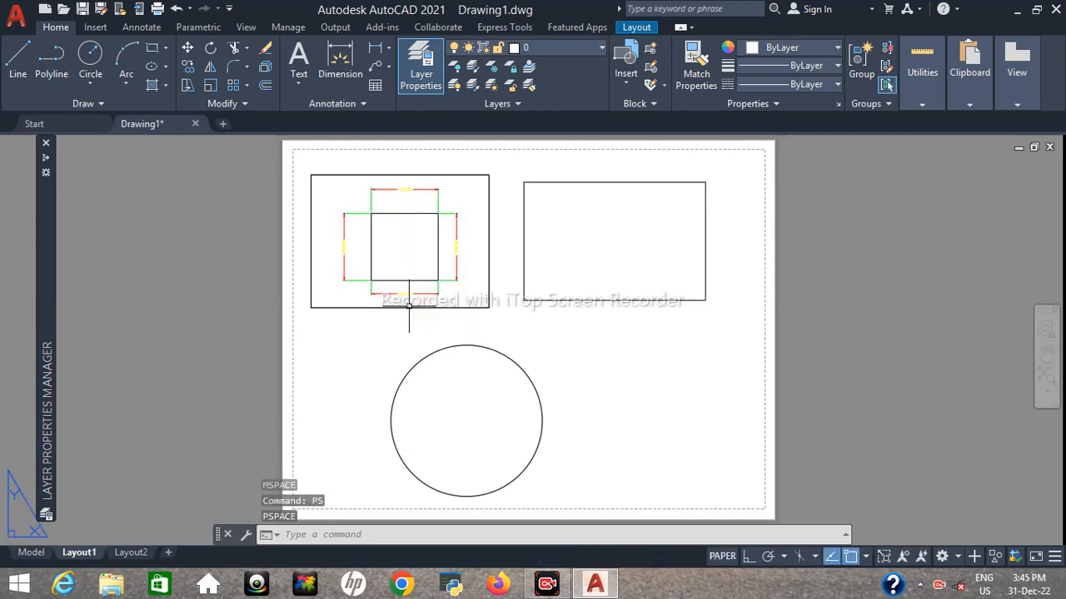
# Step: Create an MVIEW viewport from corner to corner of the right rectangle on the sheet
pyautogui.click(623, 243)
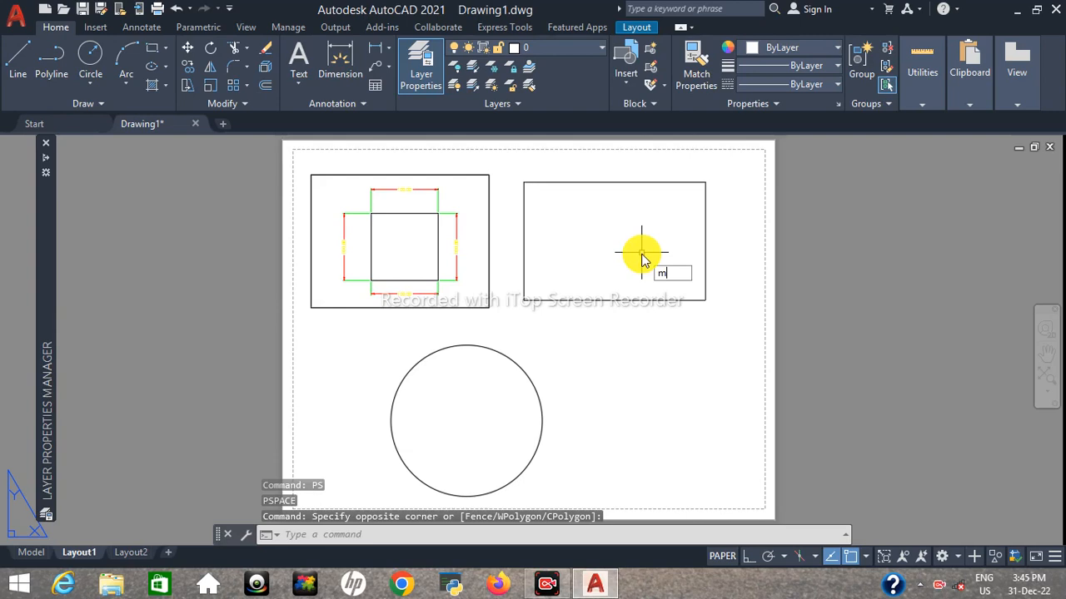
pyautogui.press('Return')
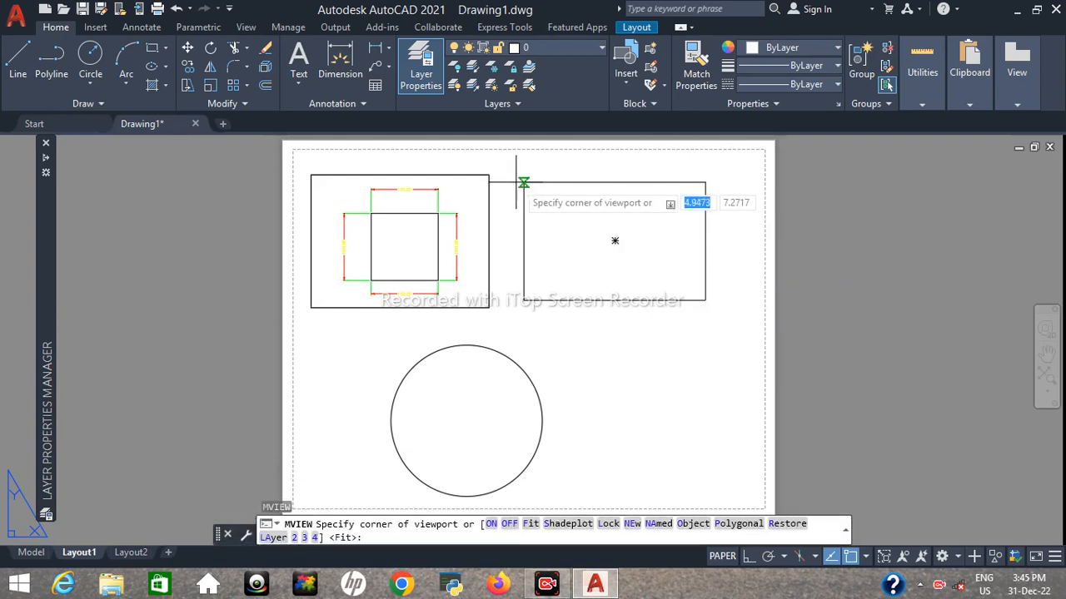
pyautogui.click(524, 181)
pyautogui.click(705, 299)
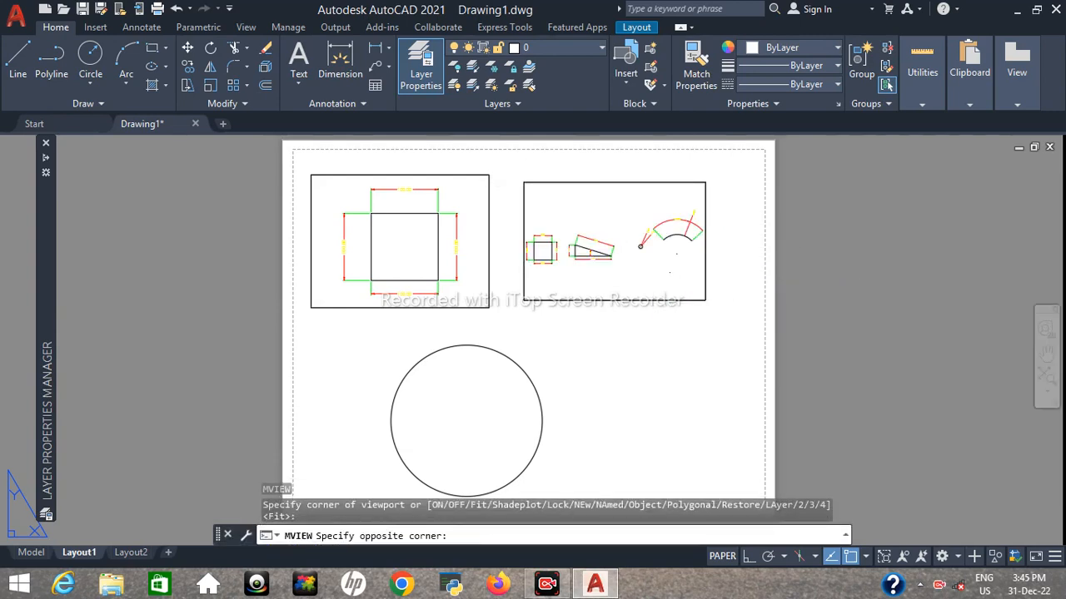
pyautogui.press('Return')
pyautogui.moveTo(478, 416); pyautogui.dragTo(469, 385, button='middle')
pyautogui.press('Escape')
pyautogui.press('Escape')
pyautogui.moveTo(558, 347); pyautogui.dragTo(565, 367, button='middle')
pyautogui.write('mv')
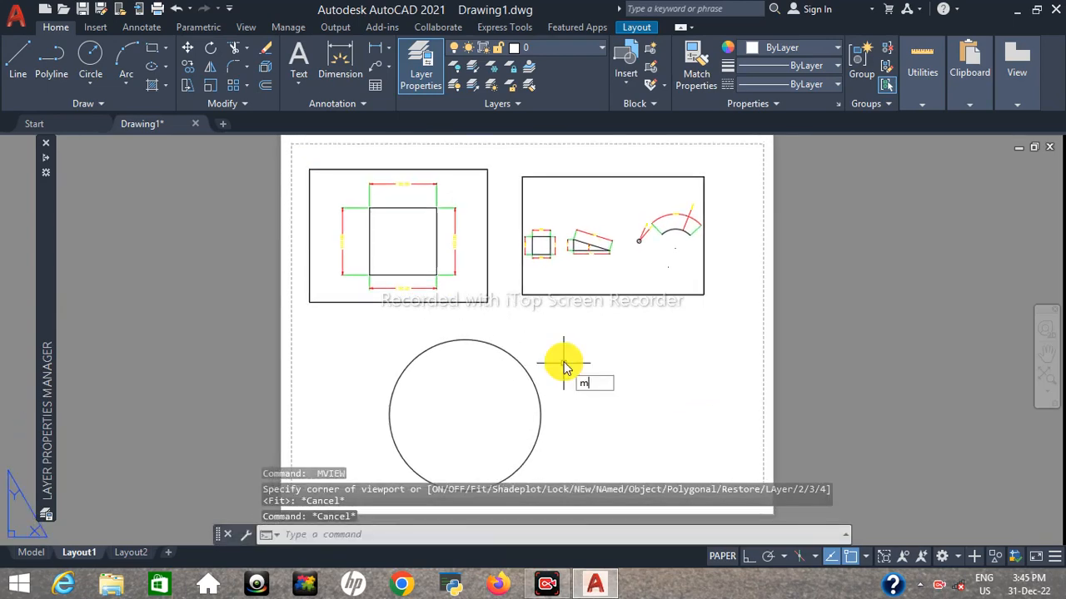
pyautogui.press('Return')
pyautogui.moveTo(423, 384); pyautogui.dragTo(434, 347, button='middle')
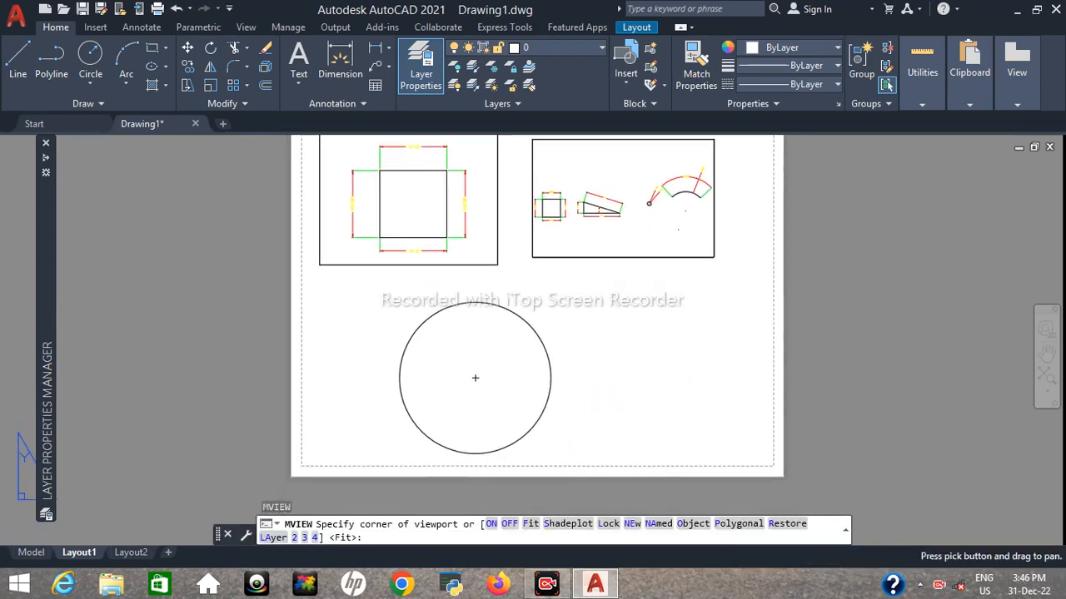
pyautogui.click(390, 305)
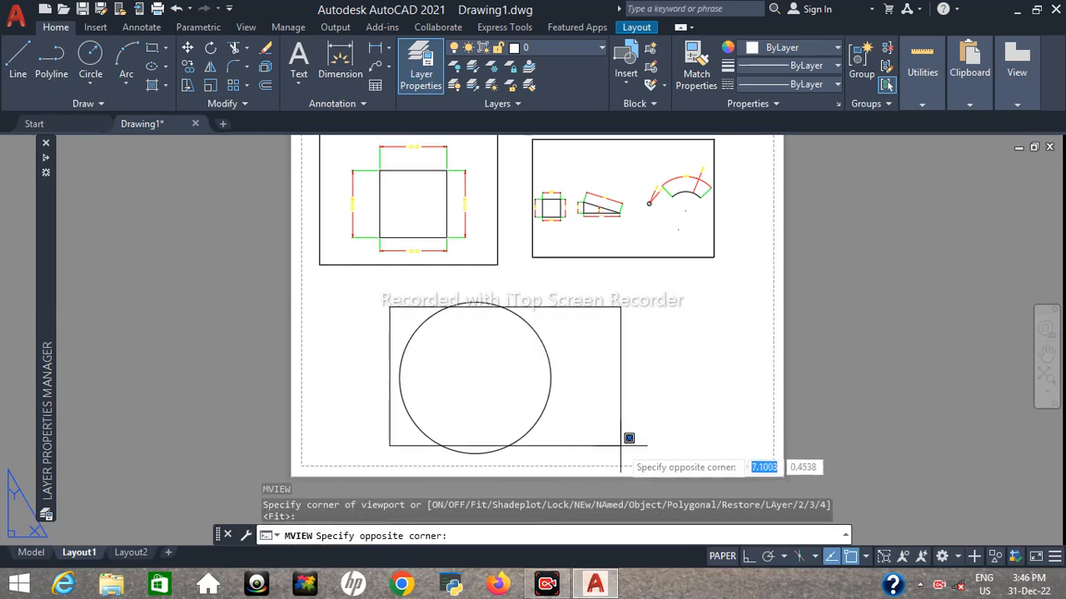
pyautogui.press('Escape')
# Step: Convert the circle on the sheet into a viewport with the Object option of MVIEW
pyautogui.write('mv')
pyautogui.press('Return')
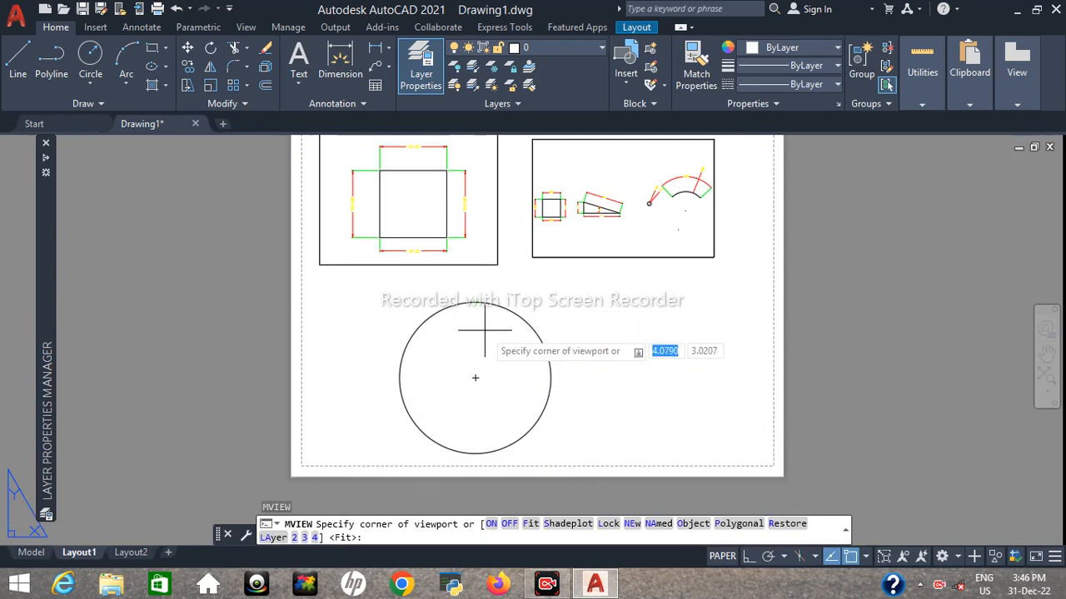
pyautogui.write('o')
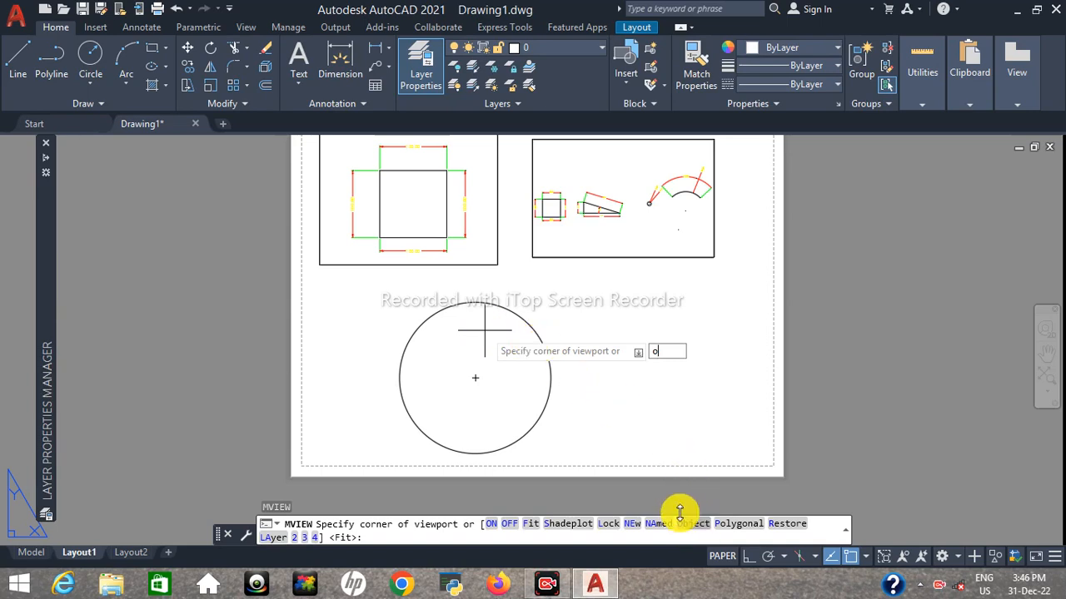
pyautogui.press('Return')
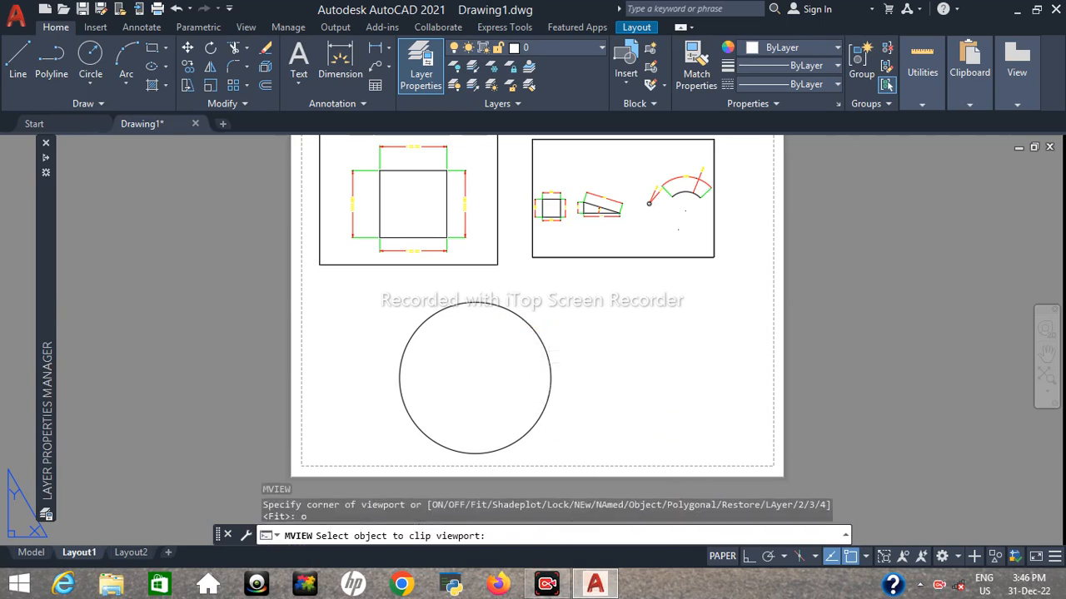
pyautogui.click(541, 343)
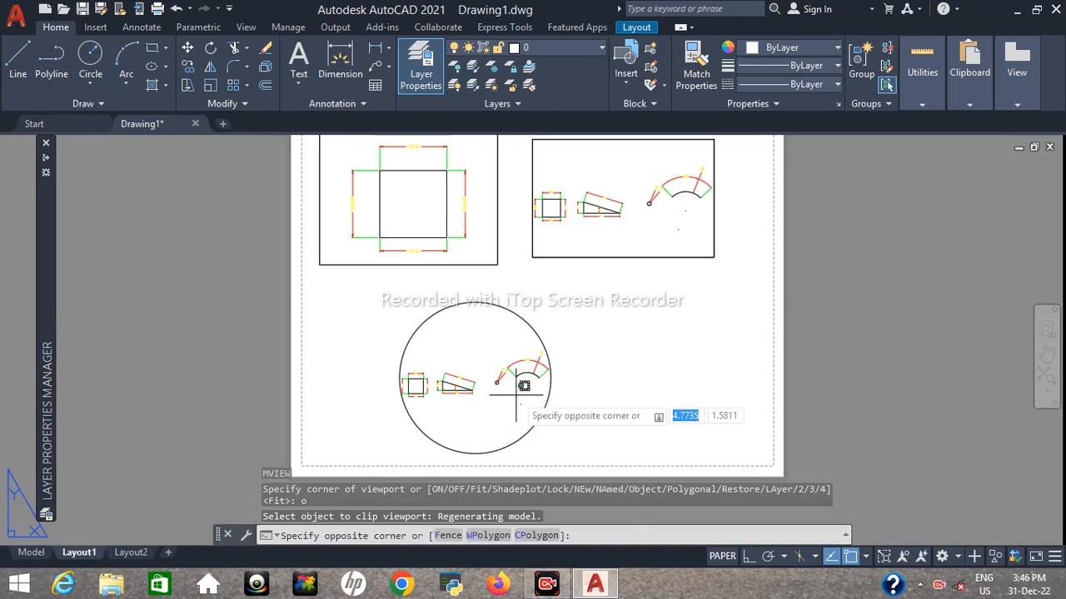
# Step: Activate the circular viewport, enlarge and centre the dimensioned arc inside it, and return to paper space
pyautogui.doubleClick(492, 409)
pyautogui.scroll(2, 492, 392)
pyautogui.scroll(3, 468, 383)
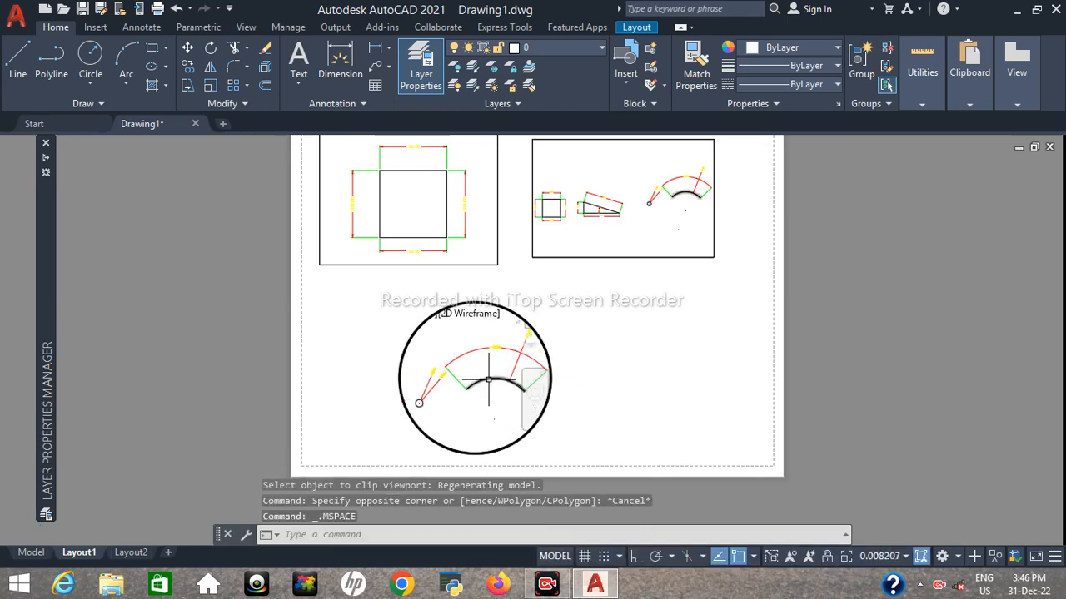
pyautogui.doubleClick(624, 356)
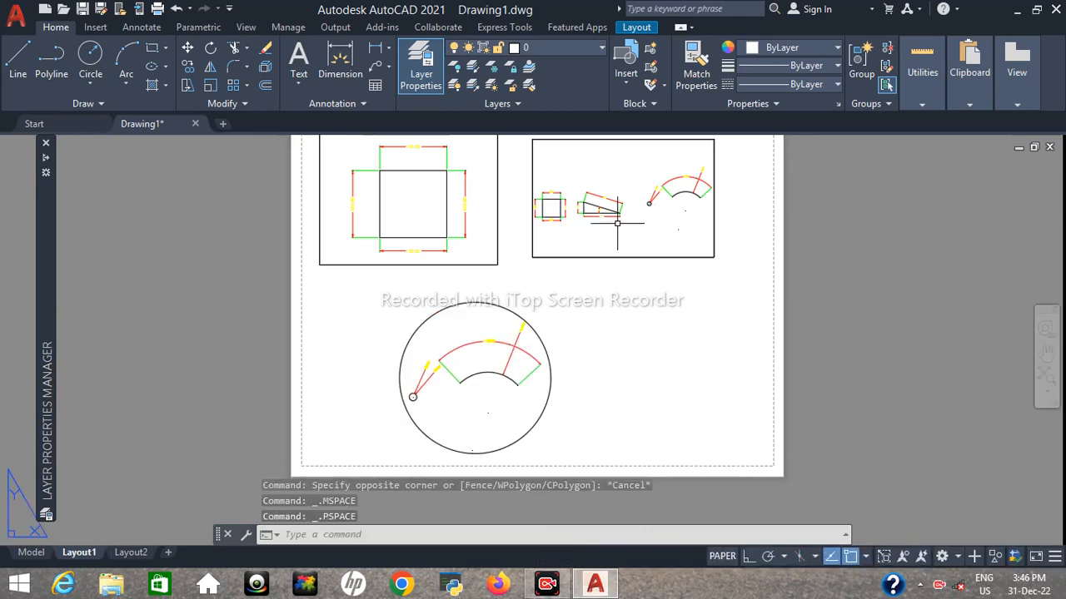
# Step: Activate the right viewport, enlarge and centre the dimensioned triangle in it, and return to paper space with PS
pyautogui.doubleClick(704, 224)
pyautogui.scroll(6, 631, 214)
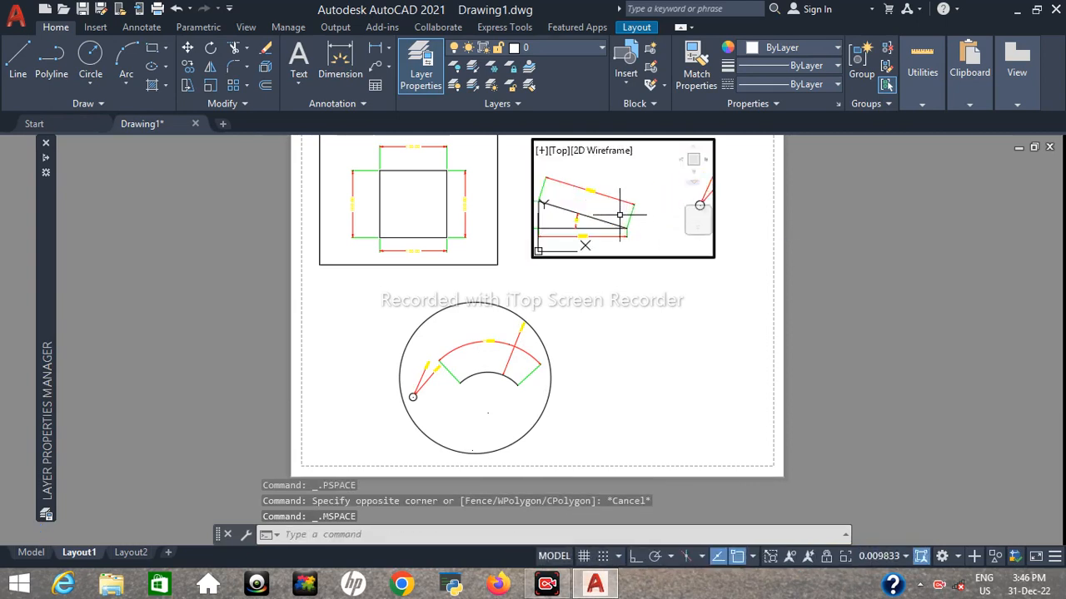
pyautogui.scroll(-2, 660, 205)
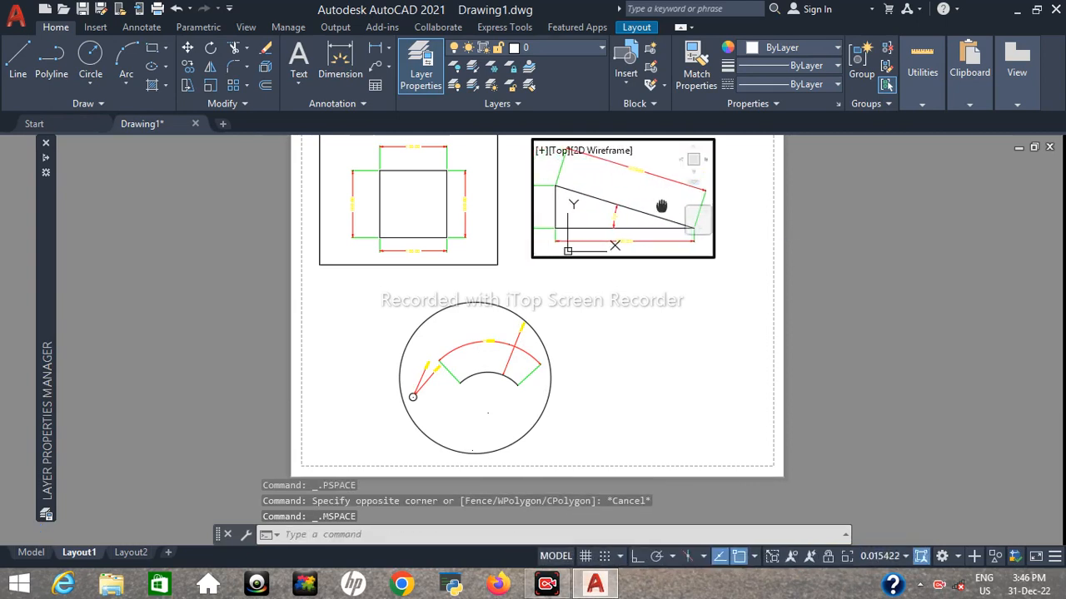
pyautogui.write('PS')
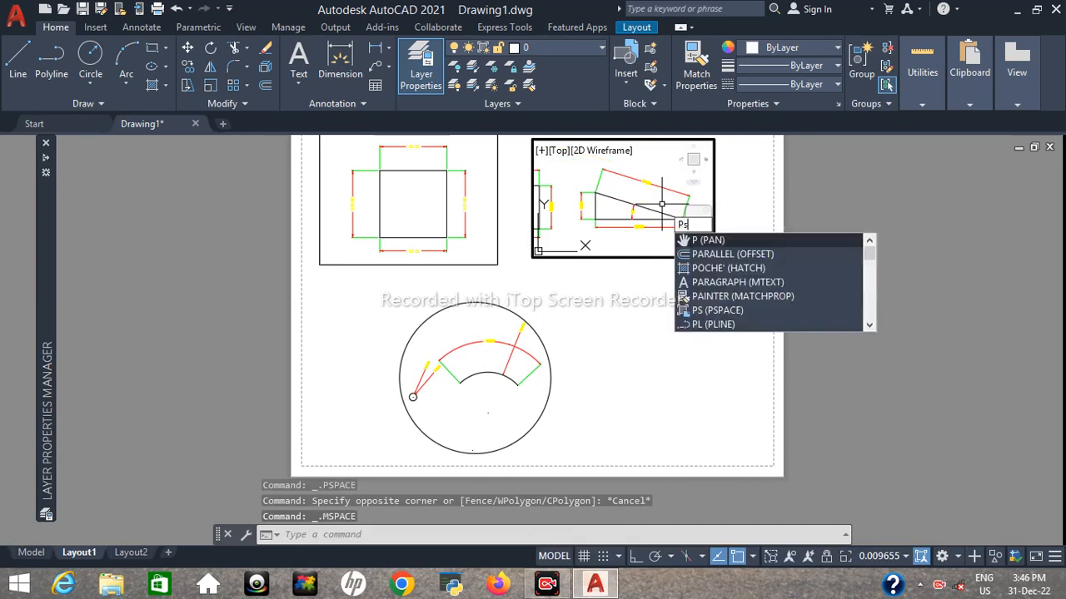
pyautogui.press('Return')
pyautogui.moveTo(658, 363); pyautogui.dragTo(655, 395, button='middle')
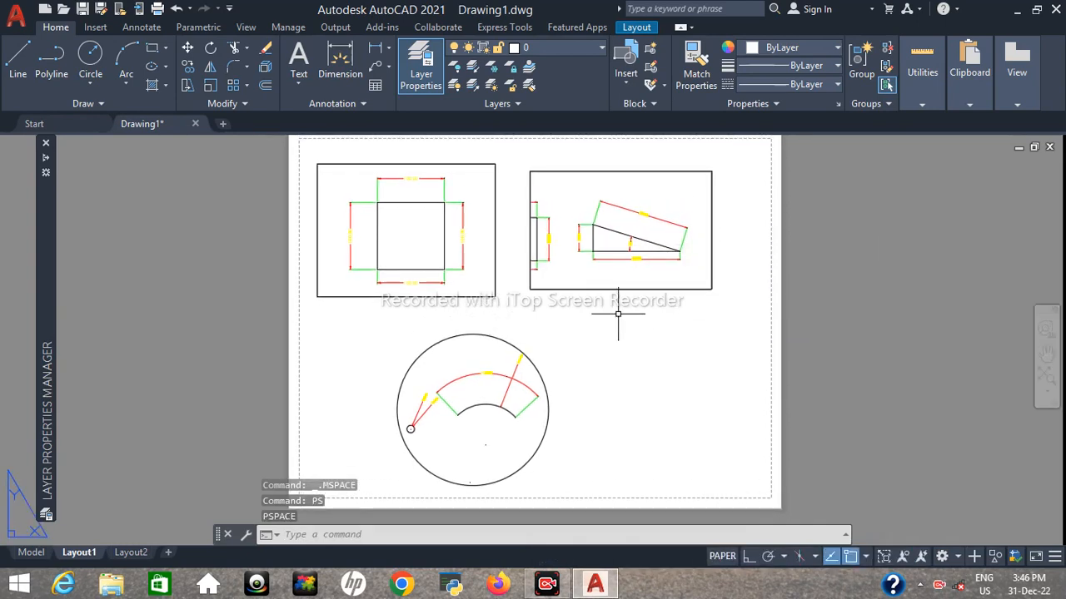
# Step: Narrow the right viewport by stretching its left corners inward until only the triangle and its dimensions are framed
pyautogui.click(590, 278)
pyautogui.click(572, 315)
pyautogui.click(529, 290)
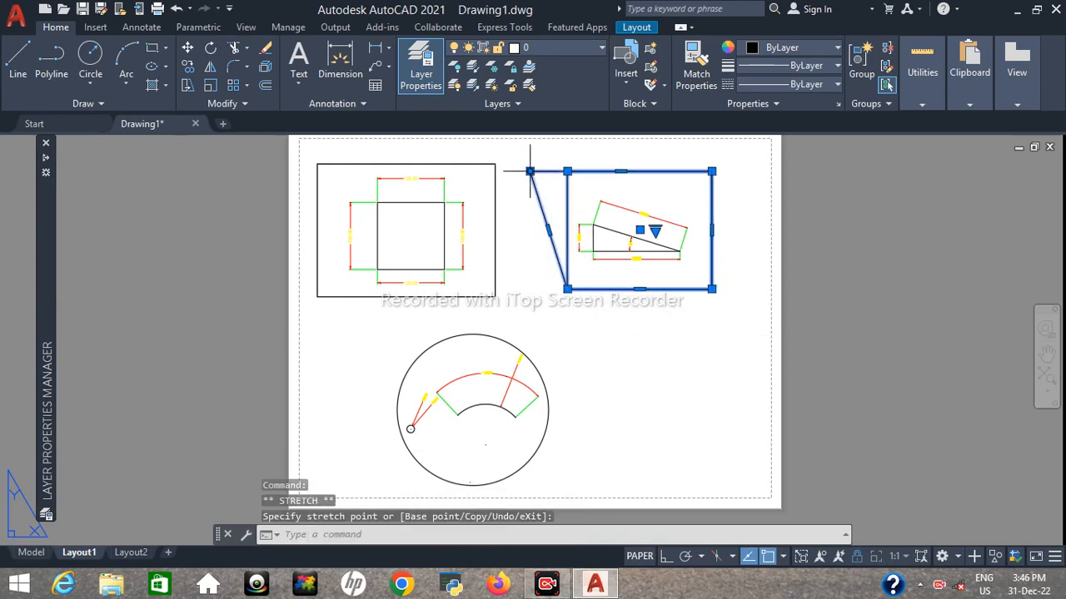
# Step: Narrow the left viewport by stretching its upper-right and lower-right corners slightly inward
pyautogui.click(494, 175)
pyautogui.click(489, 162)
pyautogui.click(494, 163)
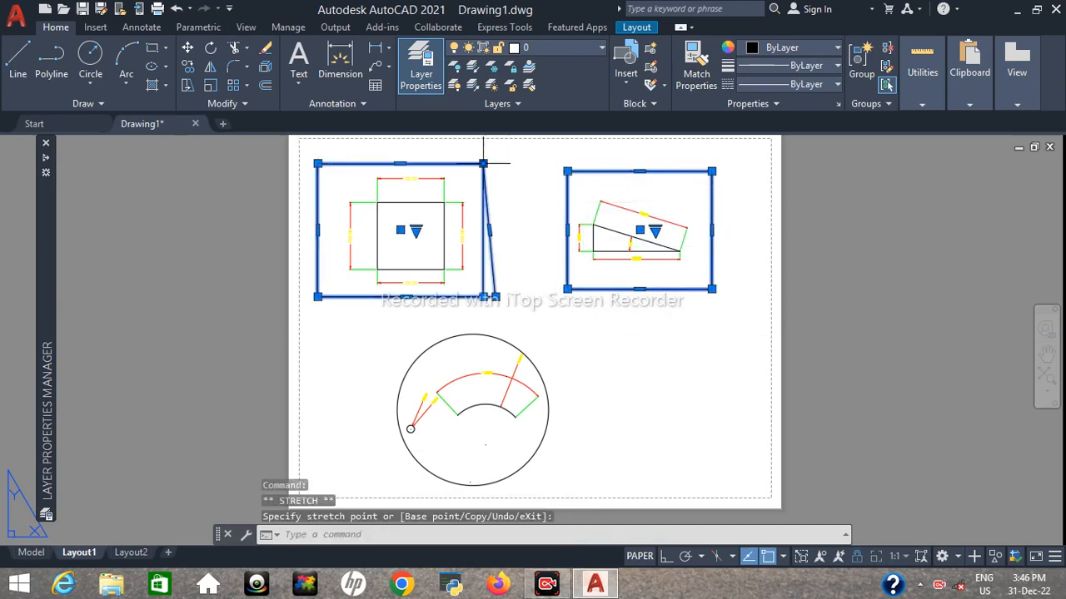
pyautogui.click(495, 297)
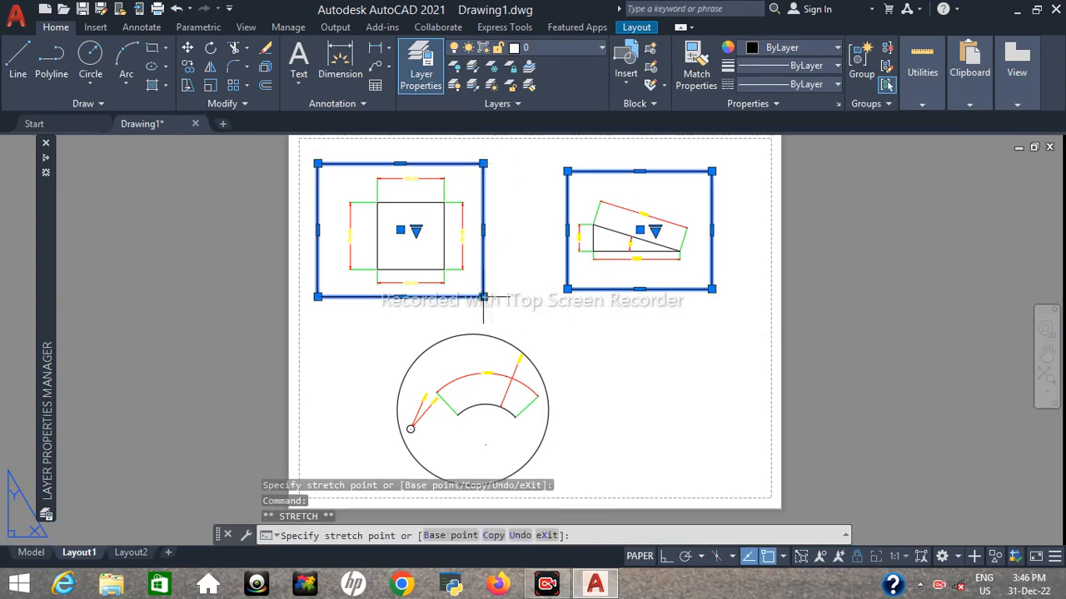
pyautogui.click(483, 297)
# Step: Enlarge the circular viewport by stretching its right quadrant outward, and clear the viewport selection
pyautogui.click(564, 435)
pyautogui.click(530, 448)
pyautogui.click(559, 411)
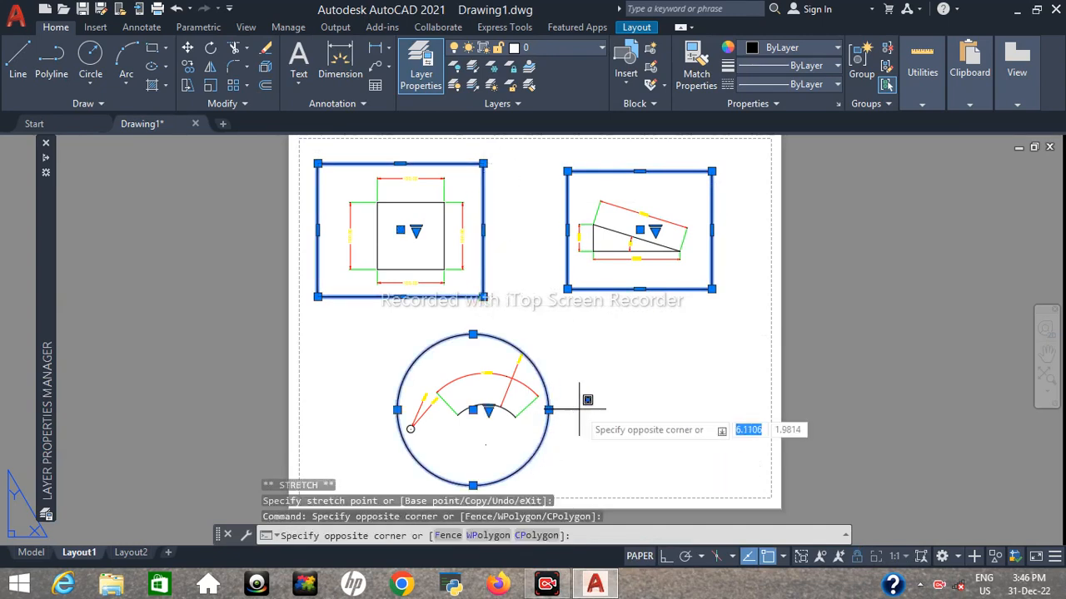
pyautogui.click(559, 418)
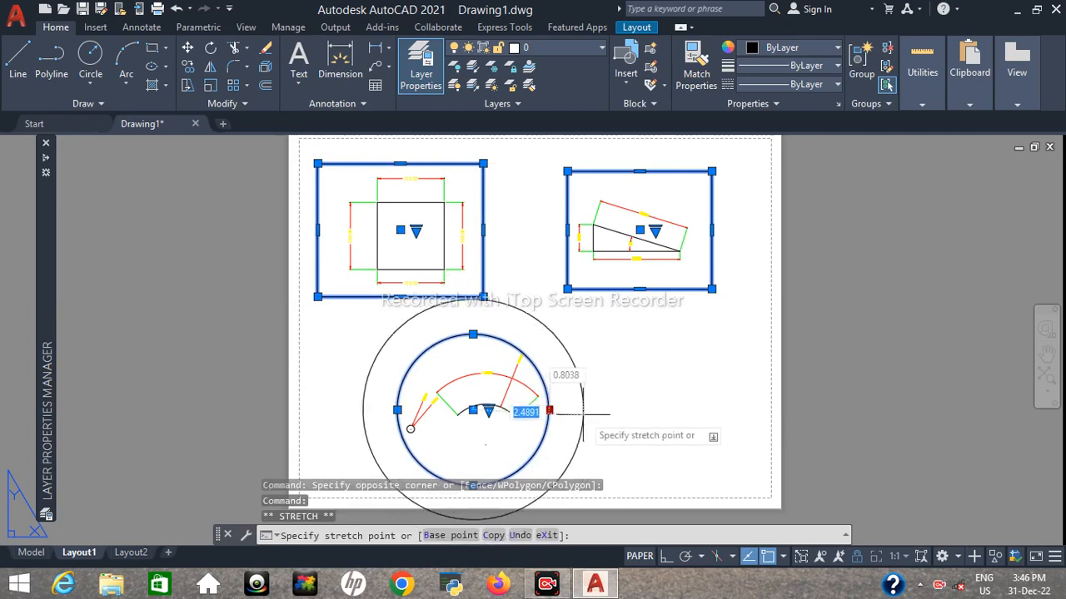
pyautogui.click(566, 409)
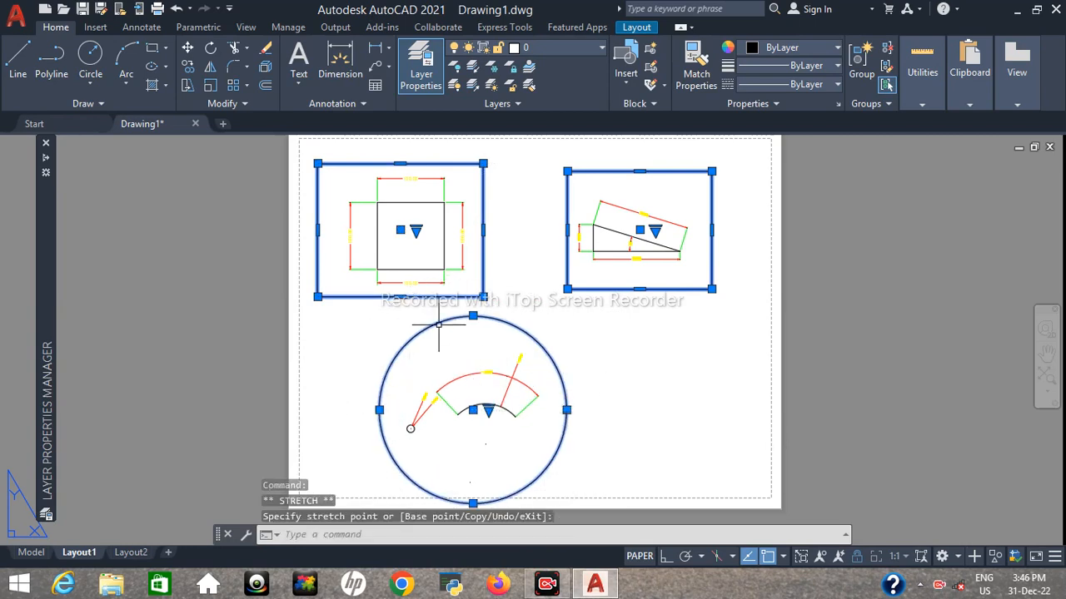
pyautogui.scroll(-2, 438, 319)
pyautogui.press('Escape')
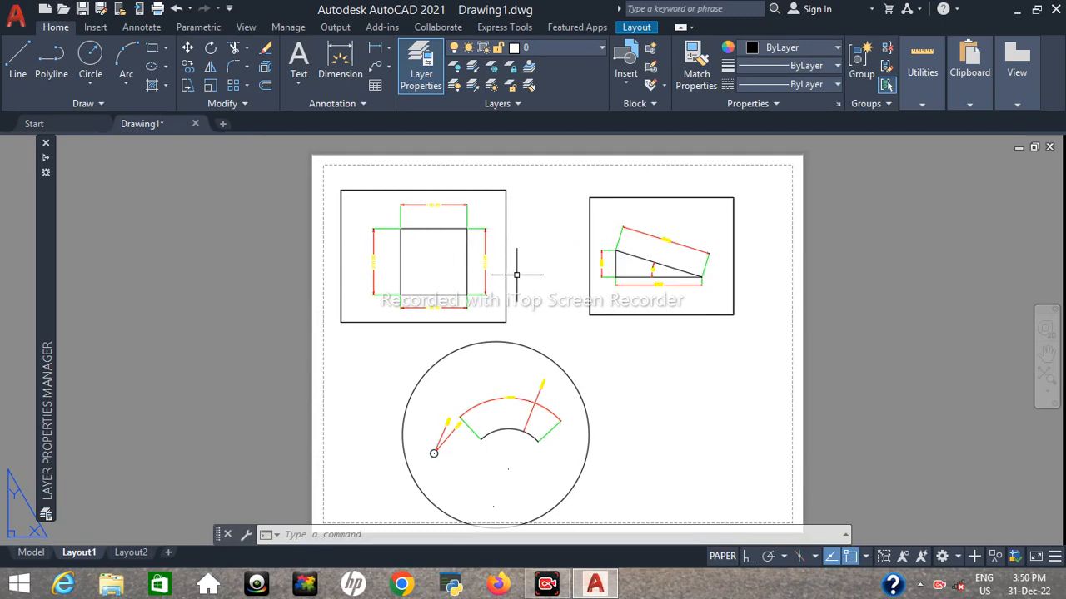
# Step: Enter model space in the right viewport with the MS command and go back to paper space
pyautogui.moveTo(408, 250); pyautogui.dragTo(430, 268, button='middle')
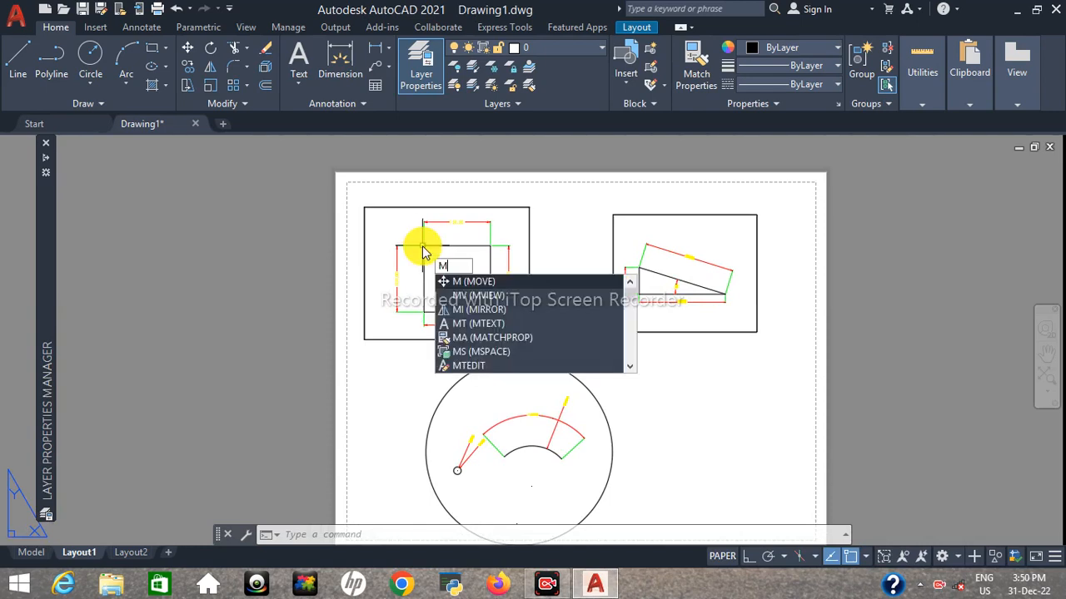
pyautogui.press('Return')
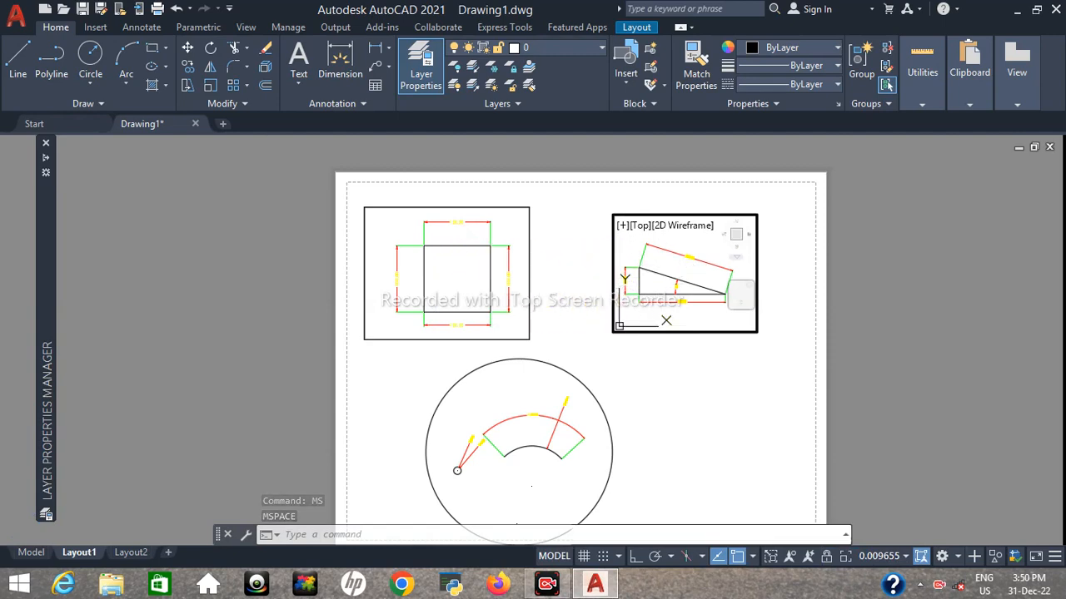
pyautogui.press('Return')
pyautogui.doubleClick(552, 277)
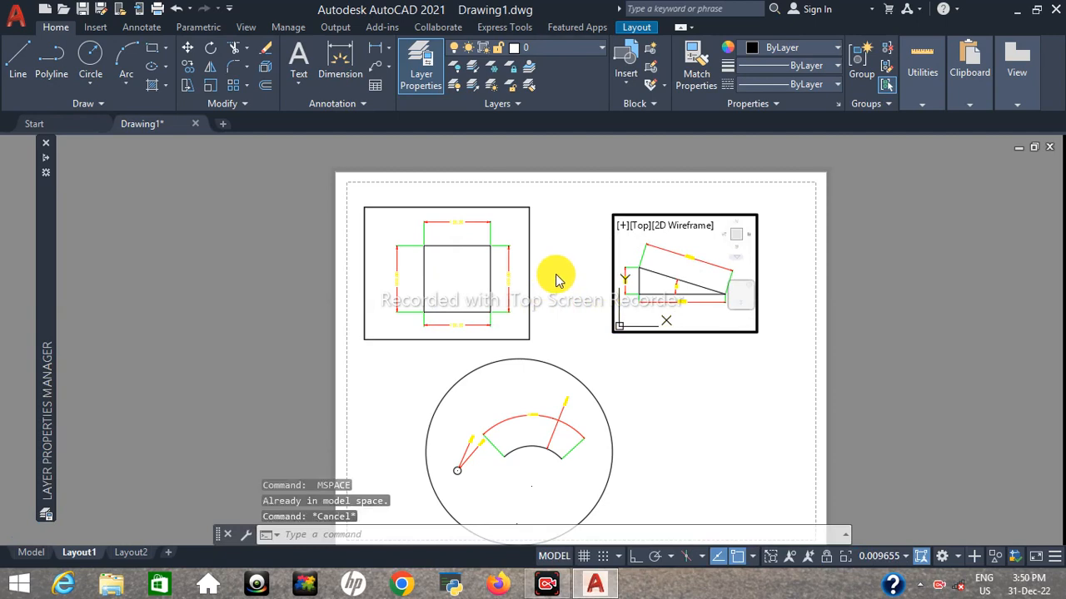
# Step: Enter the right viewport again with MS, select and deselect the triangle, and leave the viewport
pyautogui.write('m')
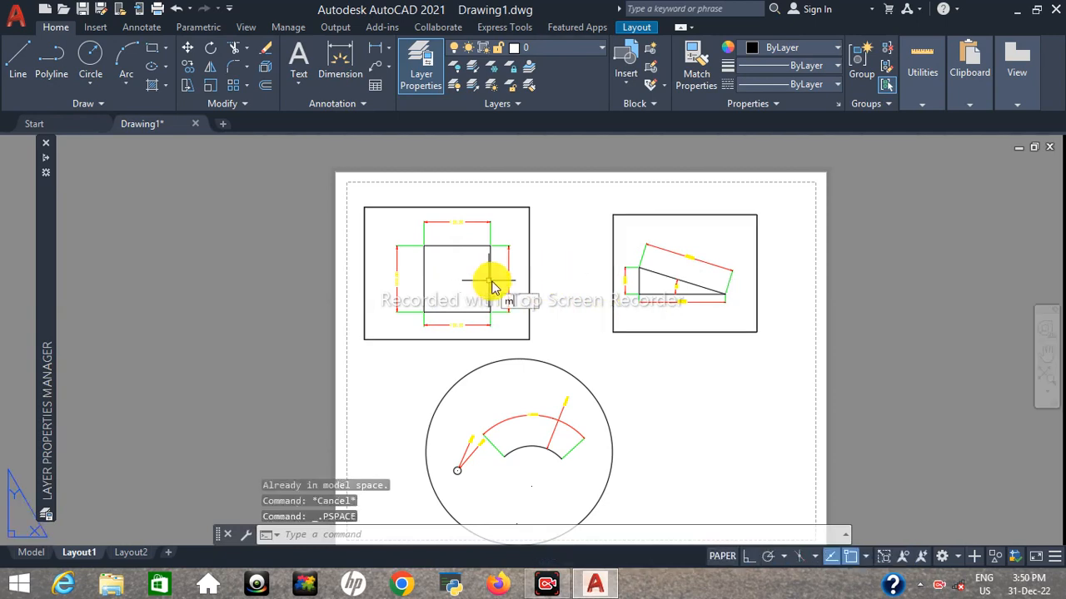
pyautogui.write('s')
pyautogui.click(537, 249)
pyautogui.write('ms')
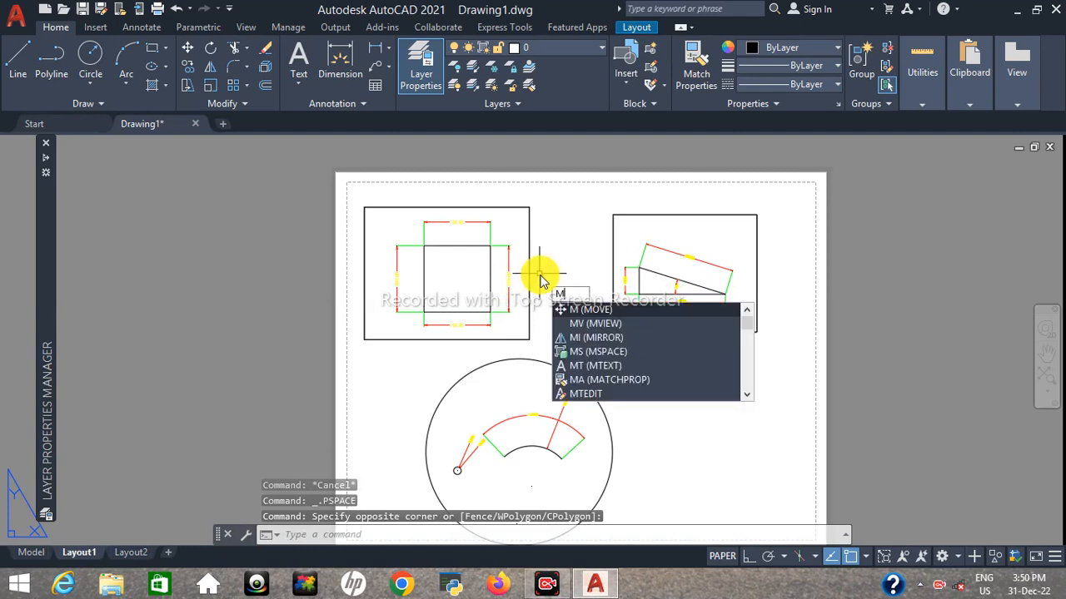
pyautogui.press('Return')
pyautogui.click(667, 277)
pyautogui.press('Escape')
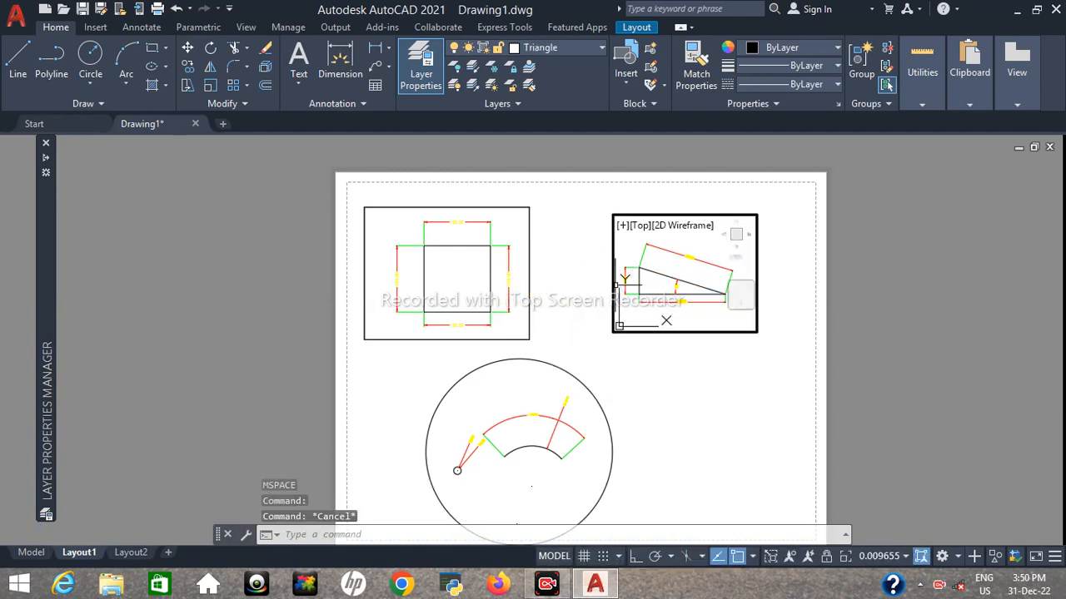
pyautogui.doubleClick(564, 285)
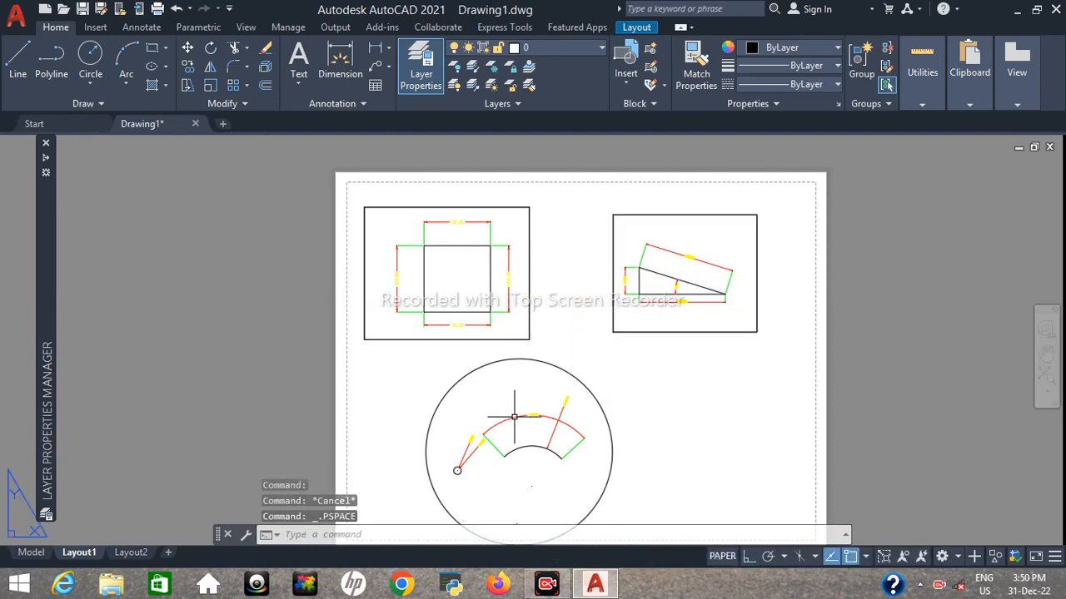
# Step: Activate the left viewport, shift the square's view slightly, and return to paper space
pyautogui.doubleClick(463, 309)
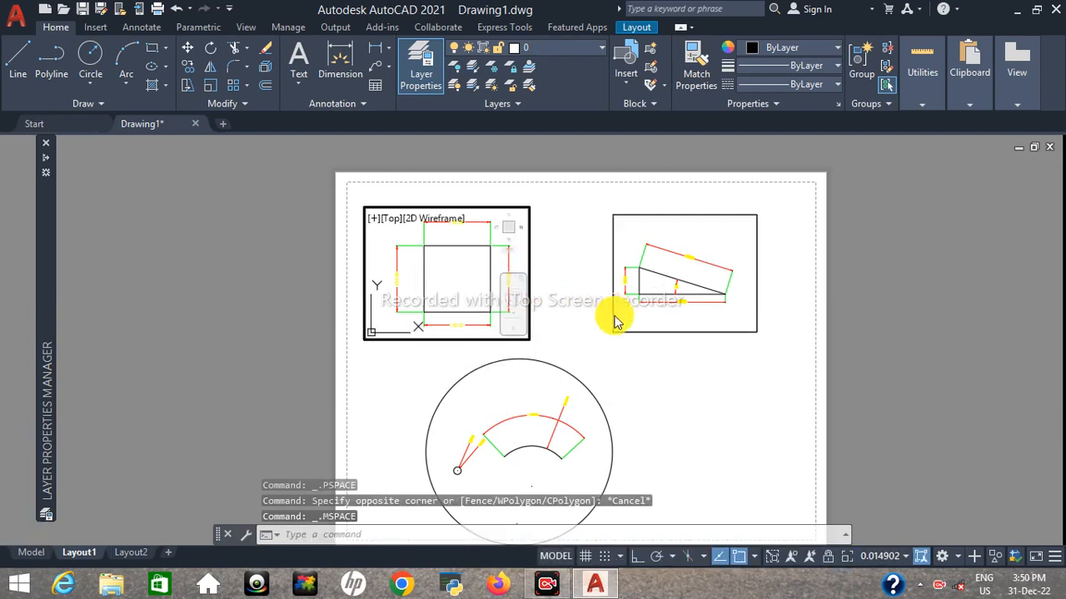
pyautogui.moveTo(403, 248); pyautogui.dragTo(428, 261, button='middle')
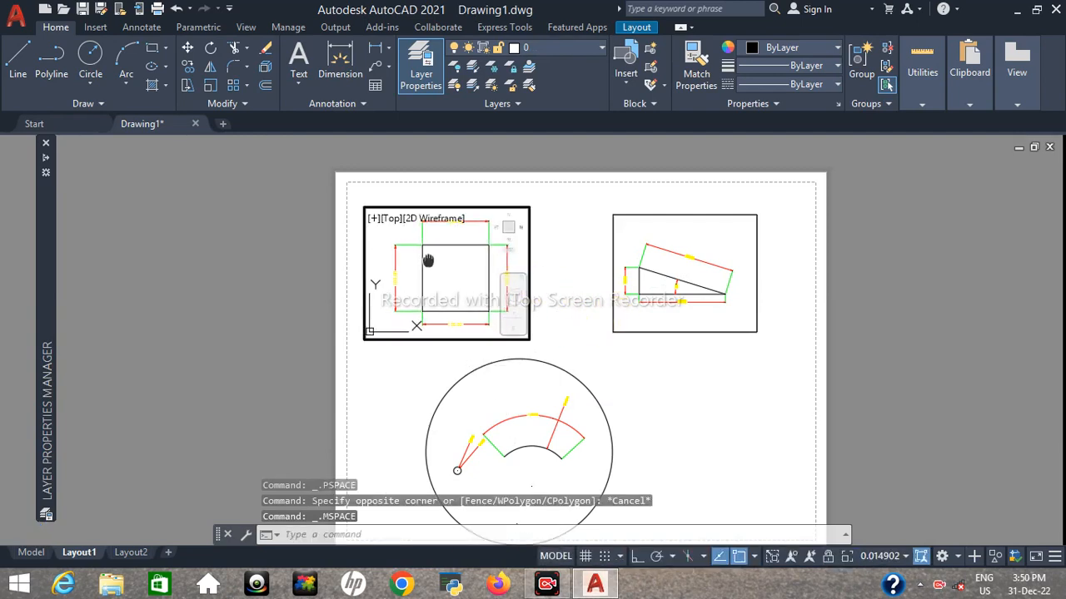
pyautogui.doubleClick(555, 300)
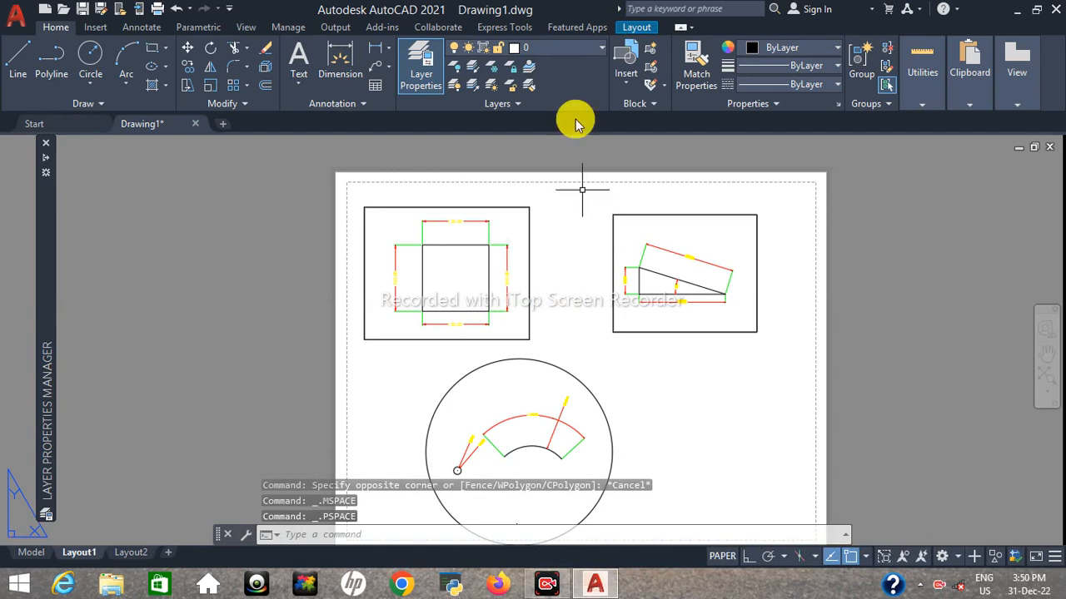
# Step: Freeze the Dim layer in the left viewport only and return to paper space
pyautogui.doubleClick(470, 269)
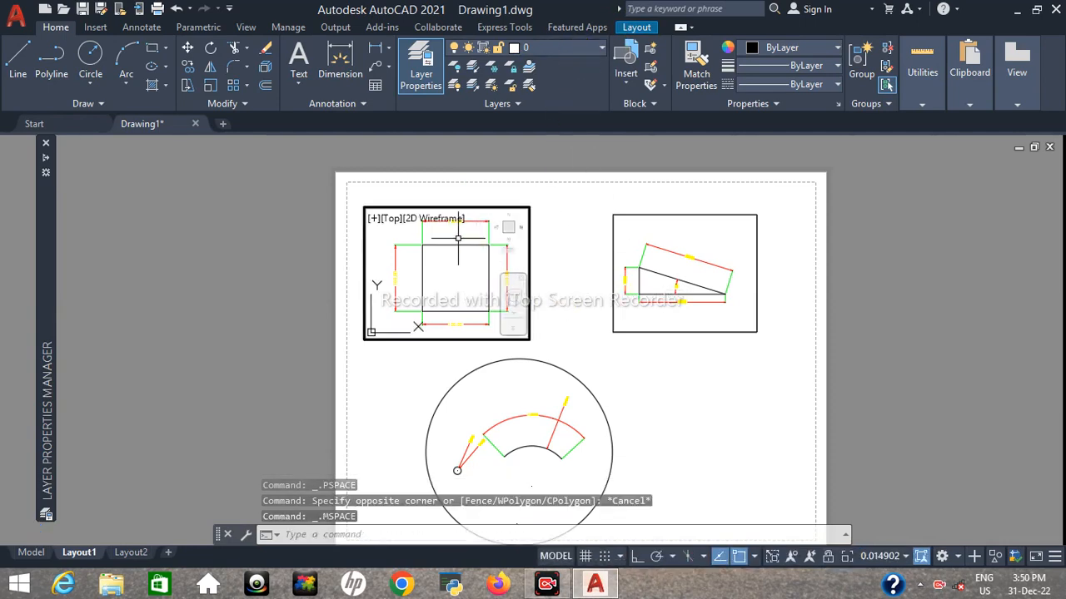
pyautogui.click(585, 47)
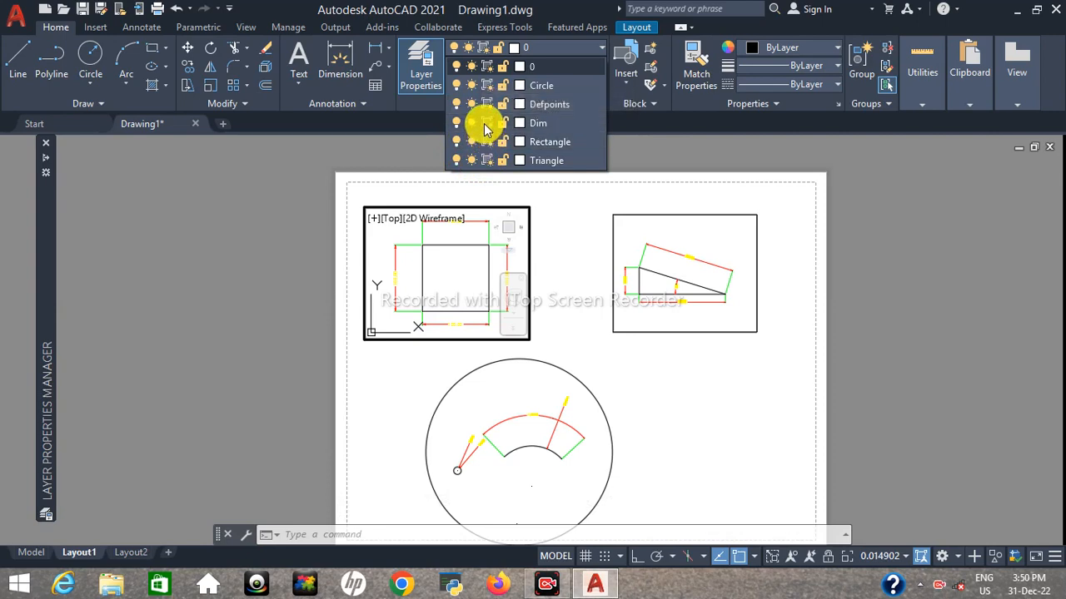
pyautogui.click(489, 125)
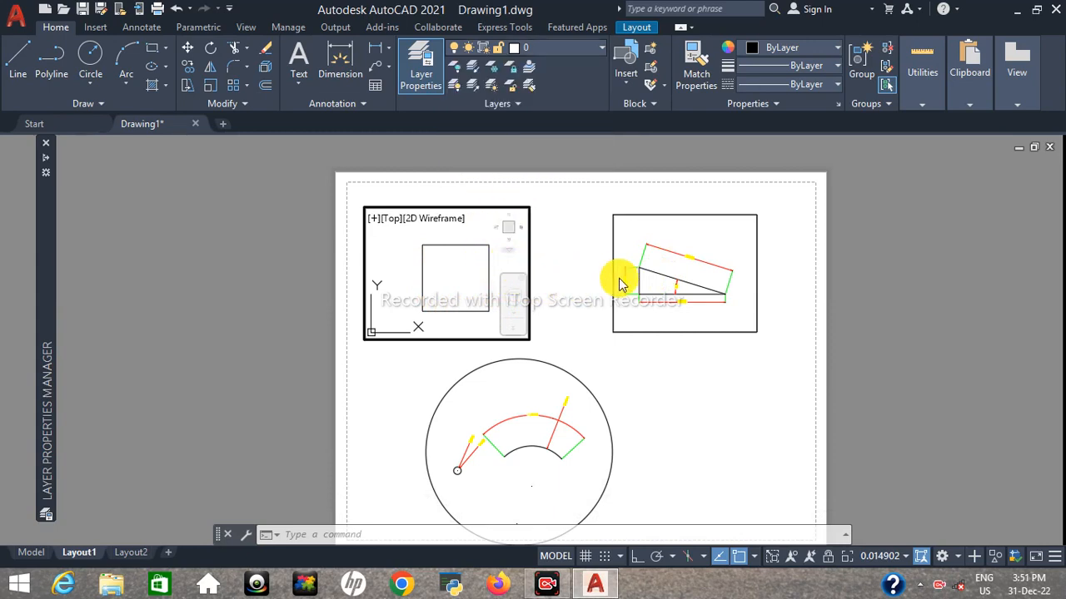
pyautogui.doubleClick(559, 299)
# Step: Freeze the Triangle layer in the right viewport only and return to paper space
pyautogui.doubleClick(713, 307)
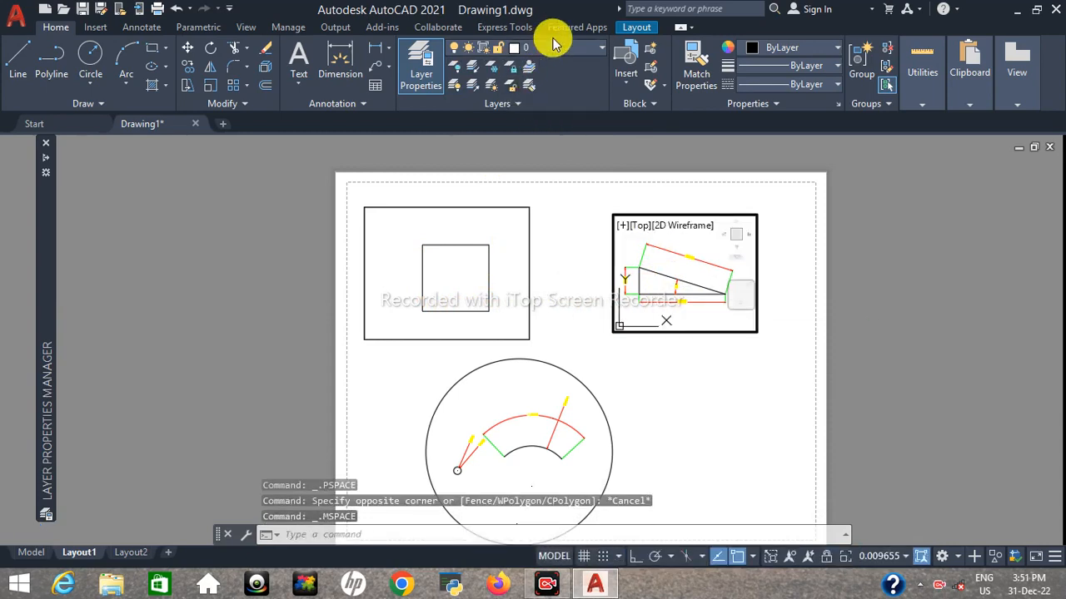
pyautogui.click(589, 50)
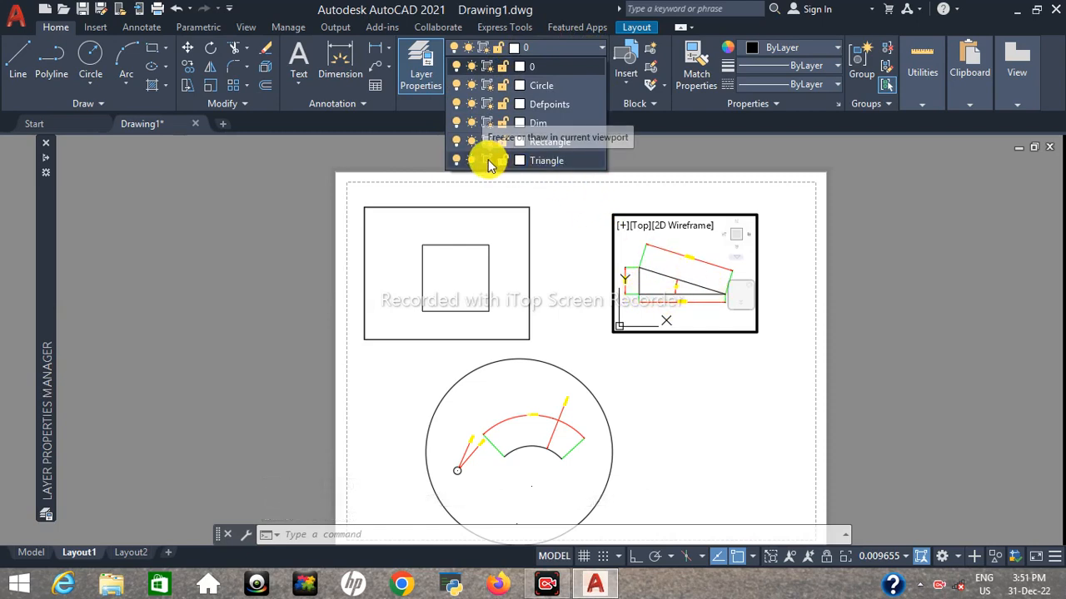
pyautogui.click(488, 160)
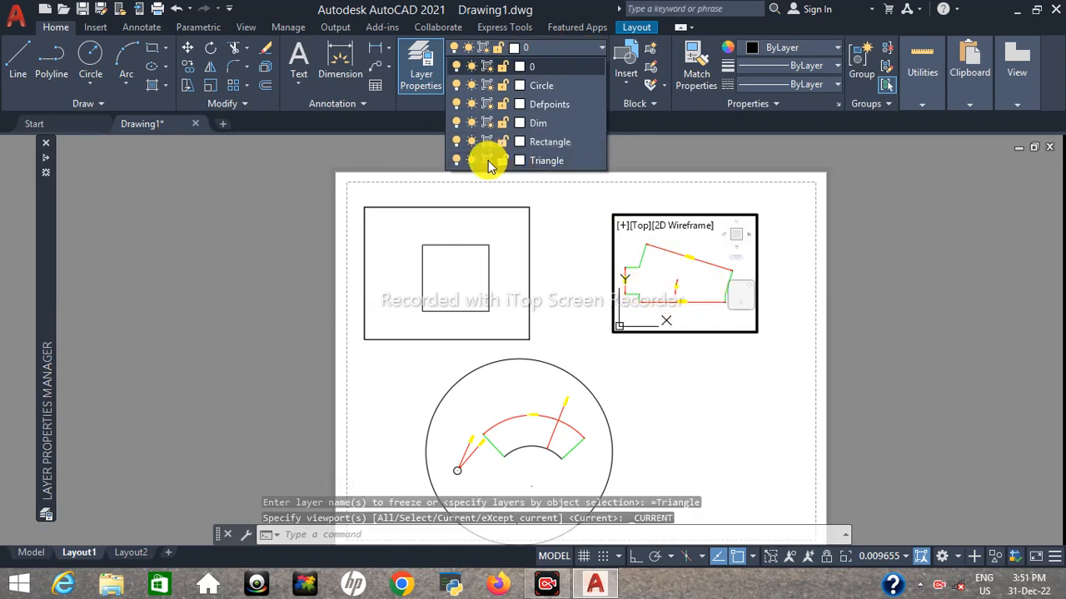
pyautogui.click(558, 312)
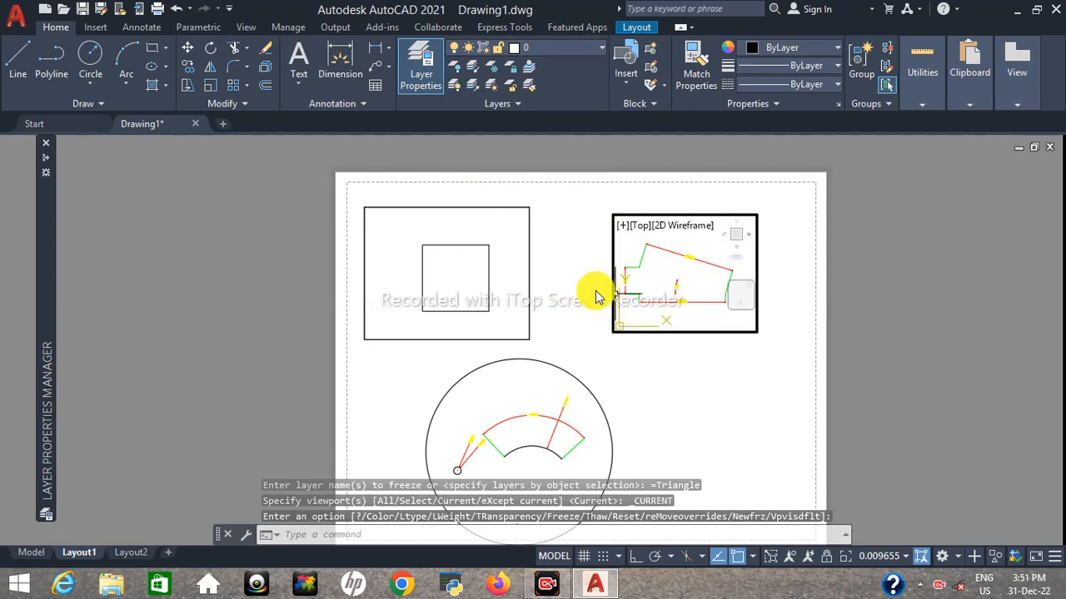
pyautogui.doubleClick(657, 357)
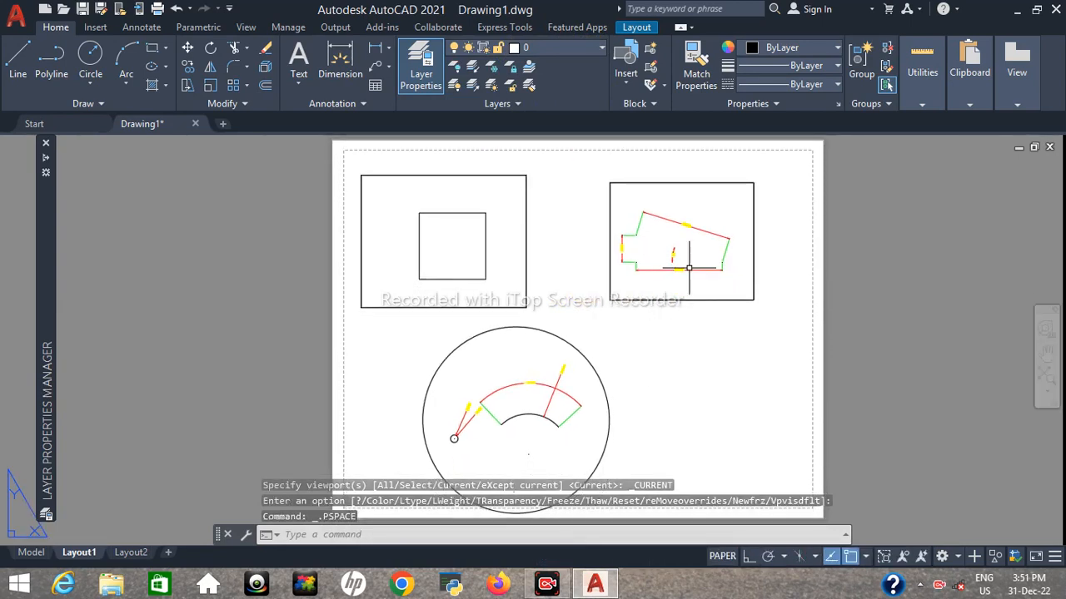
# Step: Freeze the Dim layer in the circular viewport only and return to paper space
pyautogui.doubleClick(574, 454)
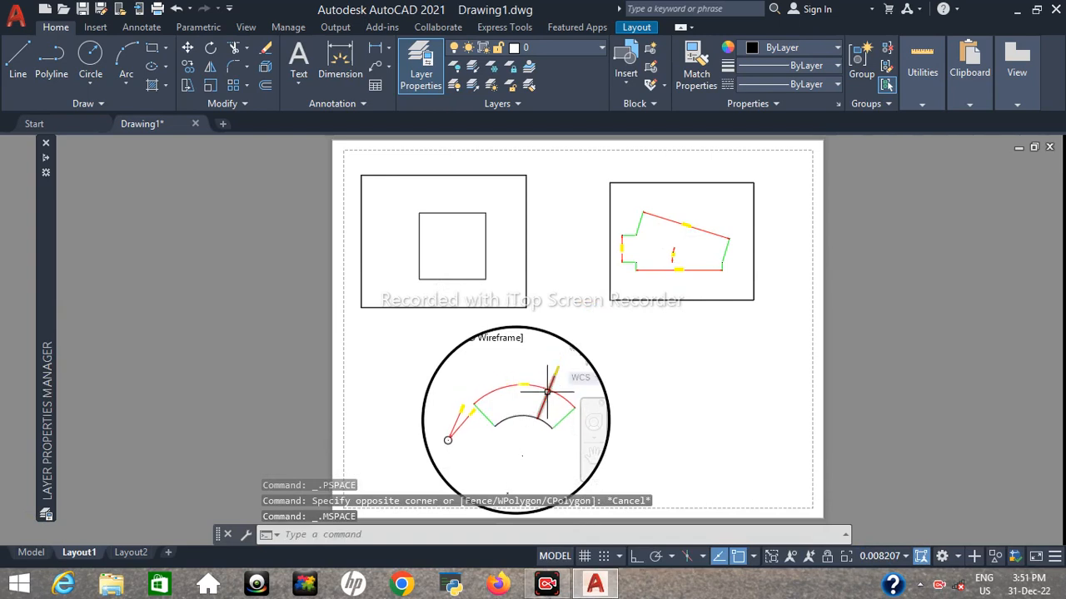
pyautogui.click(595, 47)
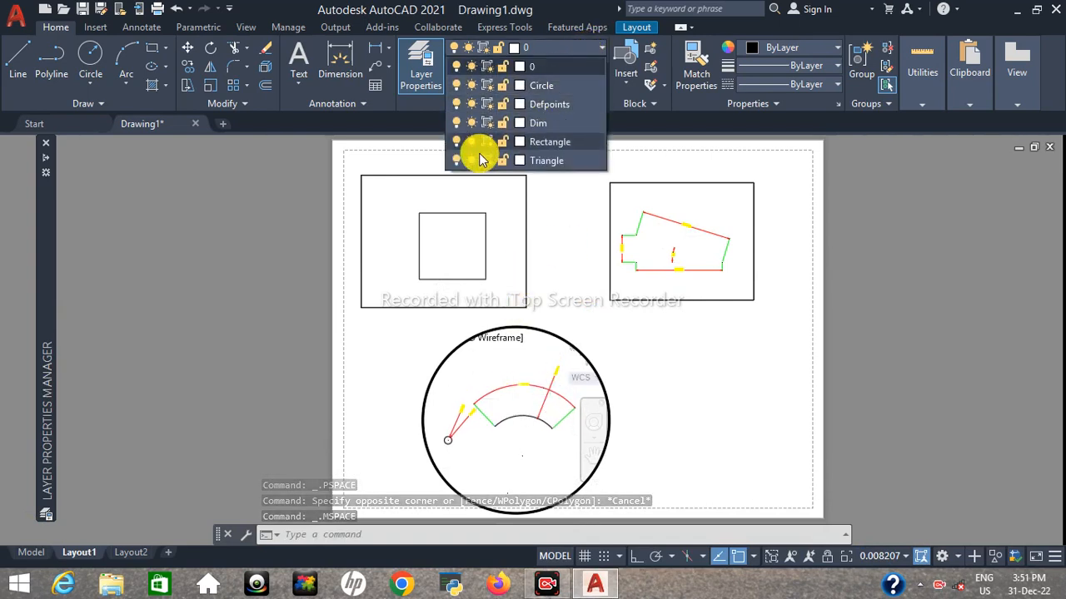
pyautogui.click(487, 125)
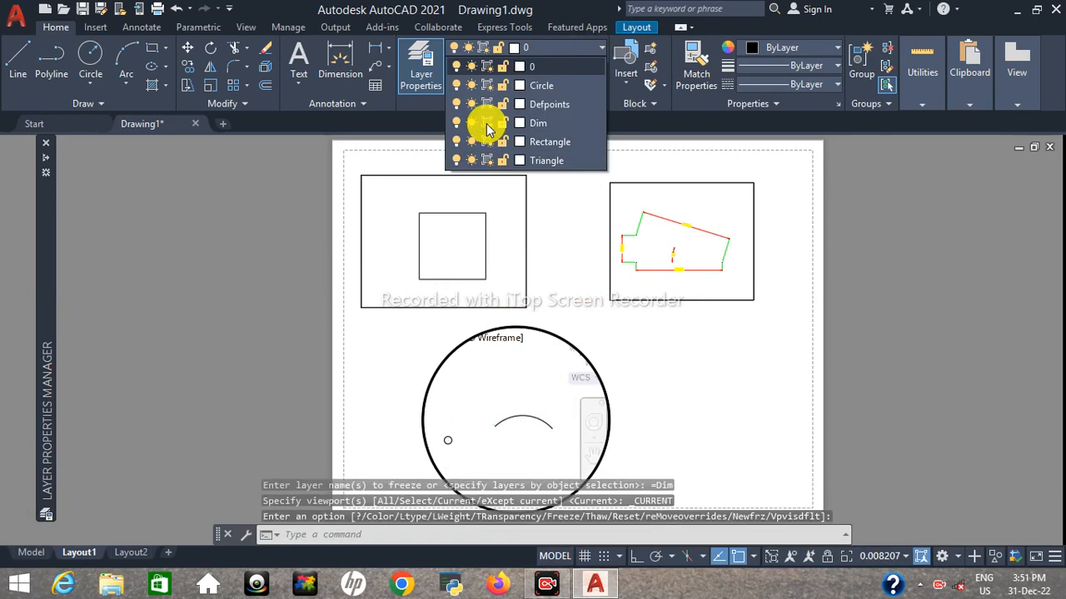
pyautogui.click(658, 392)
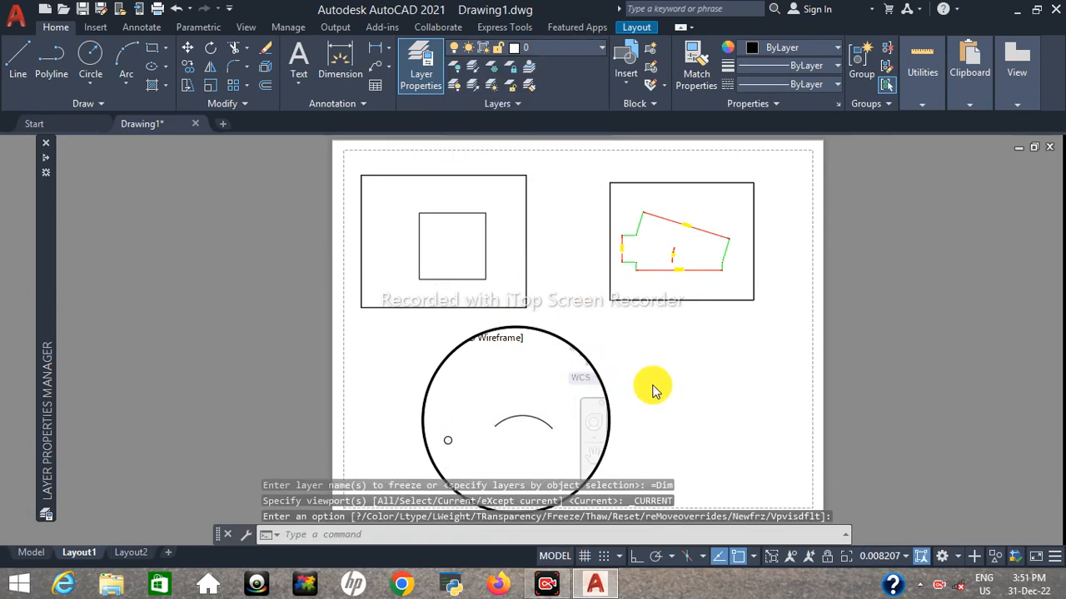
pyautogui.doubleClick(652, 391)
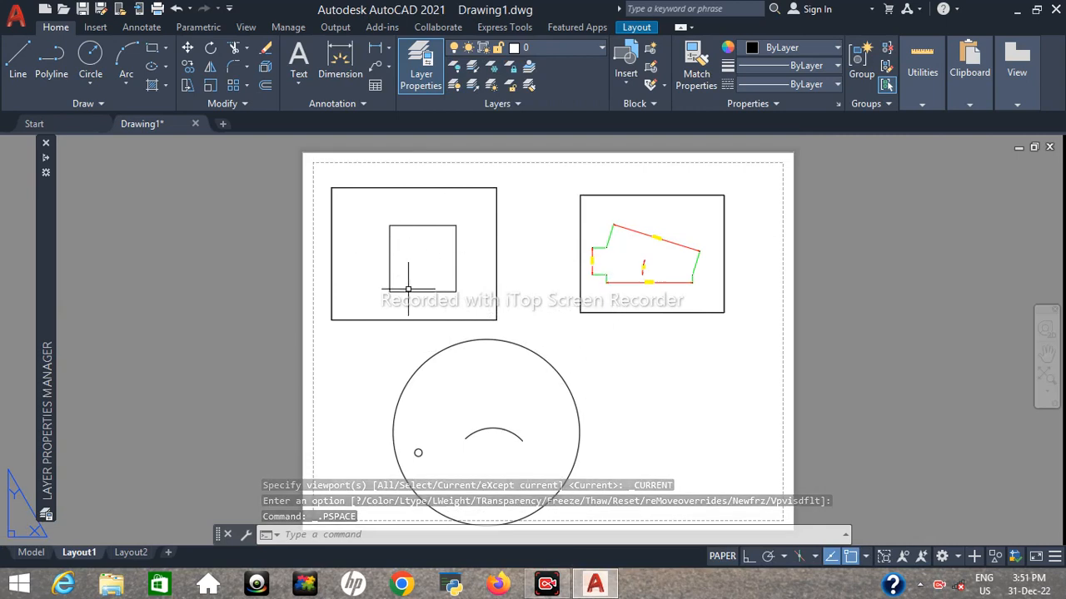
# Step: Thaw the Dim layer in the circular viewport and return to paper space
pyautogui.doubleClick(512, 382)
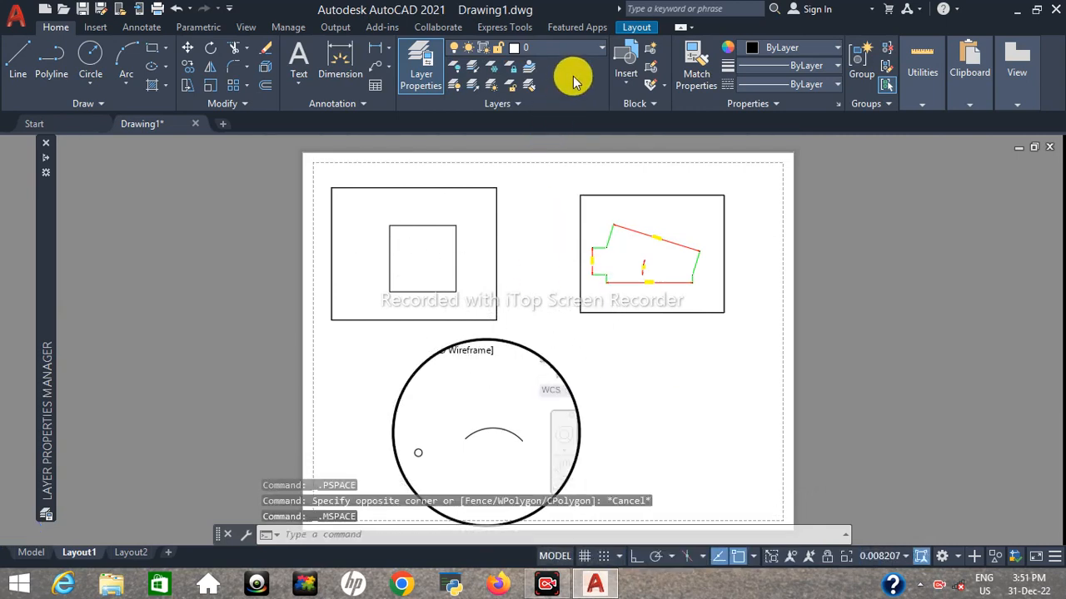
pyautogui.click(583, 47)
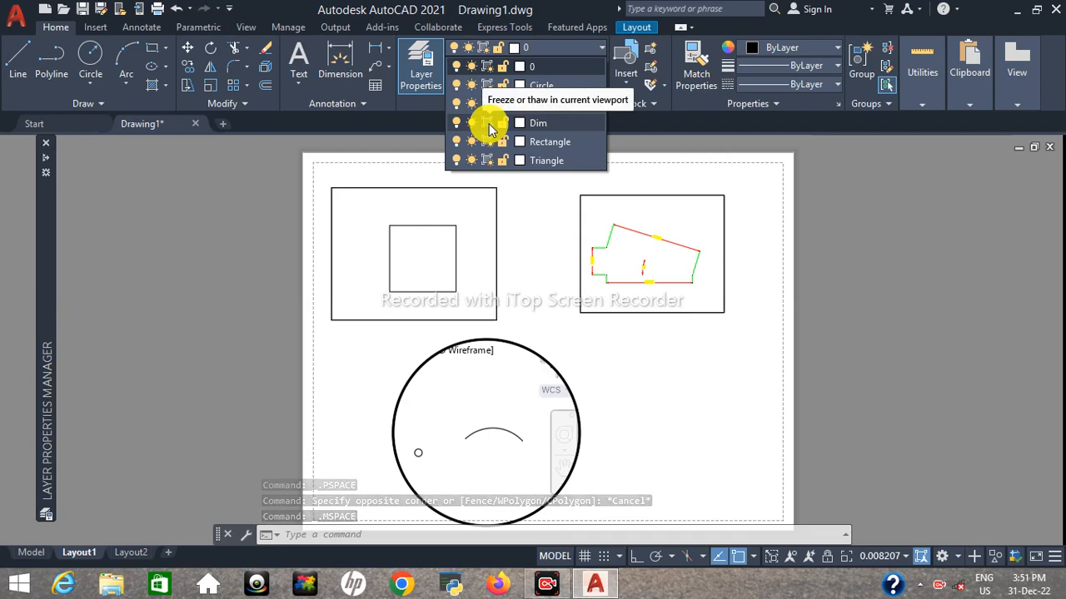
pyautogui.click(489, 123)
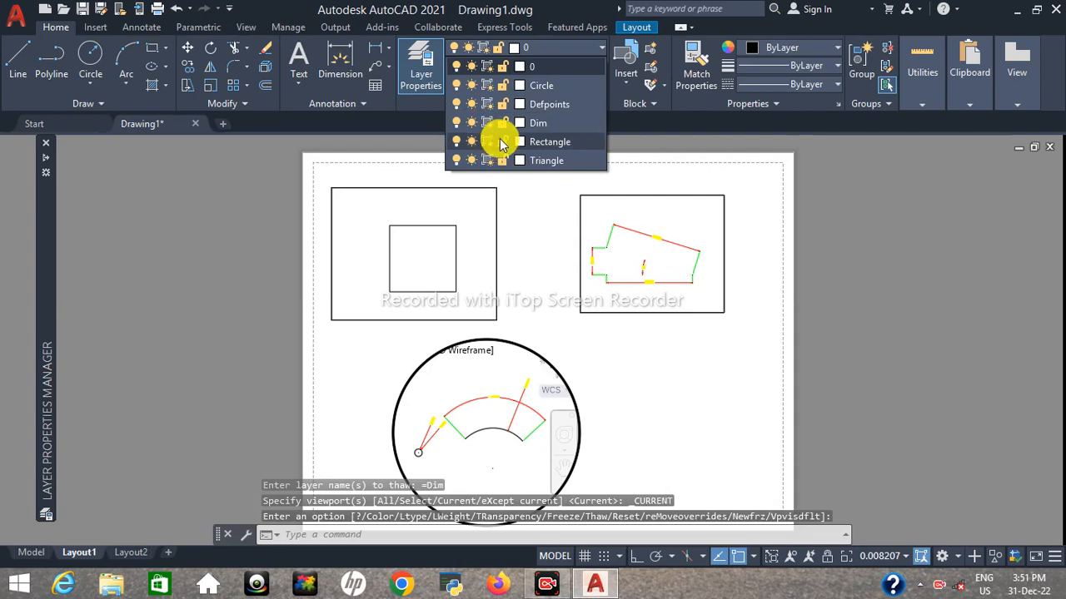
pyautogui.click(612, 391)
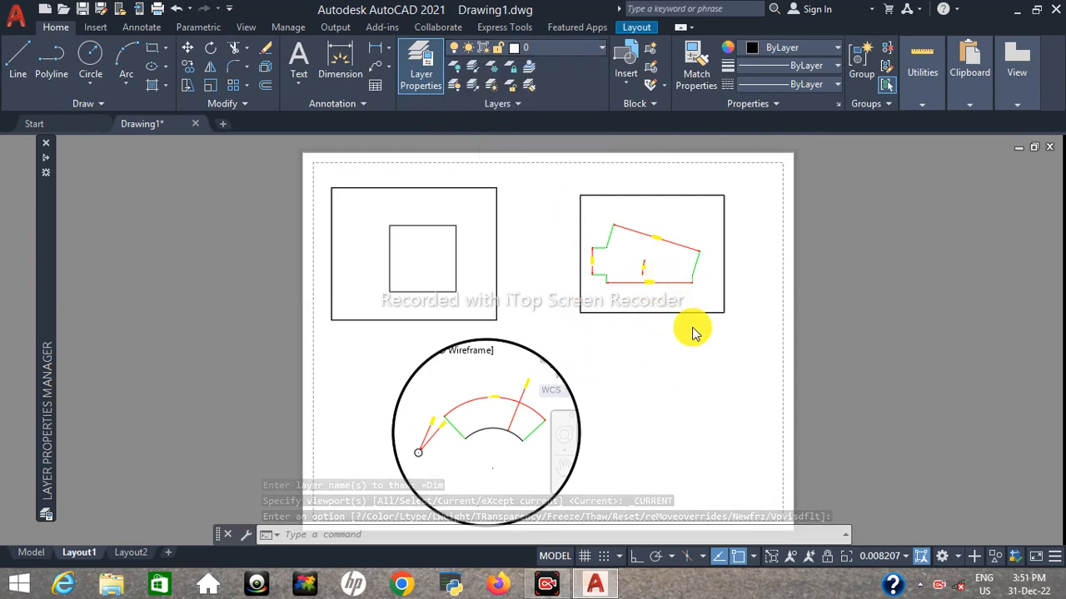
pyautogui.doubleClick(690, 382)
# Step: Thaw the Triangle layer in the right rectangular viewport and return to paper space
pyautogui.click(703, 295)
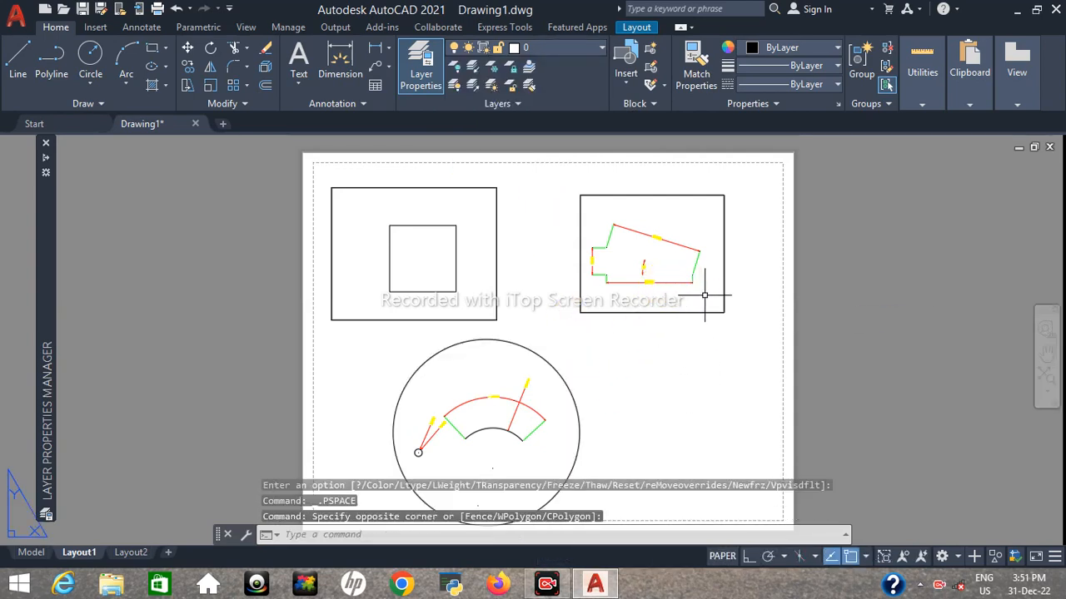
pyautogui.doubleClick(700, 295)
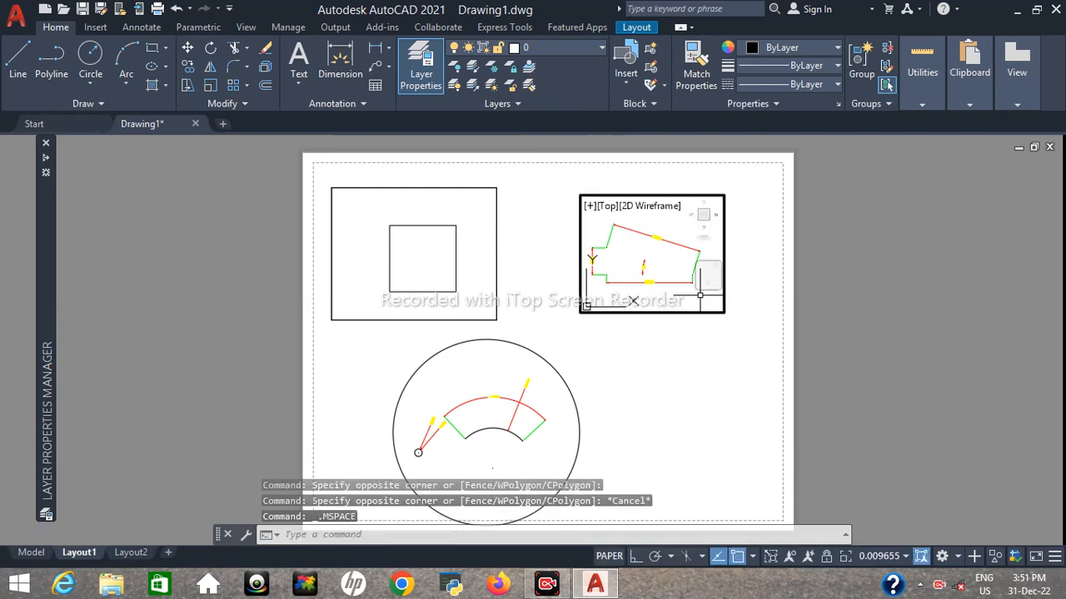
pyautogui.click(552, 48)
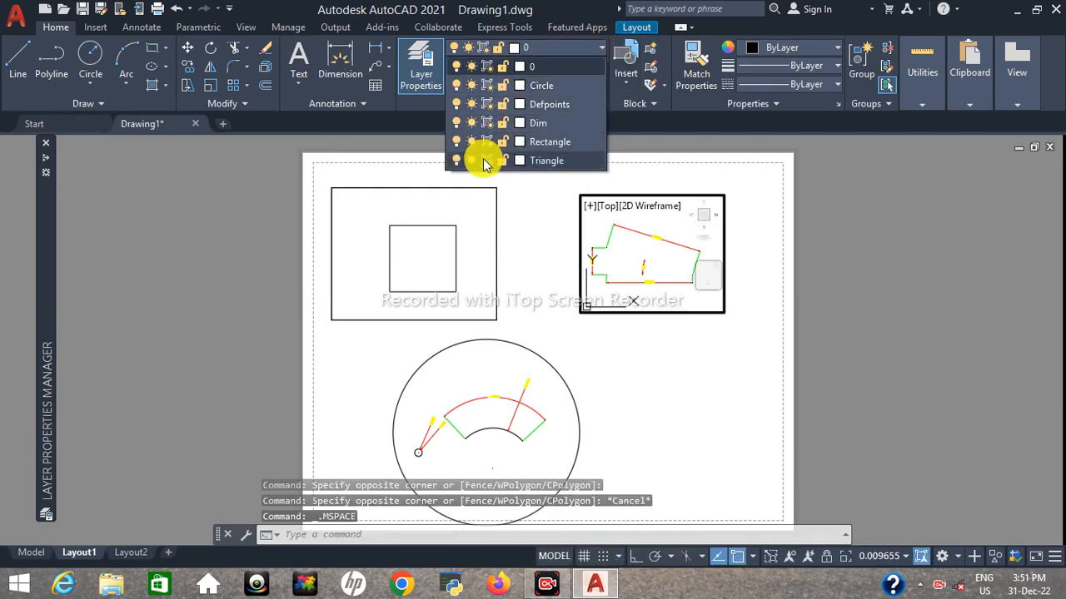
pyautogui.click(488, 160)
pyautogui.click(488, 161)
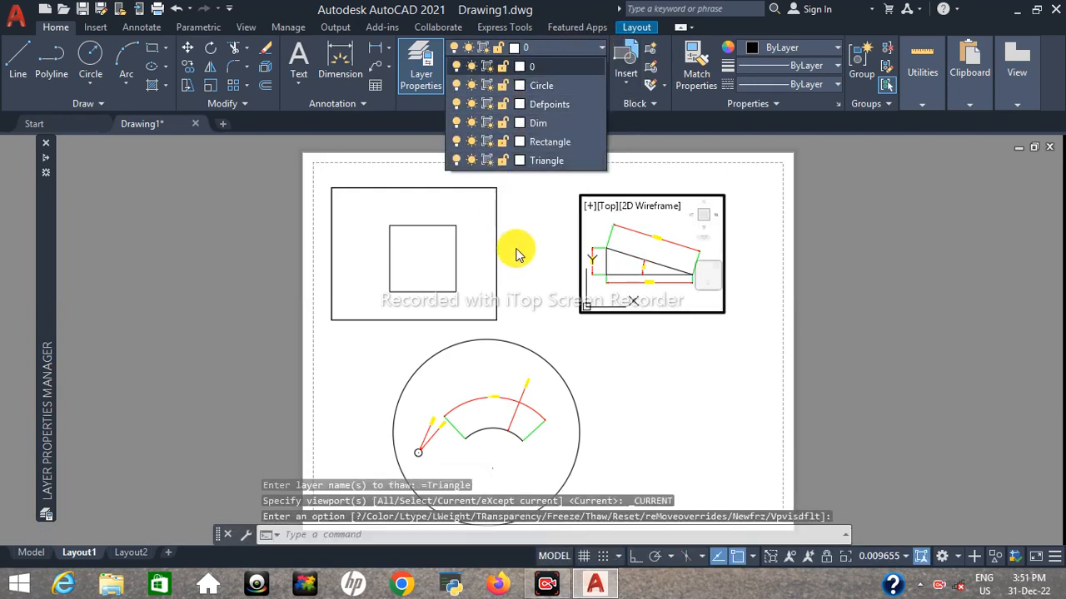
pyautogui.doubleClick(541, 267)
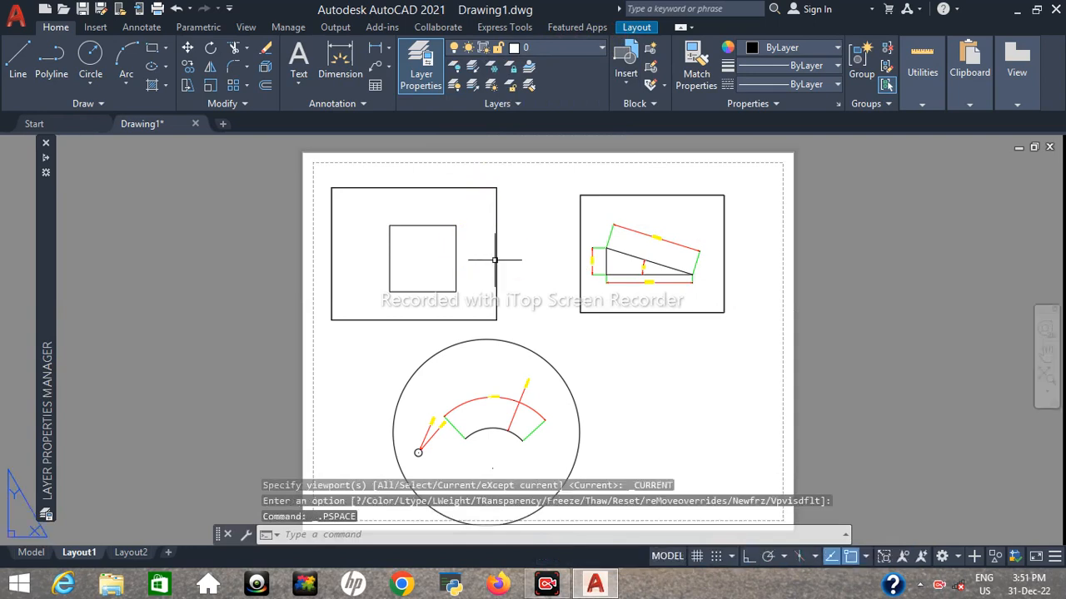
# Step: Thaw the Dim layer in the viewport showing the square and return to paper space
pyautogui.doubleClick(492, 264)
pyautogui.click(605, 52)
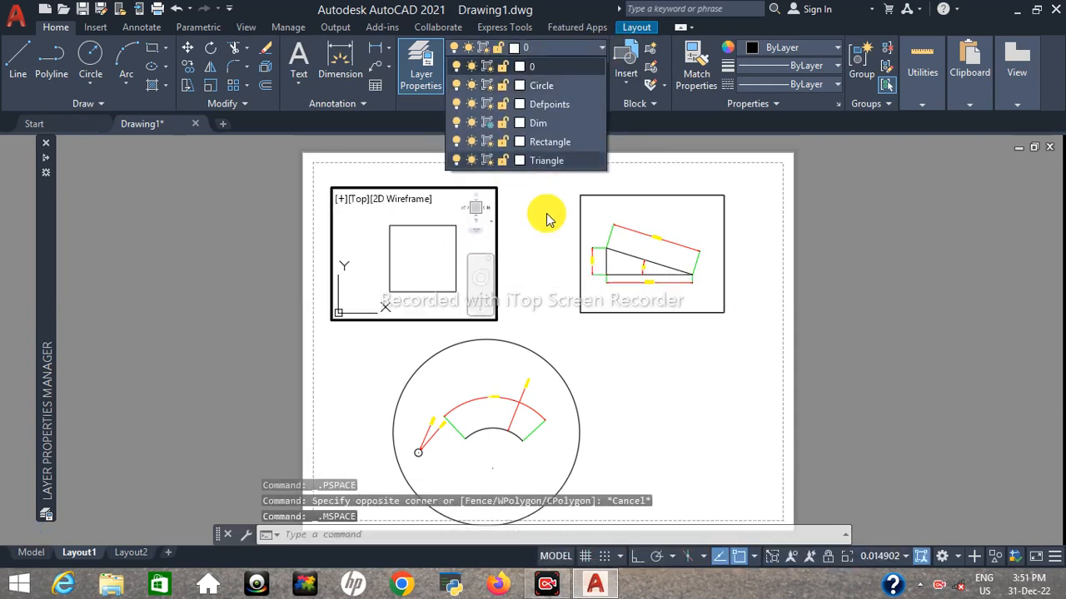
pyautogui.click(488, 122)
pyautogui.click(528, 247)
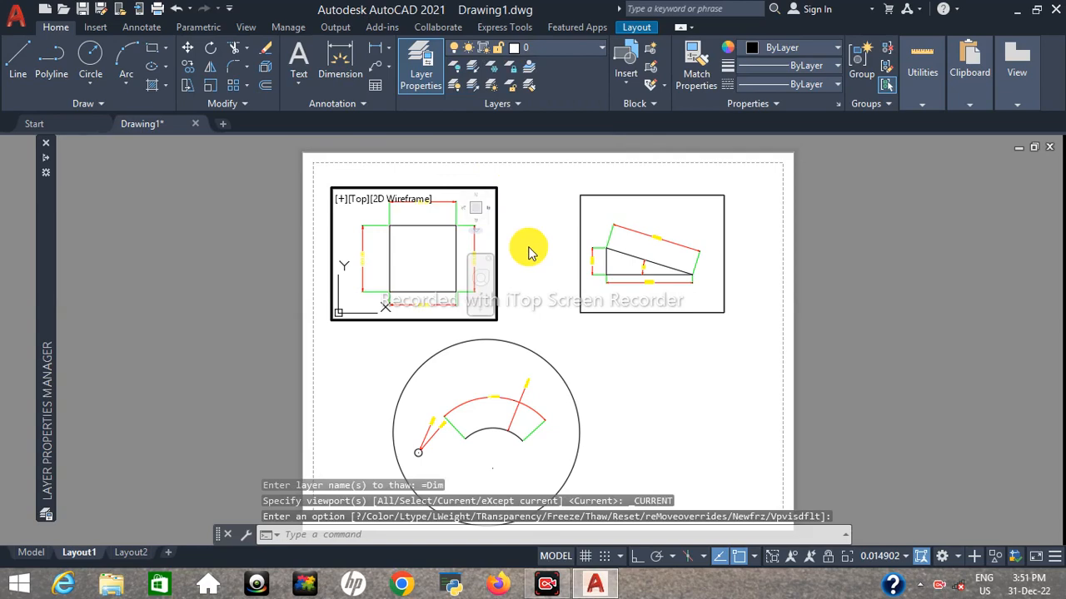
pyautogui.doubleClick(533, 260)
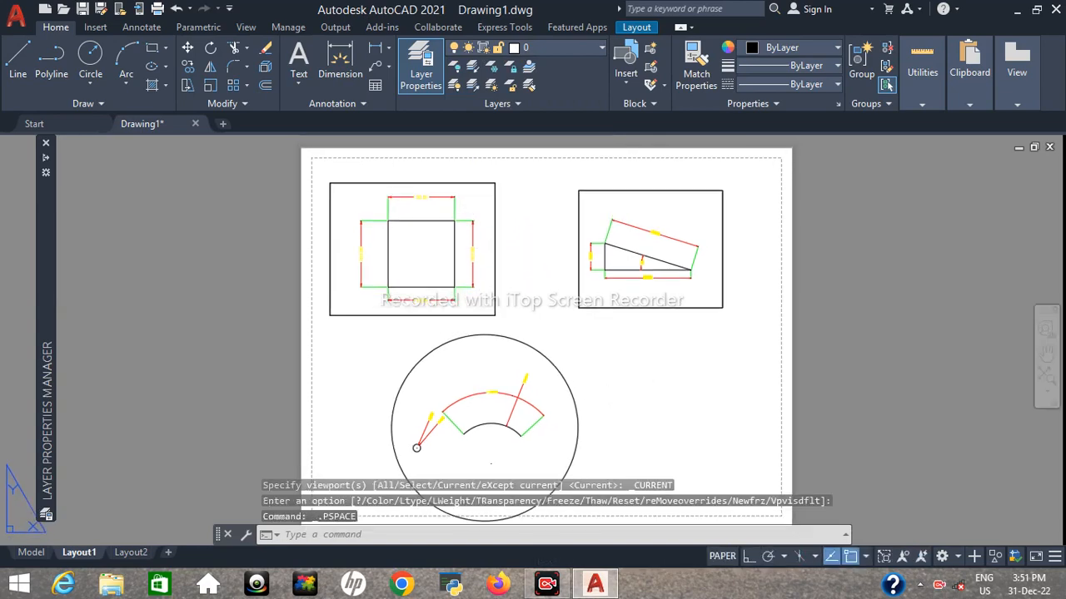
# Step: Preview the Layout1 plot with the DWG To PDF.pc3 plotter, close the preview and cancel the plot
pyautogui.moveTo(642, 404); pyautogui.dragTo(639, 381, button='middle')
pyautogui.scroll(-2, 600, 319)
pyautogui.scroll(2, 591, 318)
pyautogui.scroll(-2, 601, 319)
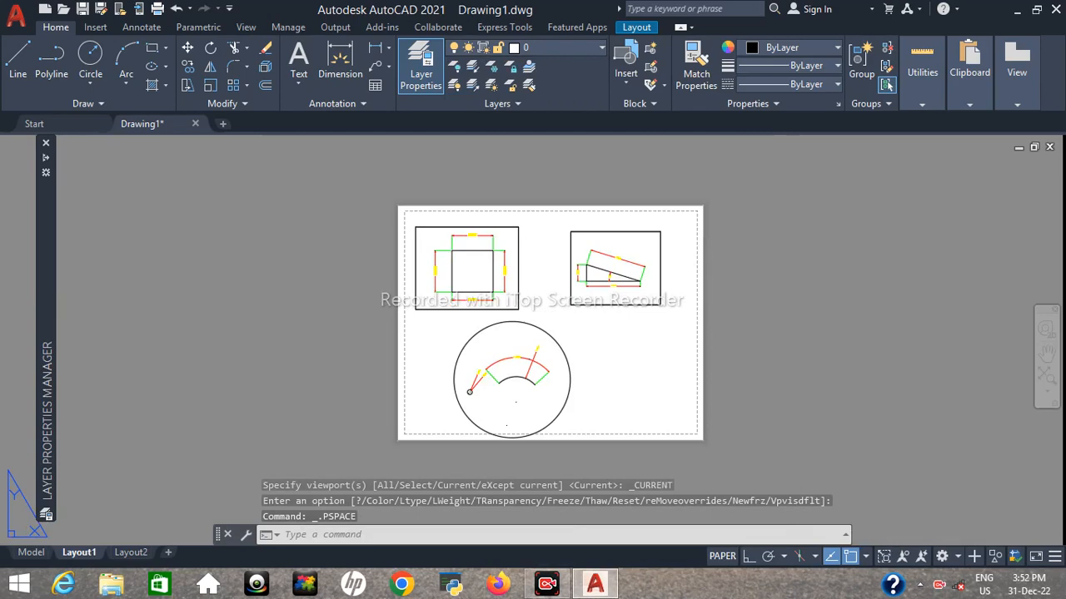
pyautogui.hotkey('ctrl', 'p')
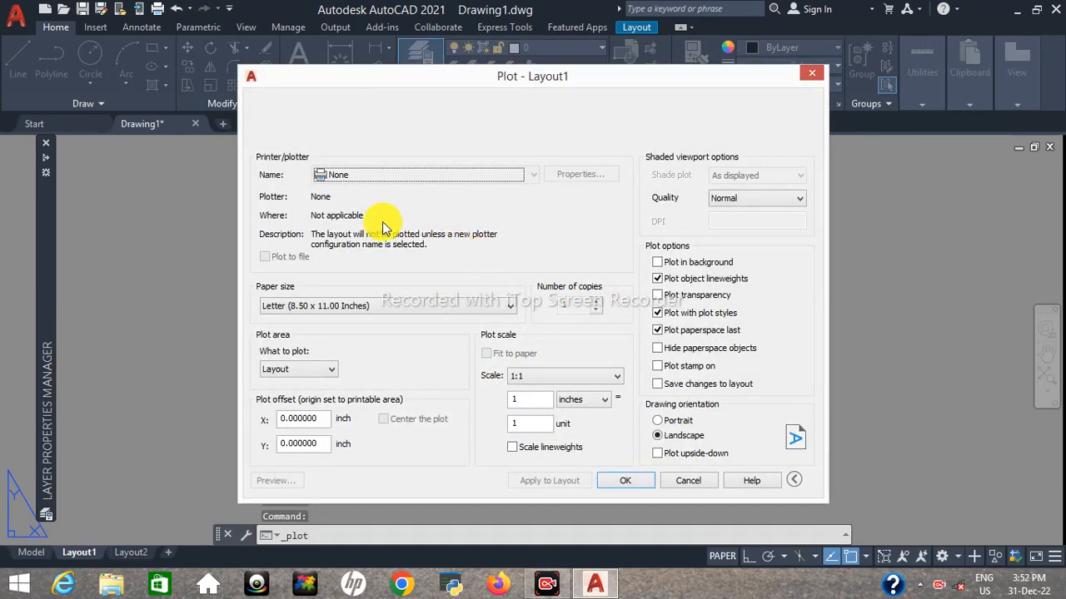
pyautogui.click(470, 124)
pyautogui.click(471, 122)
pyautogui.click(464, 181)
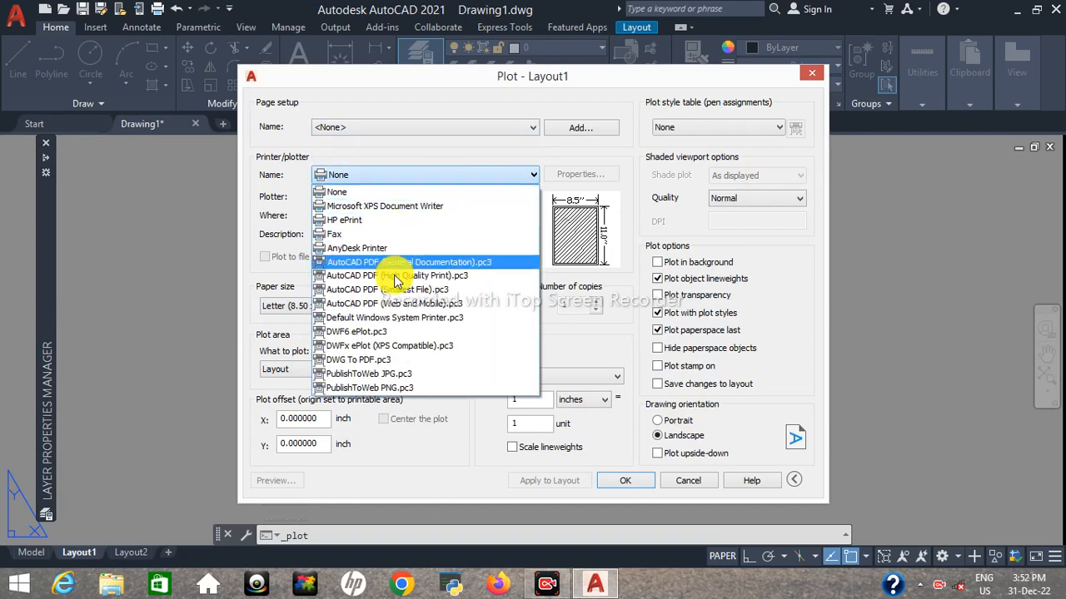
pyautogui.click(367, 360)
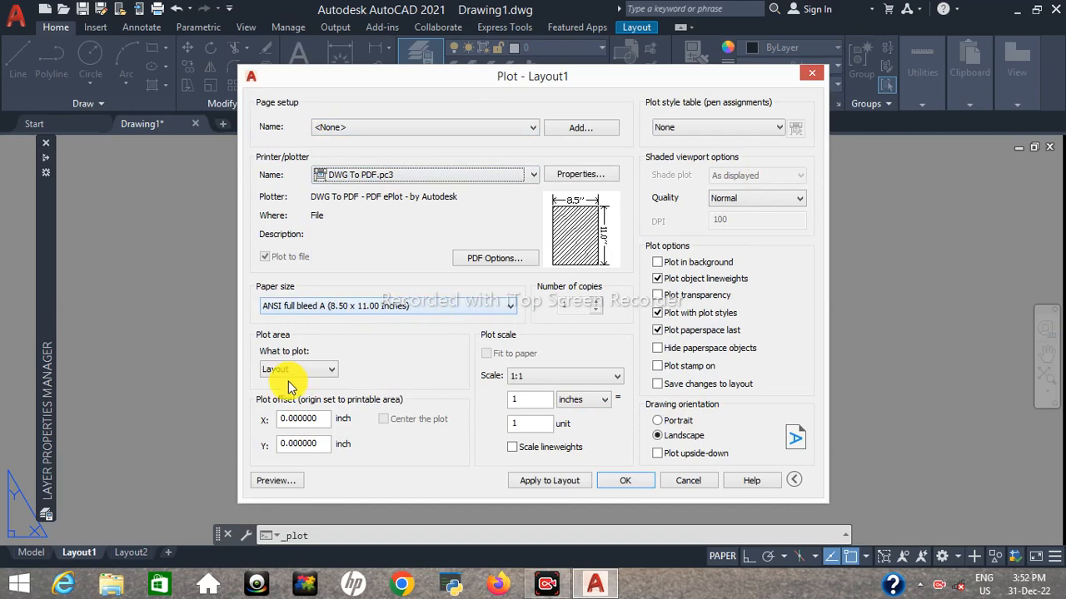
pyautogui.click(278, 481)
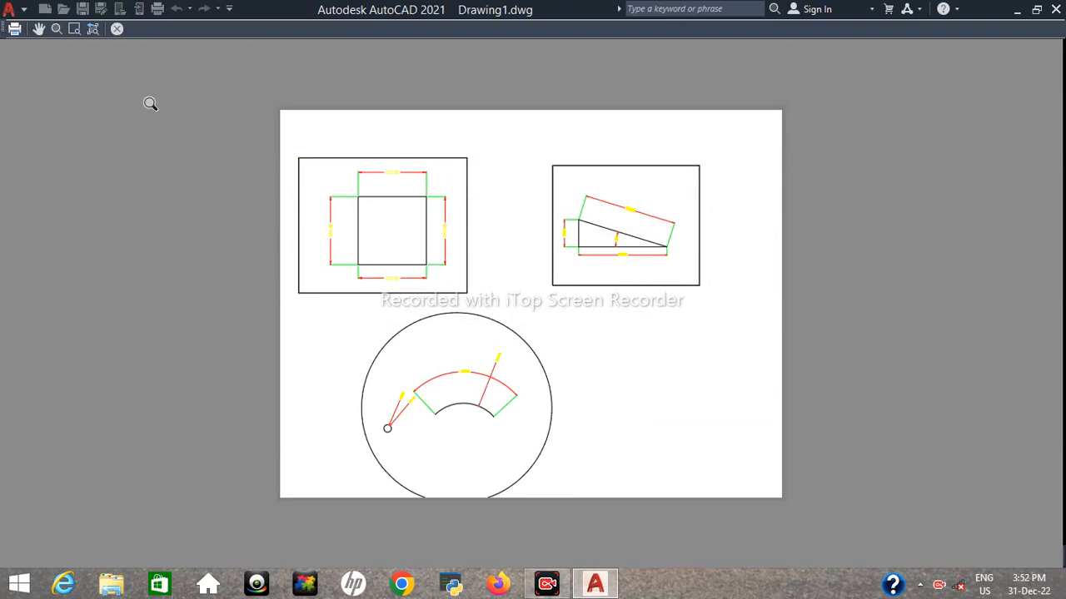
pyautogui.click(118, 31)
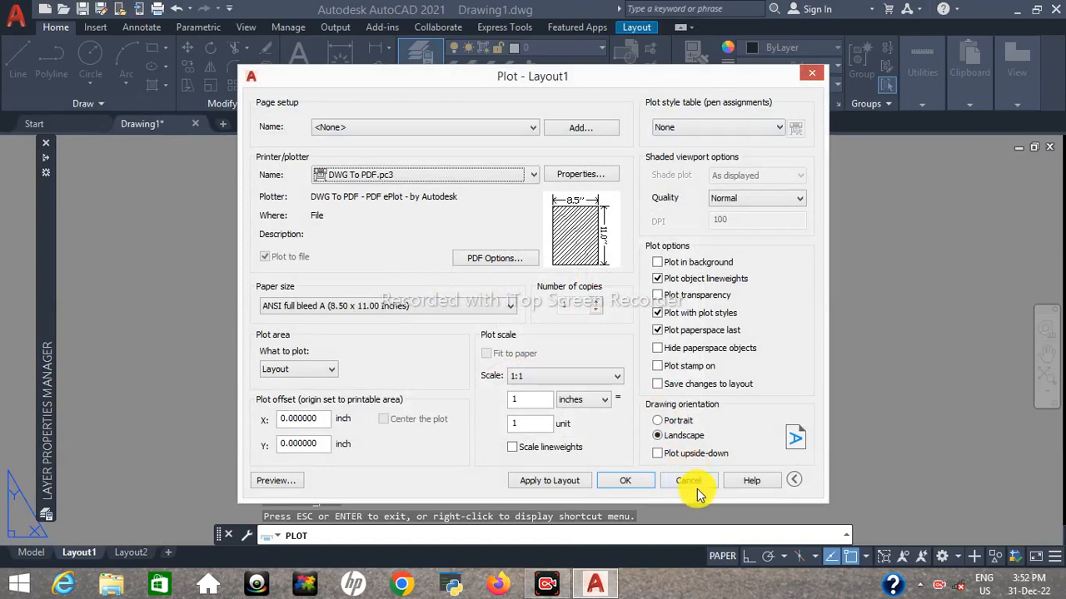
pyautogui.click(696, 486)
# Step: Widen the Plot column in the Layer Properties Manager, turn off plotting for the Dim layer, and return to paper space
pyautogui.scroll(3, 570, 300)
pyautogui.scroll(-3, 569, 299)
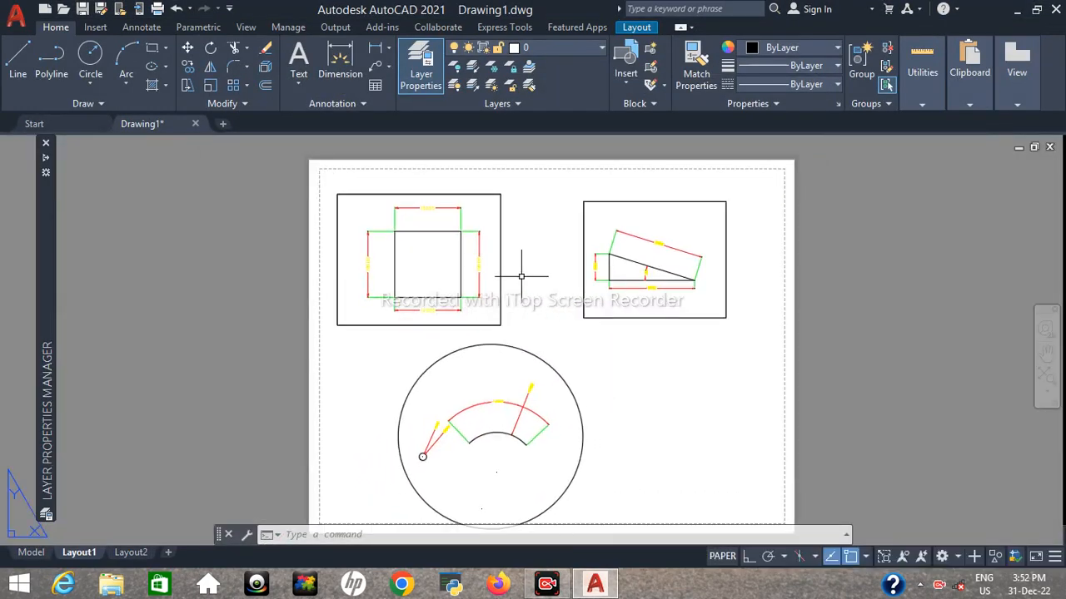
pyautogui.doubleClick(470, 222)
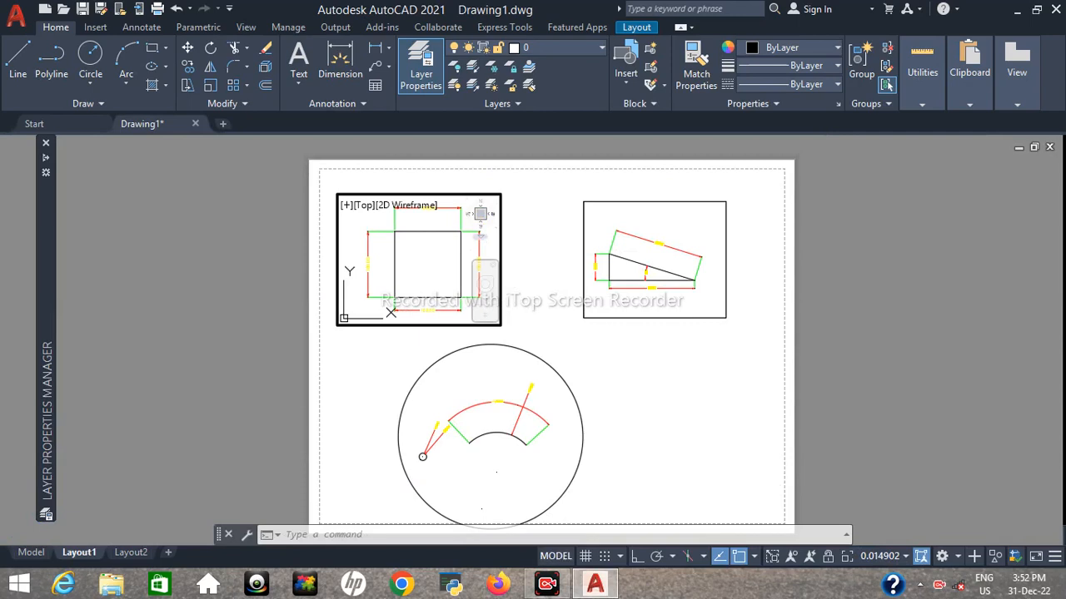
pyautogui.click(596, 47)
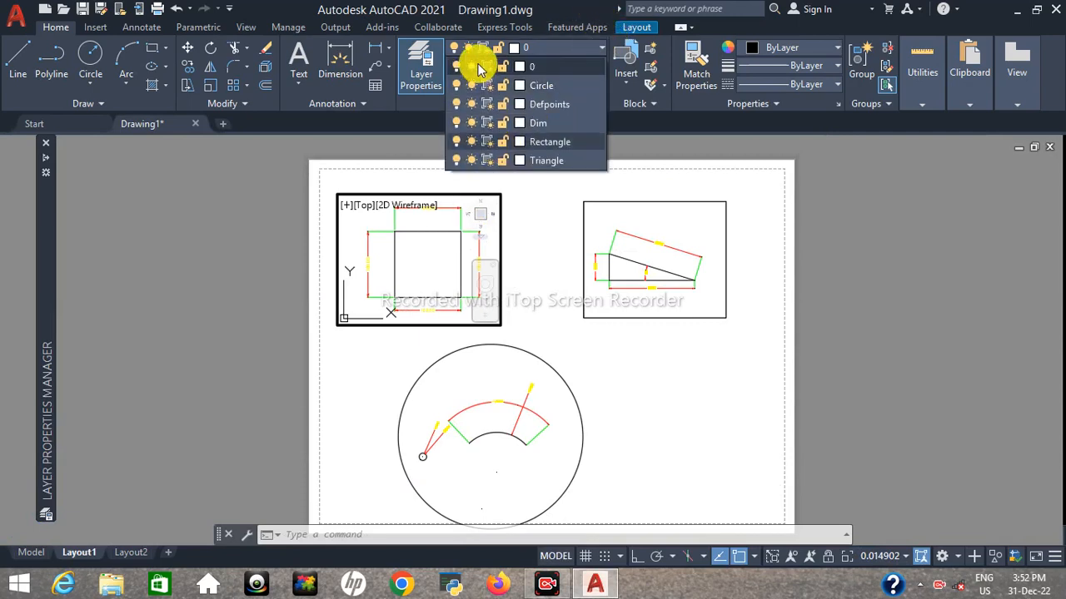
pyautogui.click(422, 75)
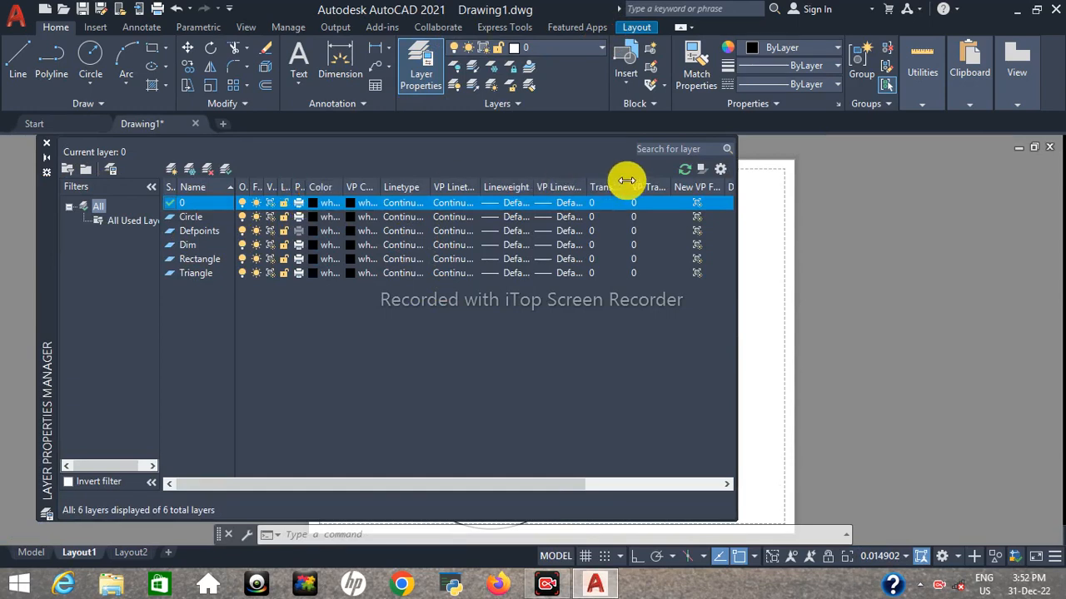
pyautogui.moveTo(308, 186); pyautogui.dragTo(359, 178)
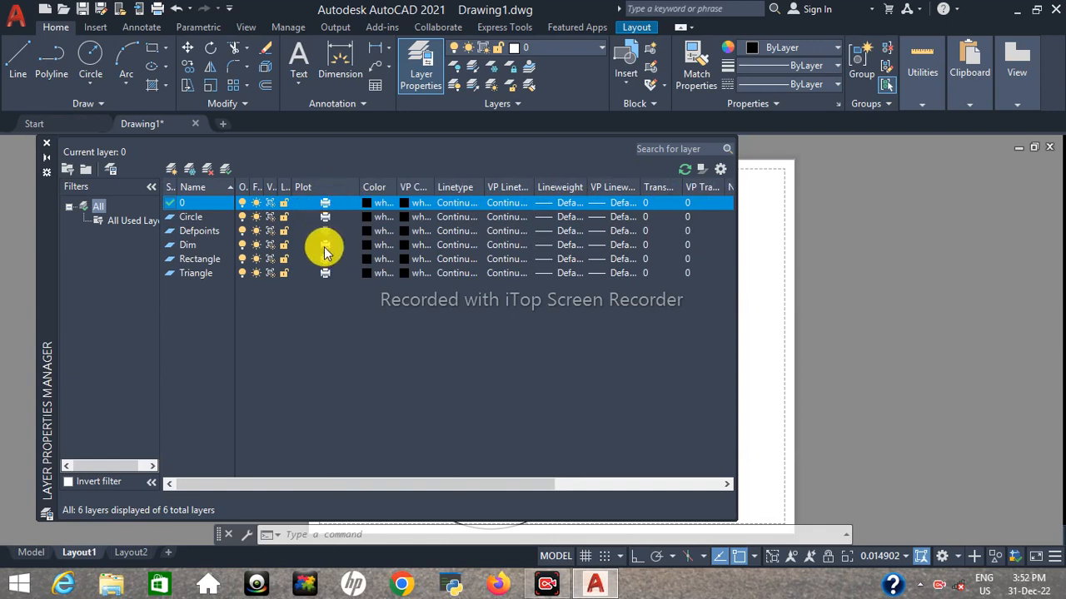
pyautogui.click(324, 245)
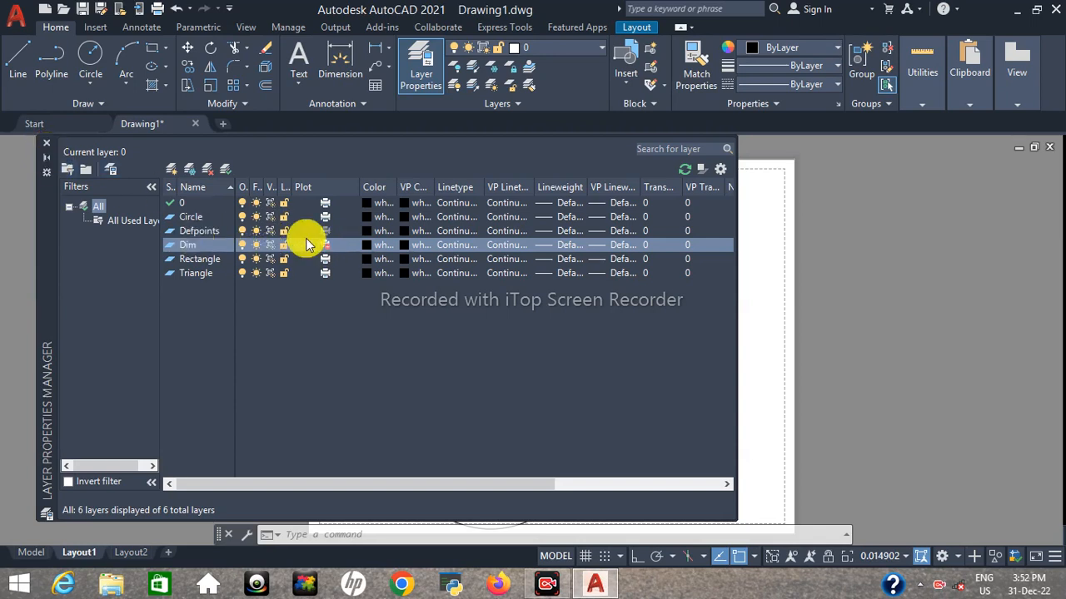
pyautogui.click(46, 156)
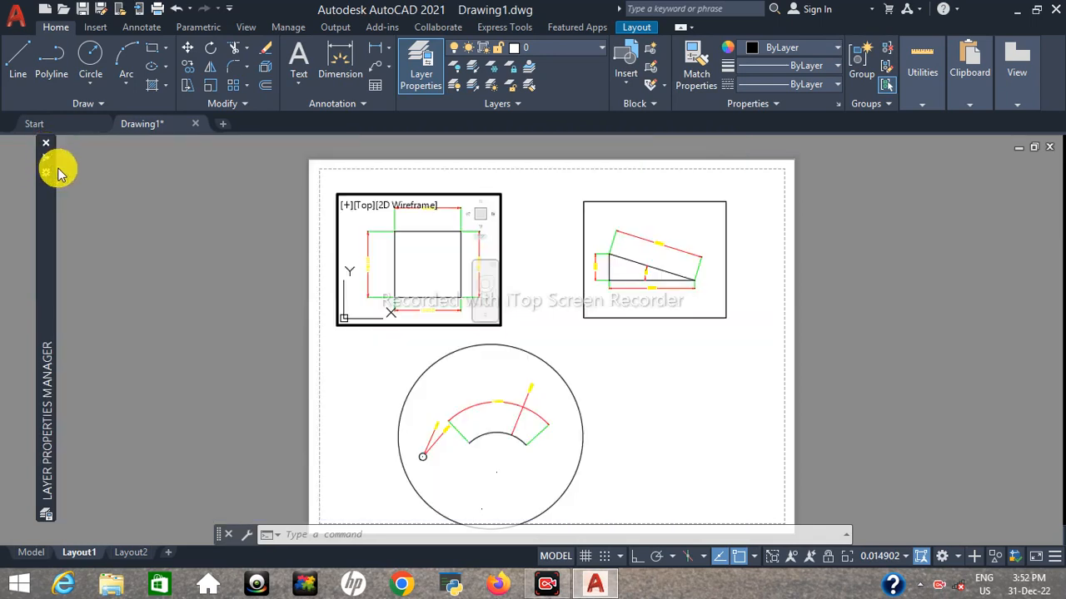
pyautogui.doubleClick(533, 298)
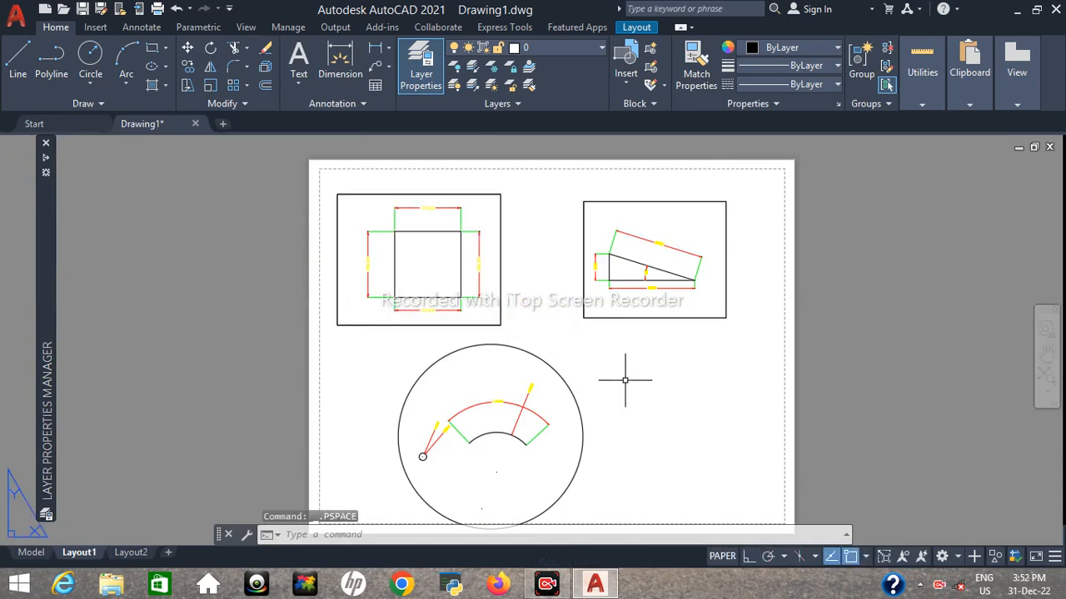
# Step: Preview the Layout1 plot again with DWG To PDF.pc3 to check the non-plotting Dim layer, and close the preview
pyautogui.hotkey('ctrl', 'p')
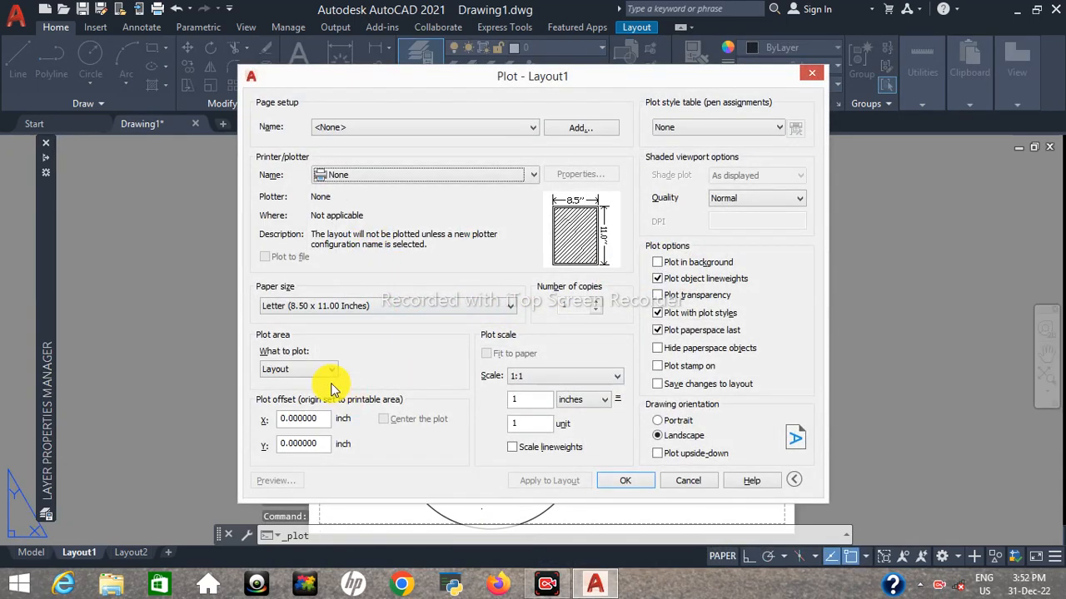
pyautogui.click(416, 176)
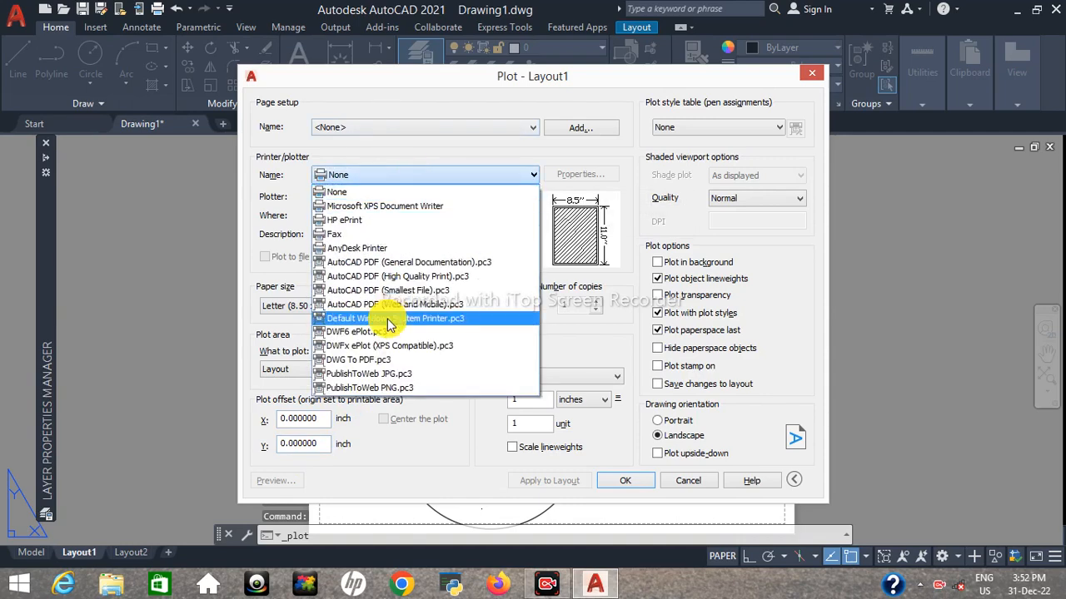
pyautogui.click(379, 360)
pyautogui.click(273, 481)
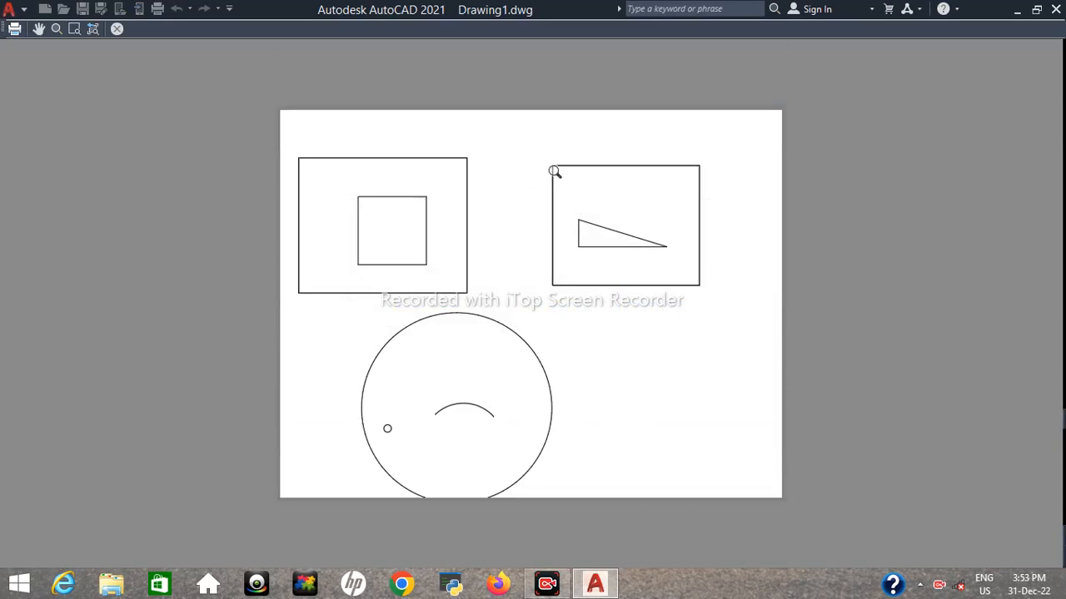
pyautogui.click(119, 31)
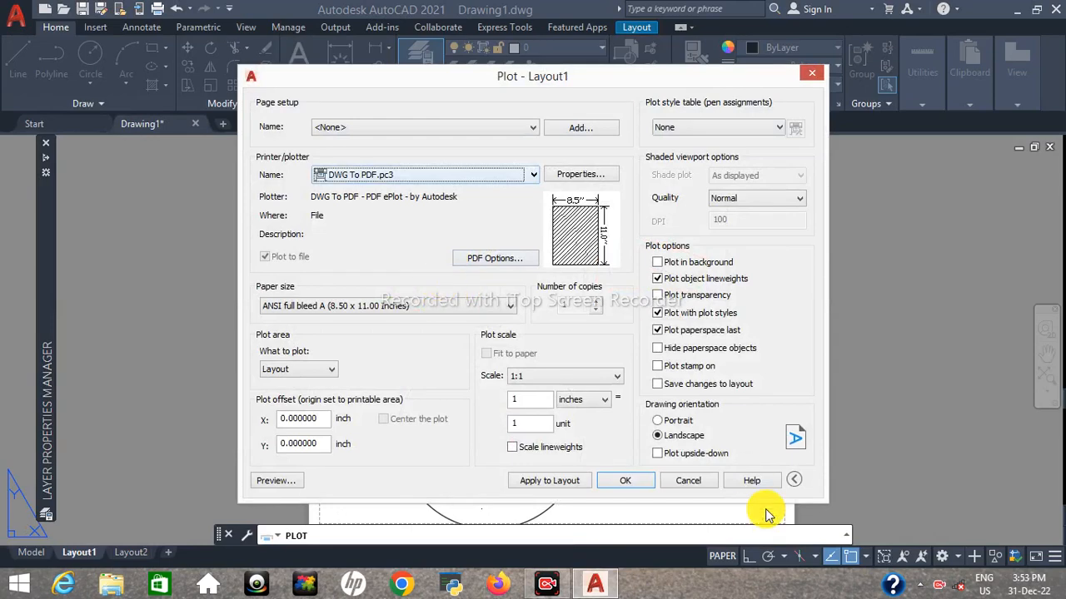
# Step: Cancel the Layout1 plot and turn plotting back on for the Dim layer
pyautogui.click(688, 481)
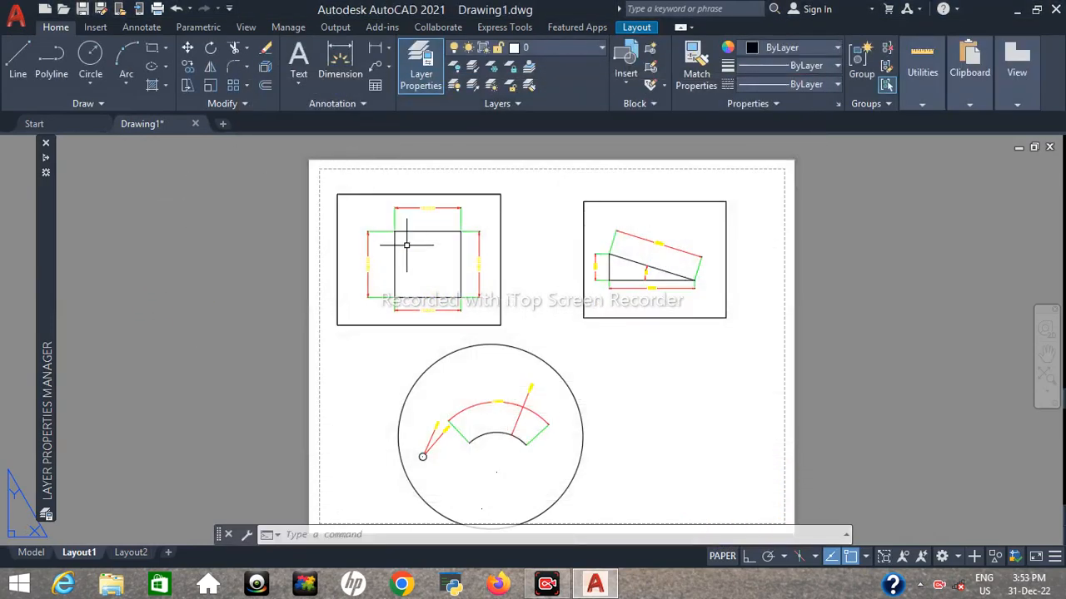
pyautogui.moveTo(42, 161)
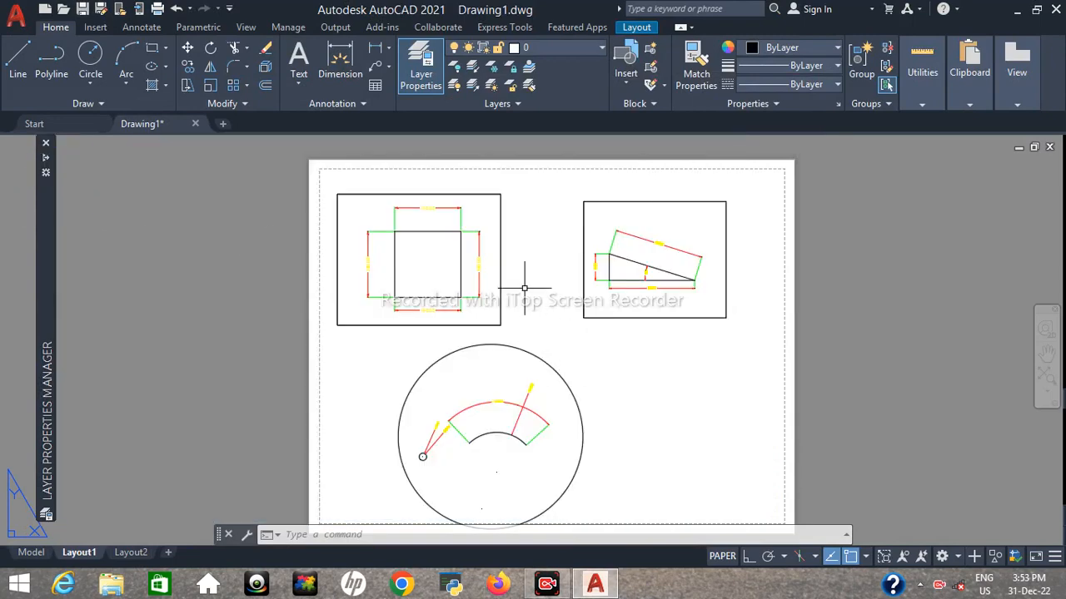
pyautogui.moveTo(524, 288)
pyautogui.mouseDown(button='middle')
pyautogui.moveTo(559, 281)
pyautogui.moveTo(534, 278)
pyautogui.mouseUp(button='middle')
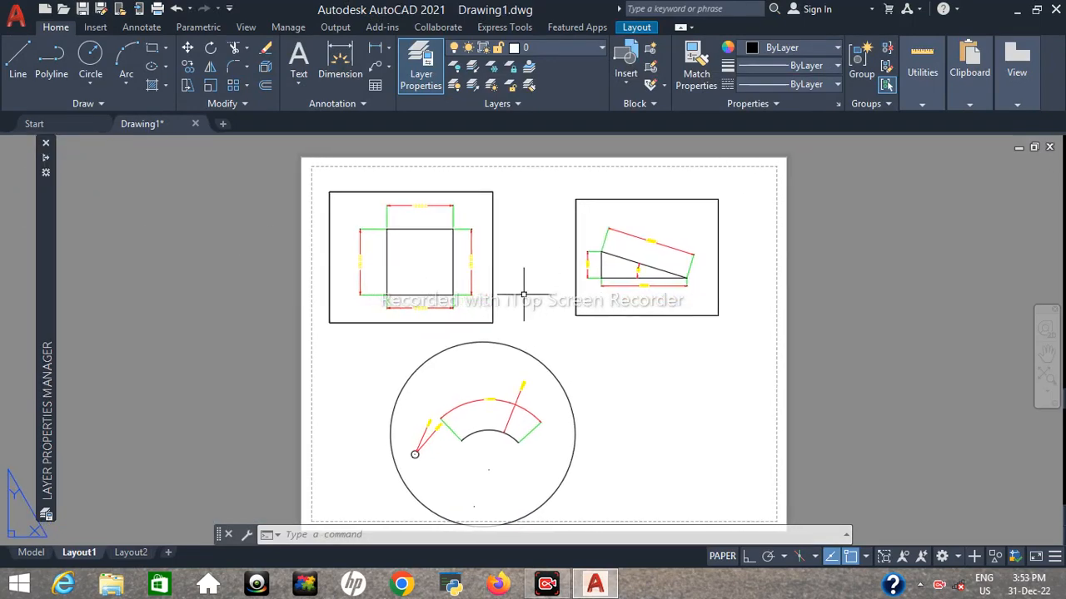
# Step: Select the frames of the three Layout1 viewports and clear the selection
pyautogui.click(522, 295)
pyautogui.click(493, 322)
pyautogui.click(551, 333)
pyautogui.click(541, 366)
pyautogui.click(738, 343)
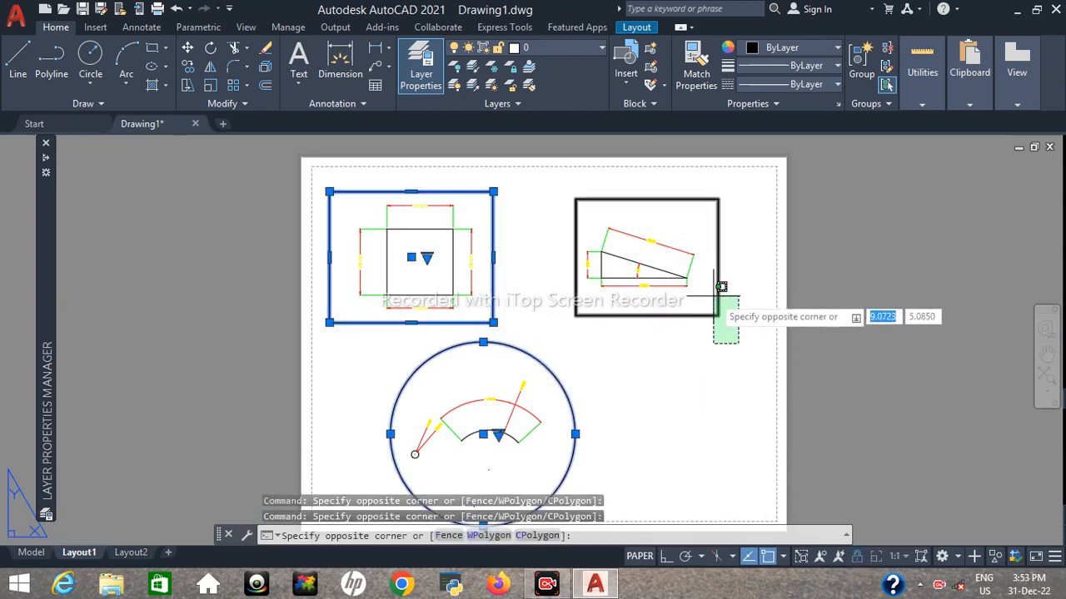
pyautogui.click(713, 295)
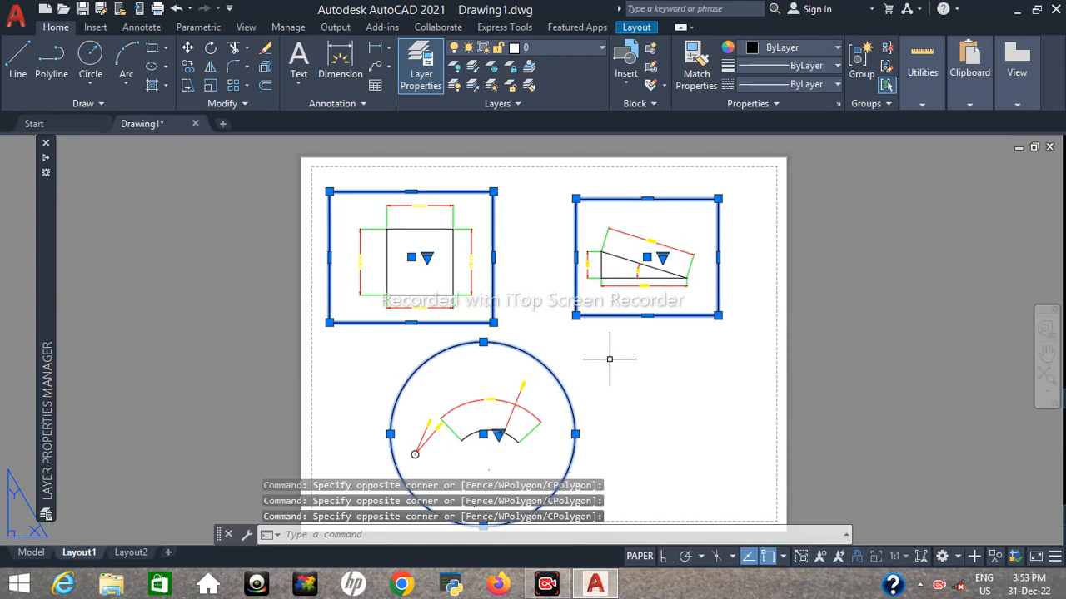
pyautogui.press('Escape')
pyautogui.press('Escape')
pyautogui.press('Escape')
# Step: Check the layer of the square's viewport frame and freeze layer 0 in the current paper-space viewport
pyautogui.click(500, 279)
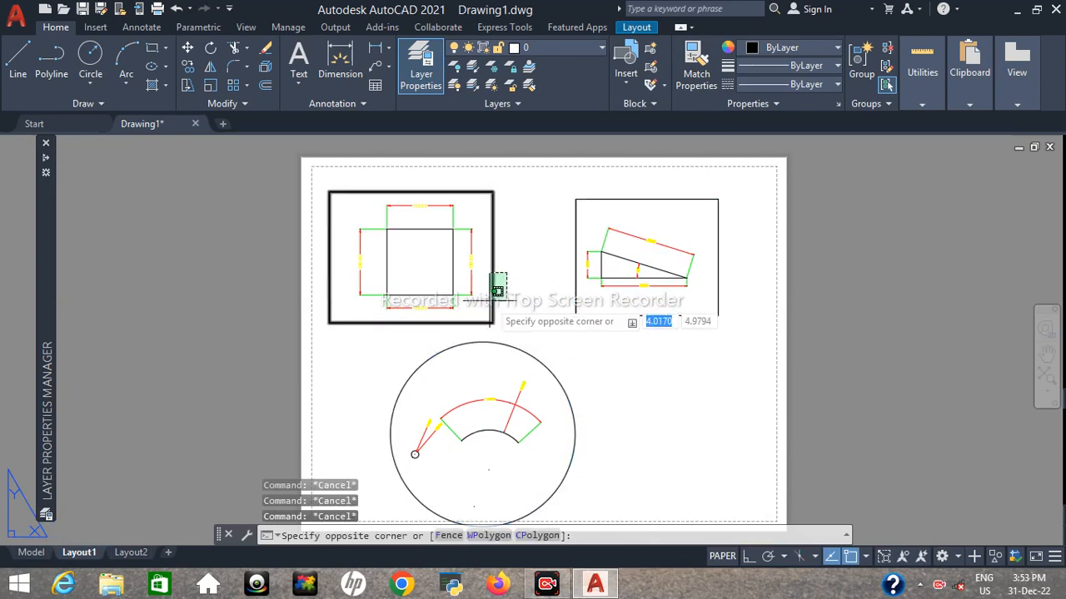
pyautogui.click(489, 300)
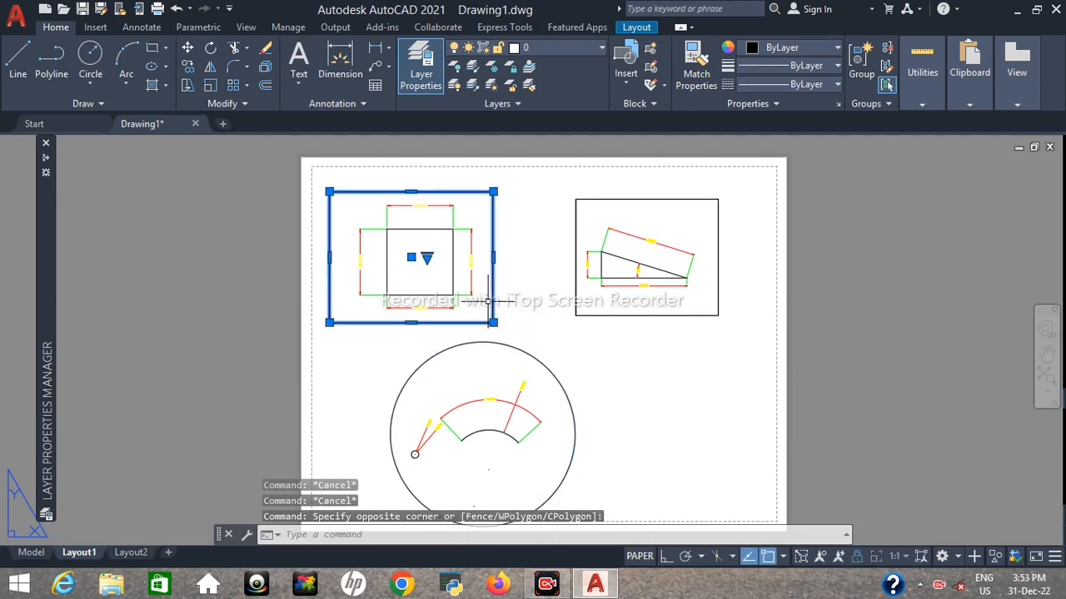
pyautogui.click(587, 50)
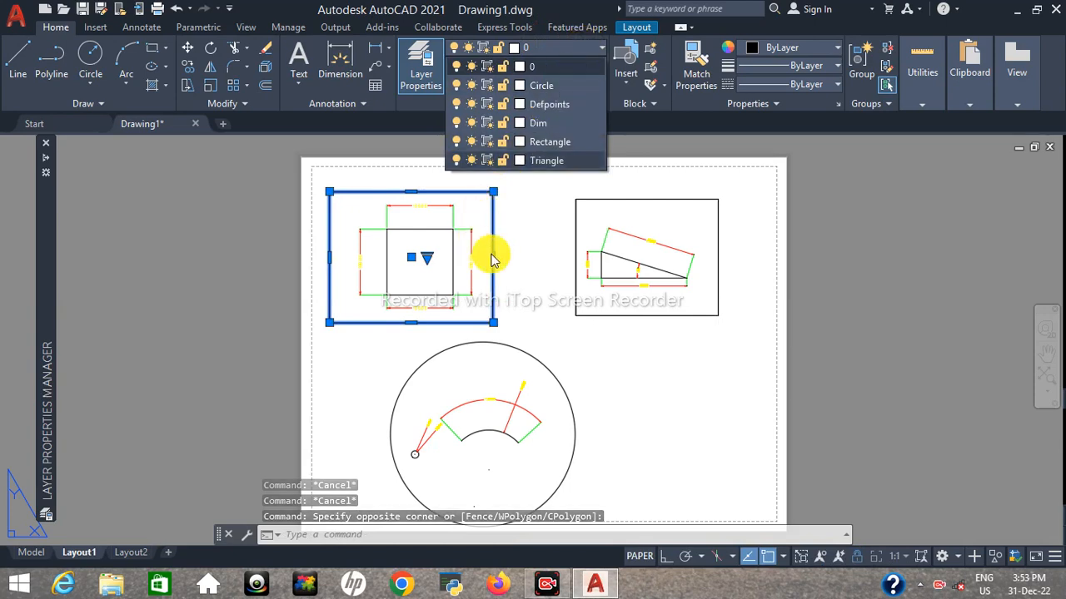
pyautogui.click(491, 69)
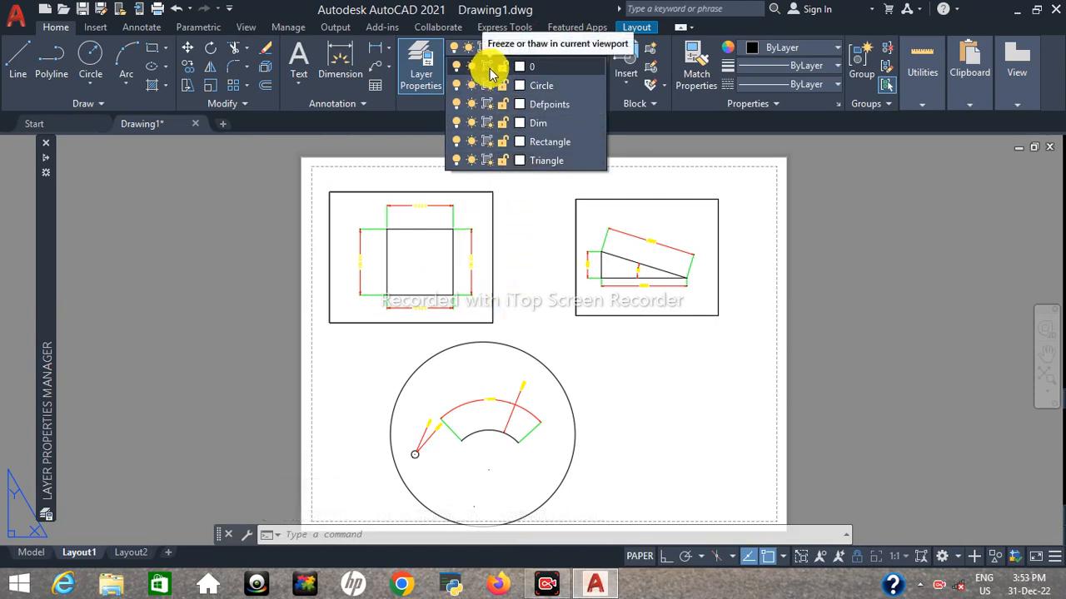
pyautogui.click(490, 69)
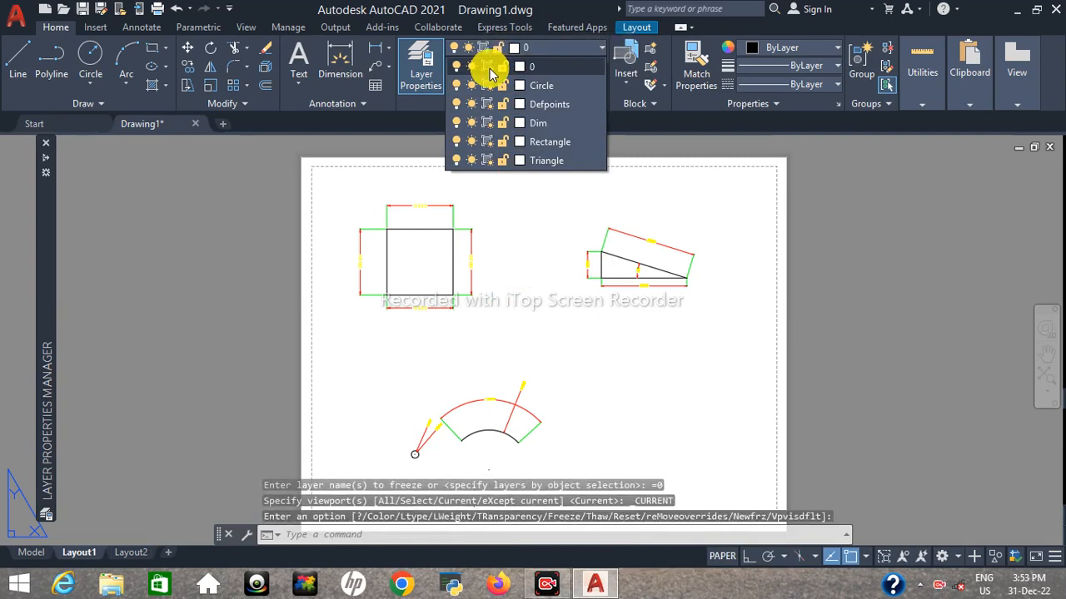
# Step: Turn off plotting for layer 0 in the Layer Properties Manager and collapse the palette
pyautogui.click(47, 161)
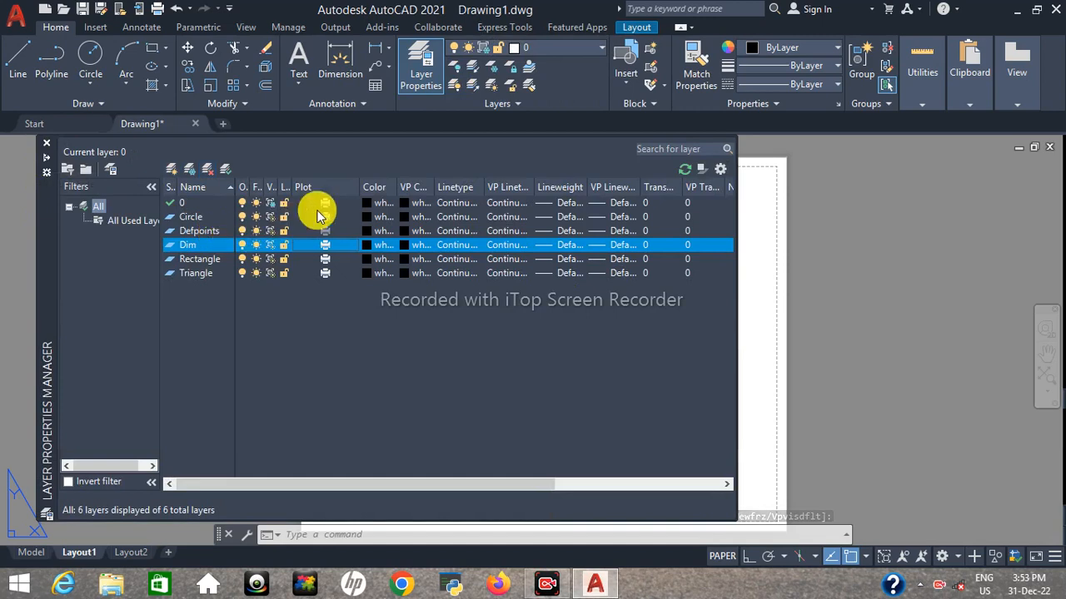
pyautogui.click(325, 205)
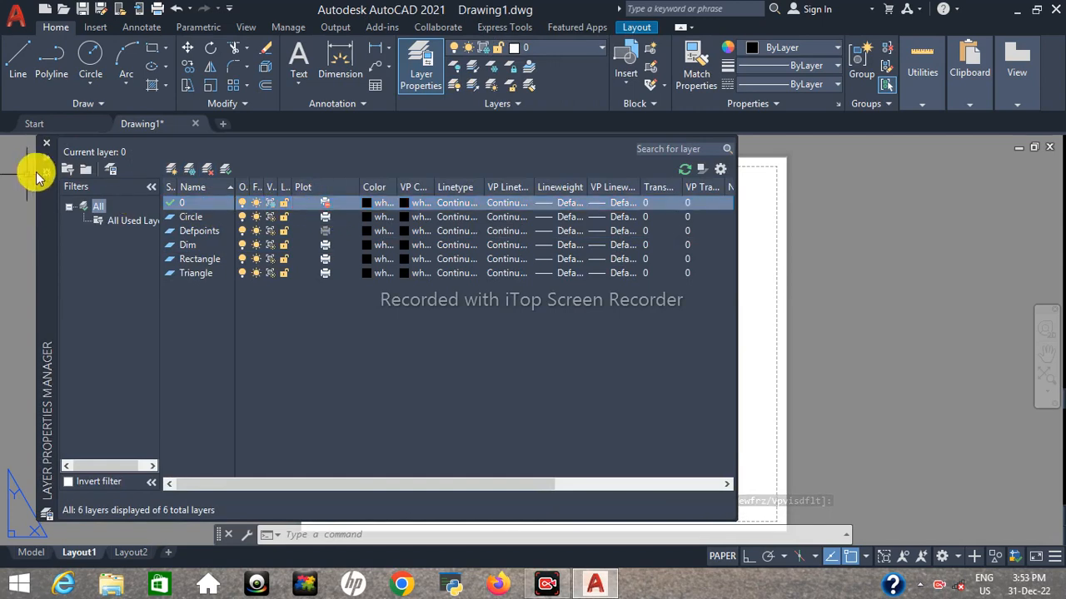
pyautogui.click(45, 158)
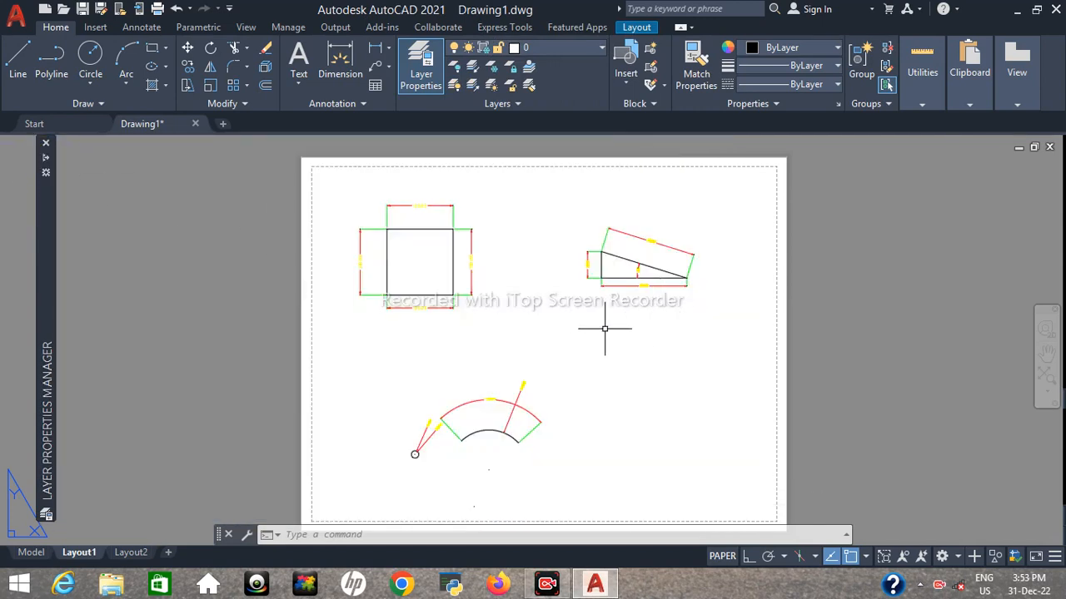
# Step: Preview the Layout1 plot with DWG To PDF.pc3 to check the hidden viewport frames, close the preview and cancel the plot
pyautogui.hotkey('ctrl', 'p')
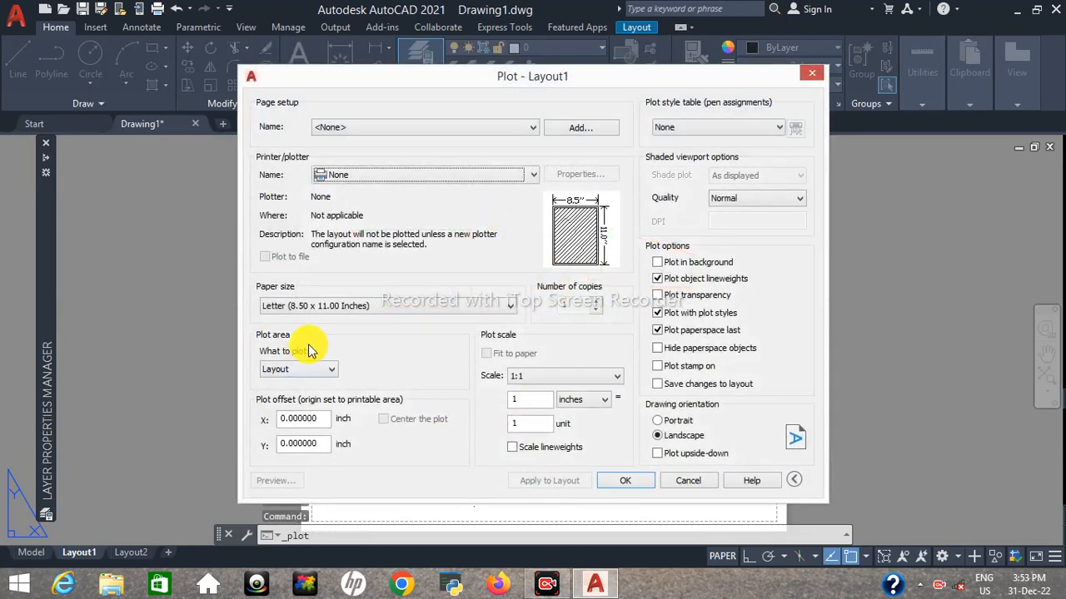
pyautogui.click(405, 174)
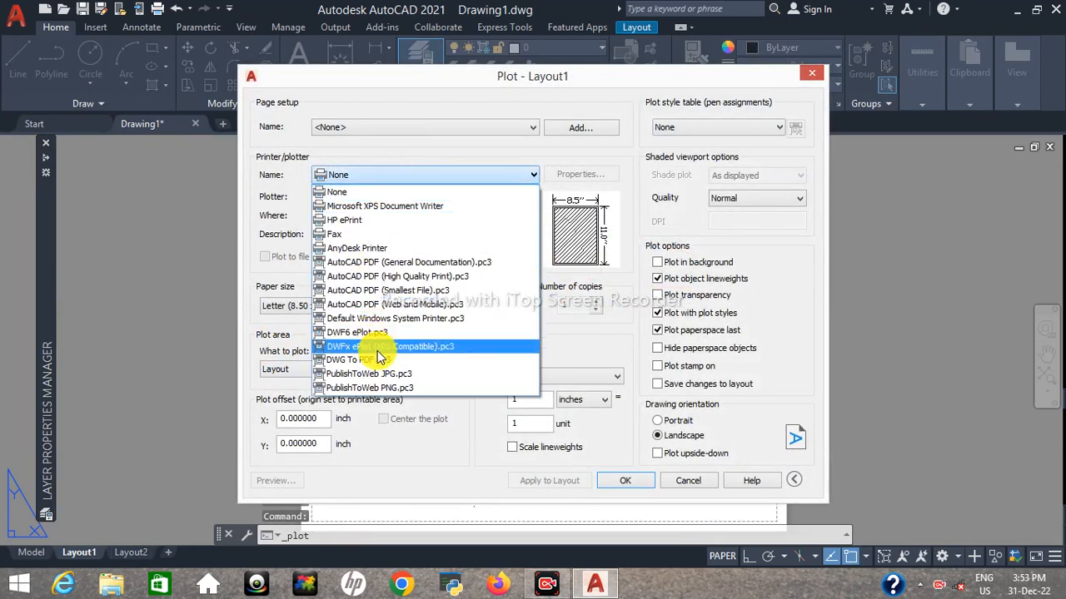
pyautogui.click(377, 357)
pyautogui.click(276, 481)
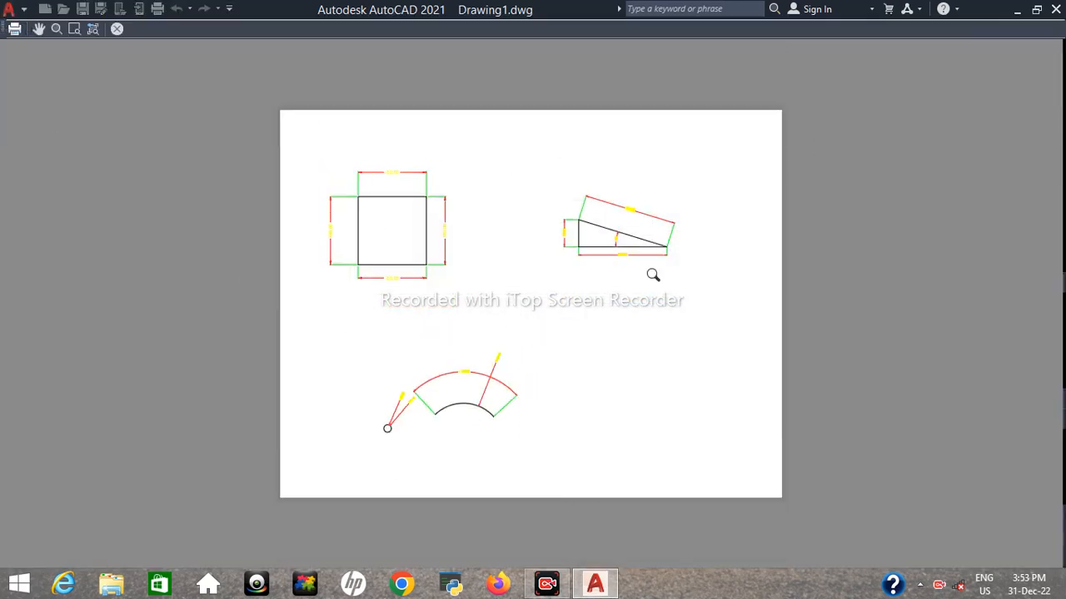
pyautogui.click(117, 29)
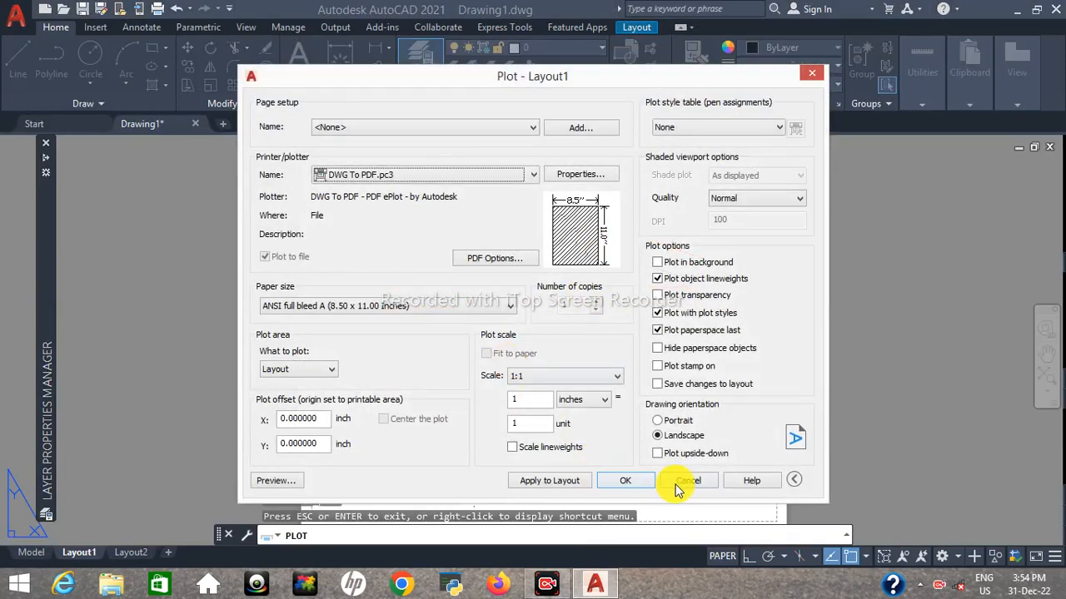
pyautogui.click(685, 483)
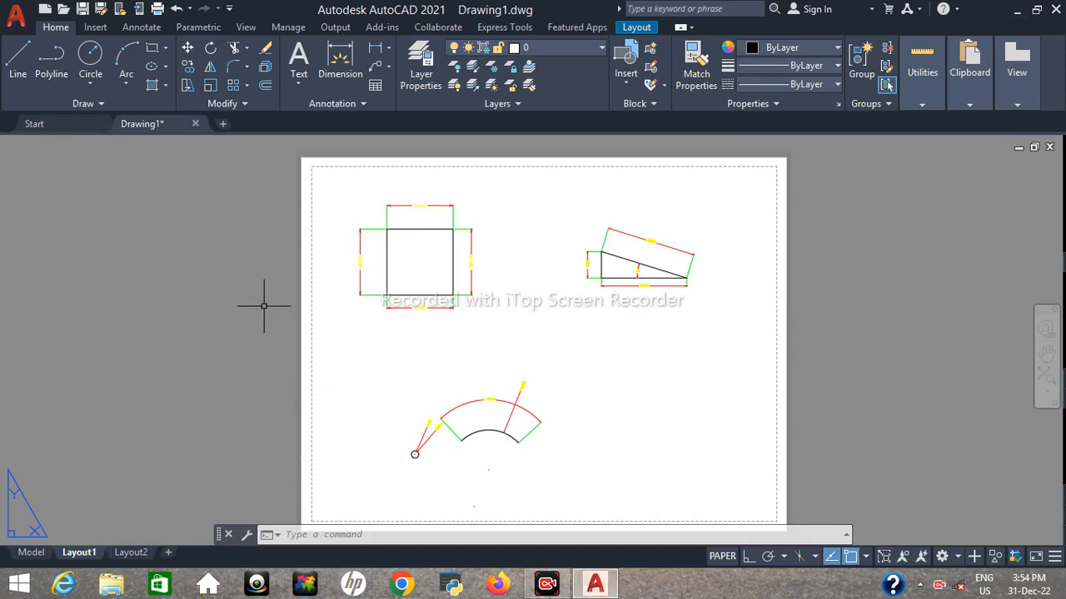
# Step: Switch to model space and view the dimensioned square, triangle and arc
pyautogui.click(33, 552)
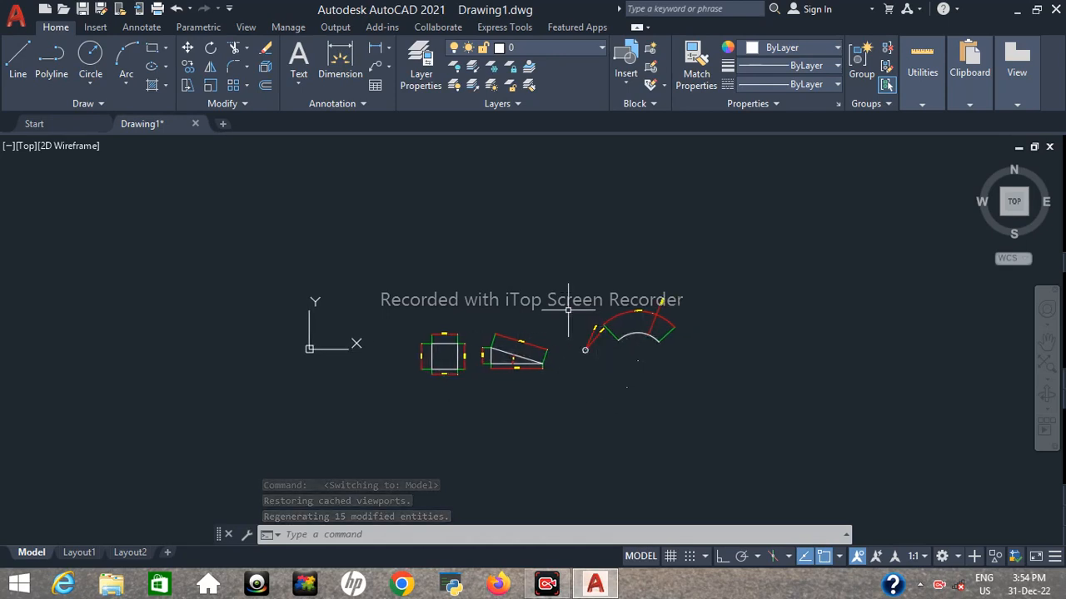
pyautogui.scroll(2, 574, 321)
pyautogui.moveTo(571, 420)
pyautogui.mouseDown(button='middle')
pyautogui.moveTo(580, 421)
pyautogui.moveTo(568, 416)
pyautogui.mouseUp(button='middle')
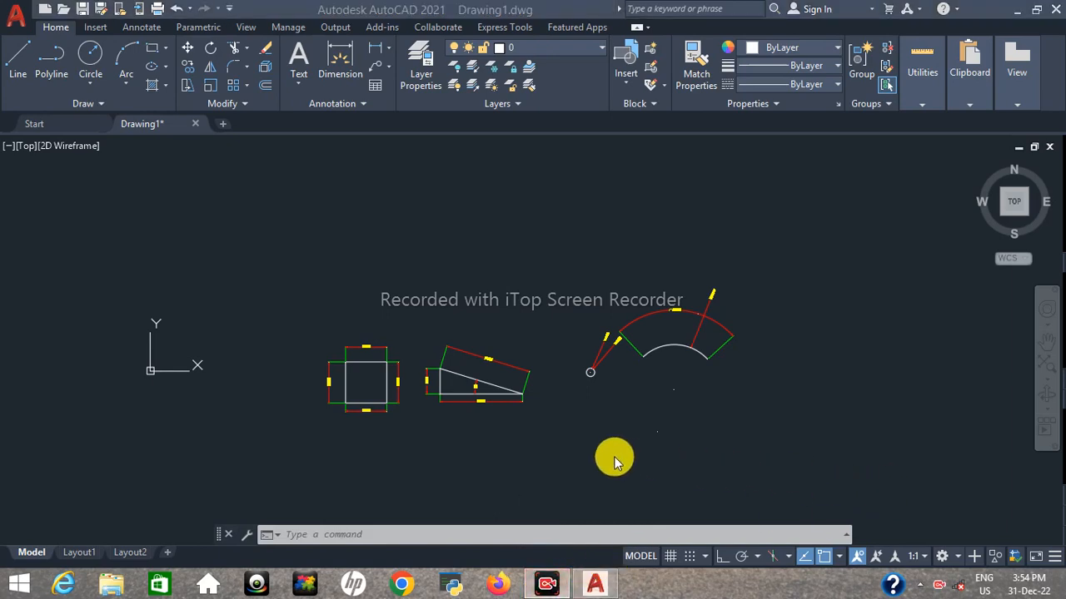
pyautogui.click(542, 592)
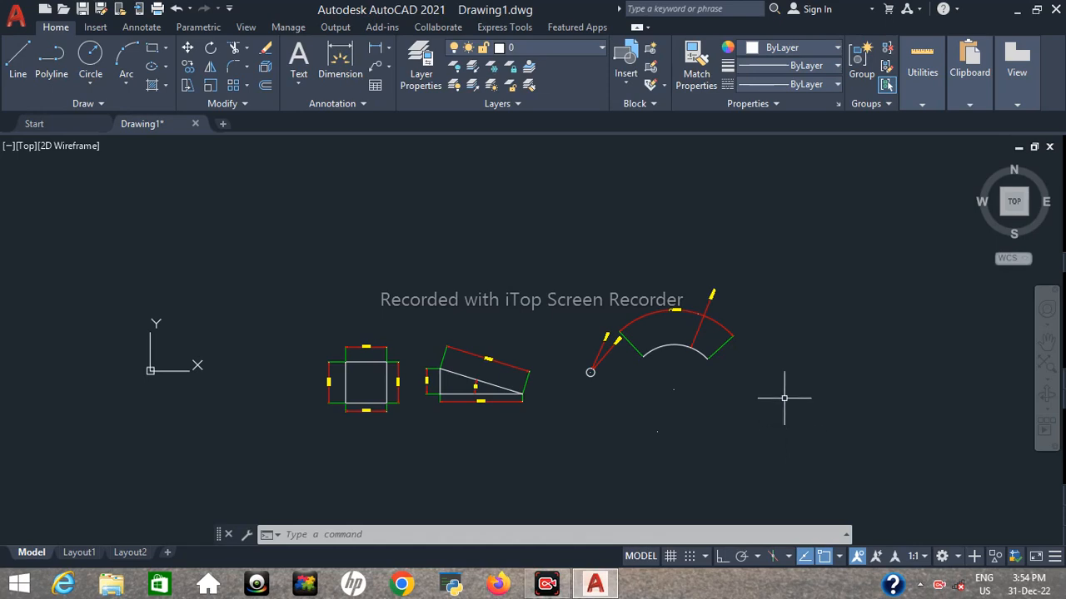
pyautogui.click(547, 585)
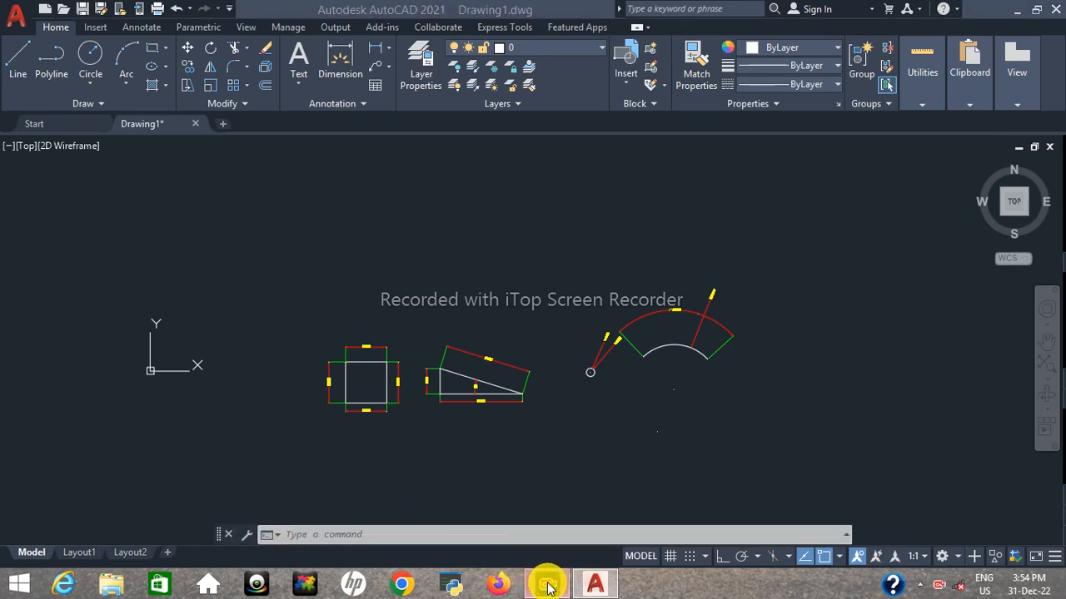